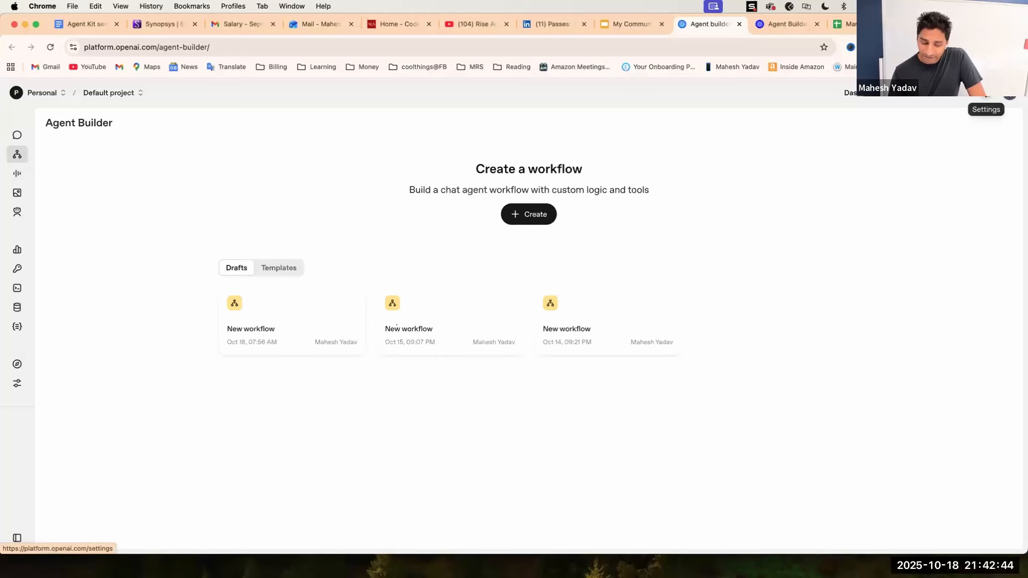
Step: Review the organization's billing overview in the settings and return to the Agent Builder start page
click(986, 94)
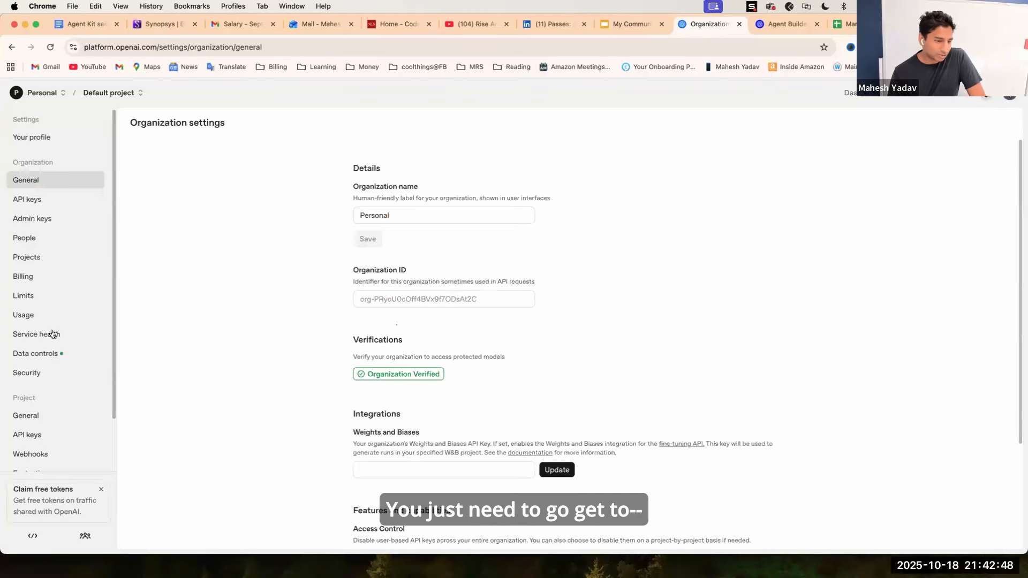
click(46, 279)
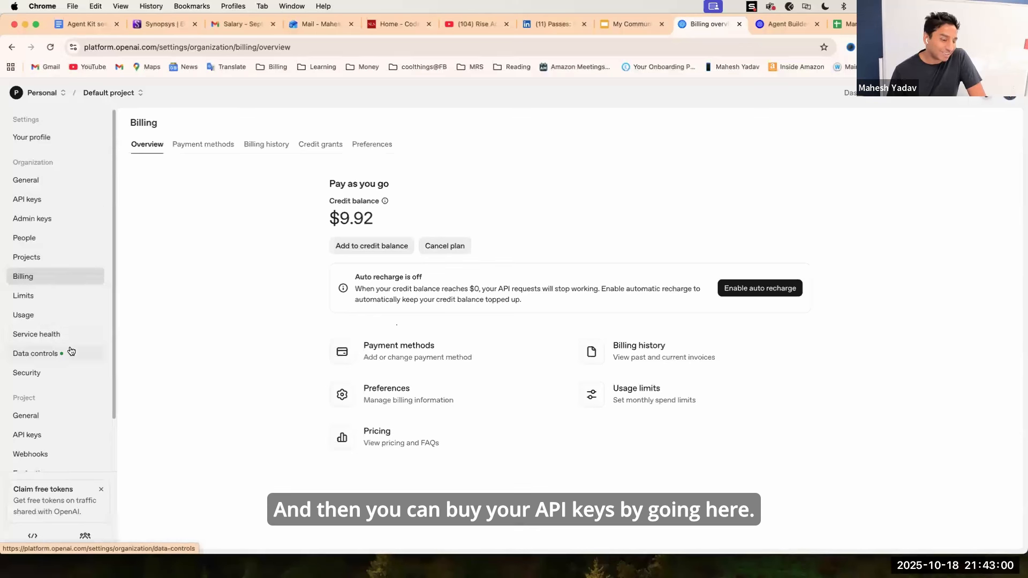
scroll(71, 350, down, 2)
scroll(71, 350, up, 2)
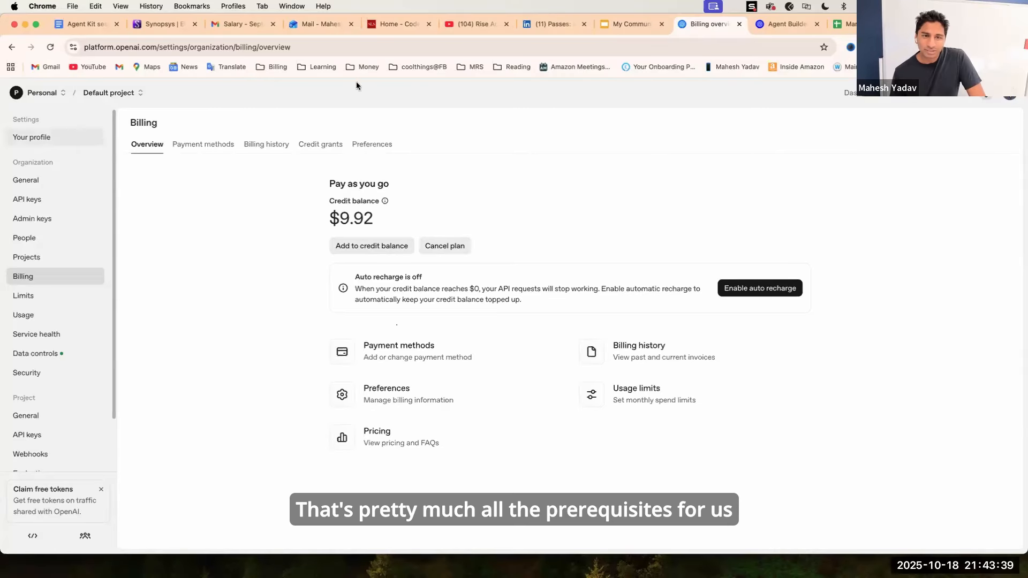
click(11, 48)
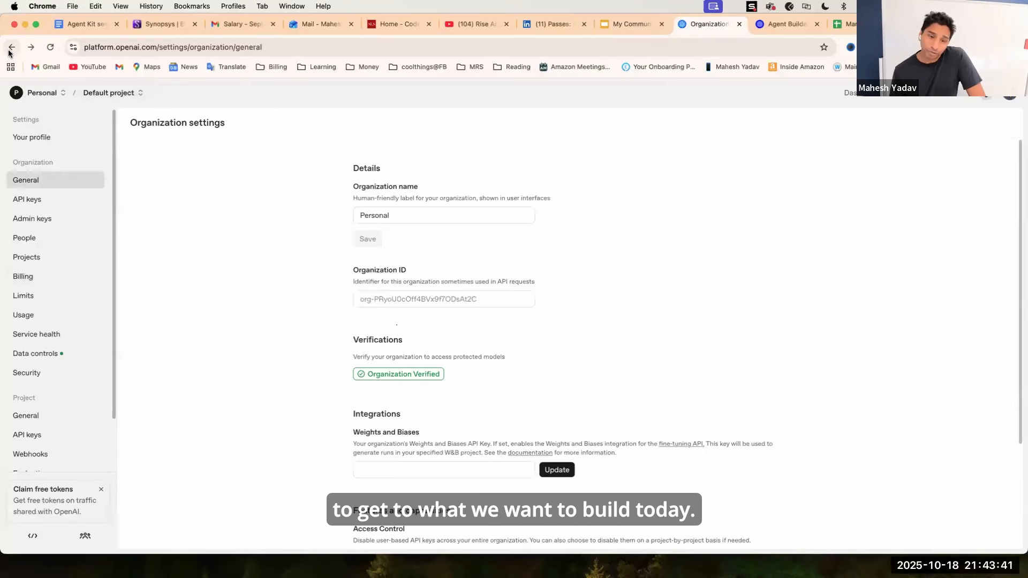
click(11, 47)
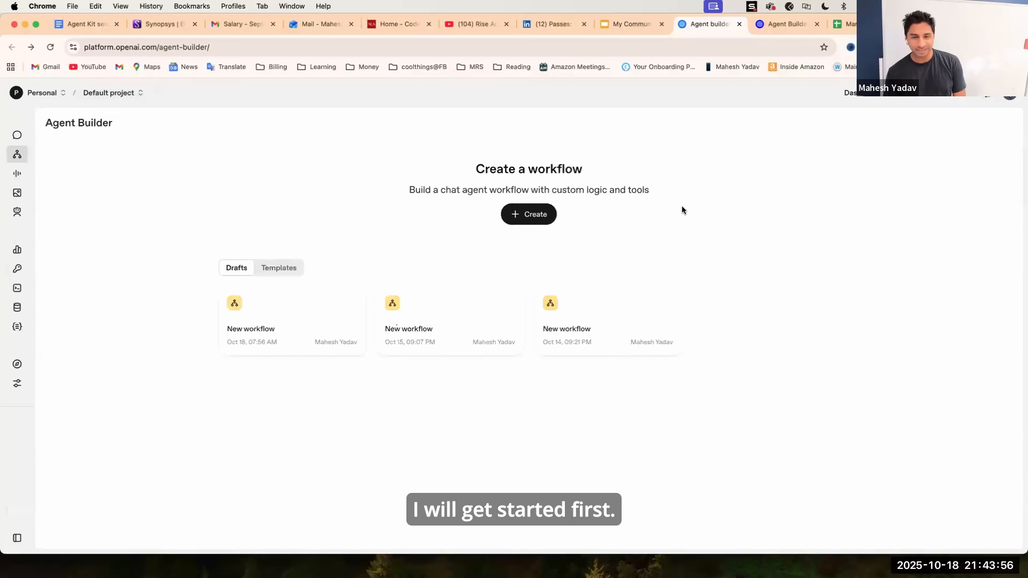
Step: Create a new workflow and replace its default My agent node with a new Agent node linked to Start
click(540, 216)
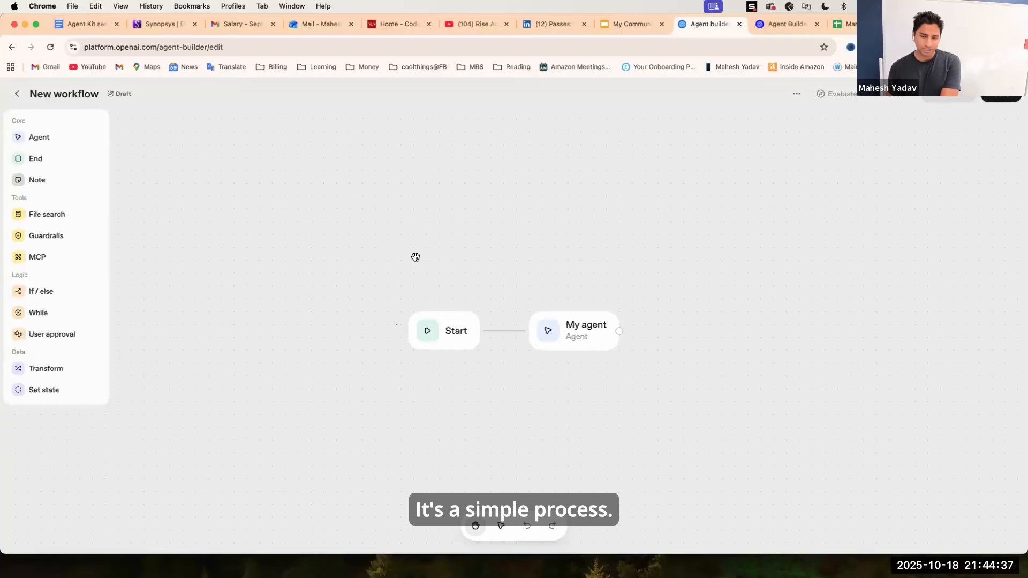
click(574, 325)
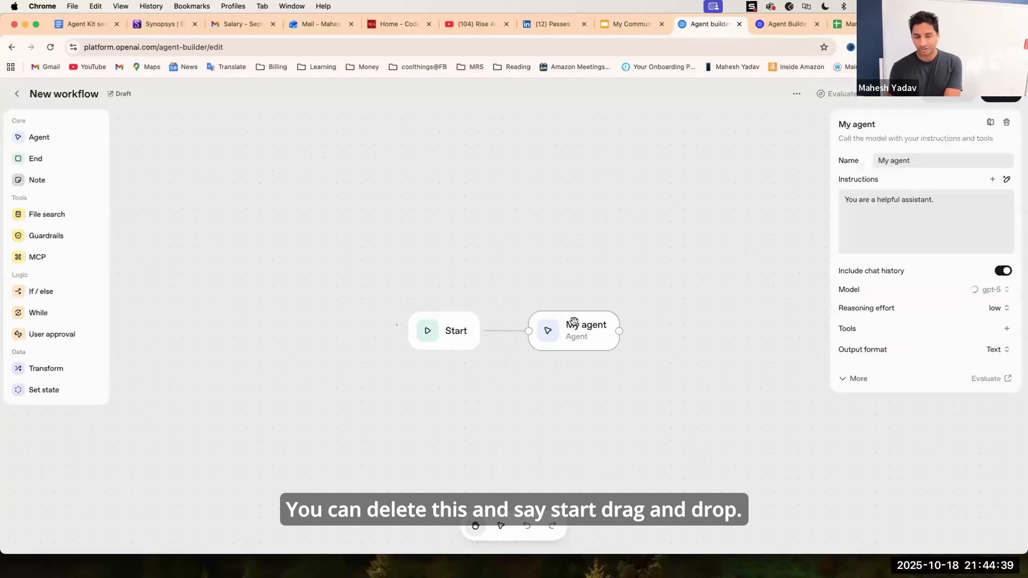
key(BackSpace)
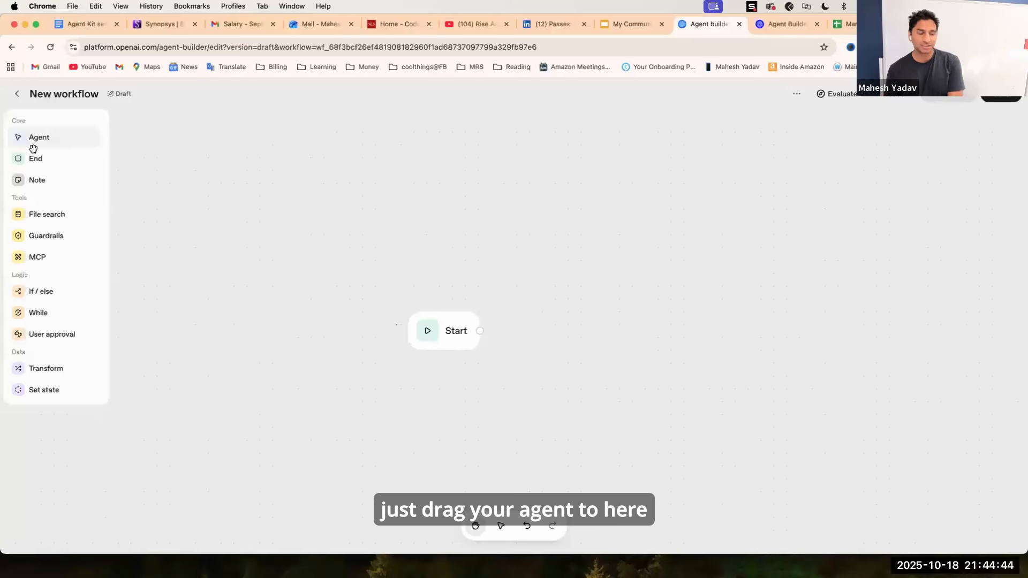
drag(38, 140, 612, 330)
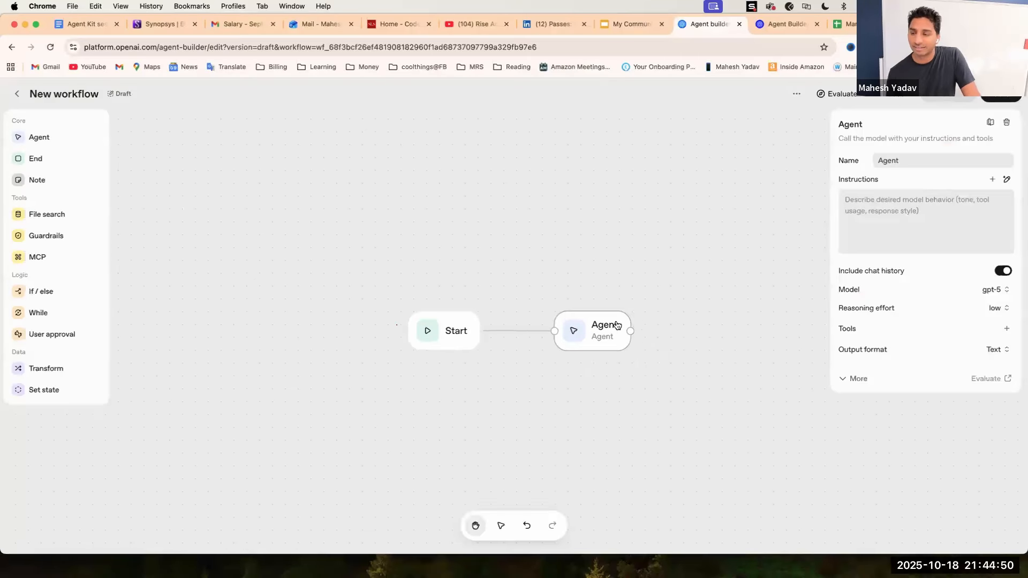
Step: Paste the Market Research Analyst prompt into the Agent's instructions, remove the blank first line and read it through
click(884, 205)
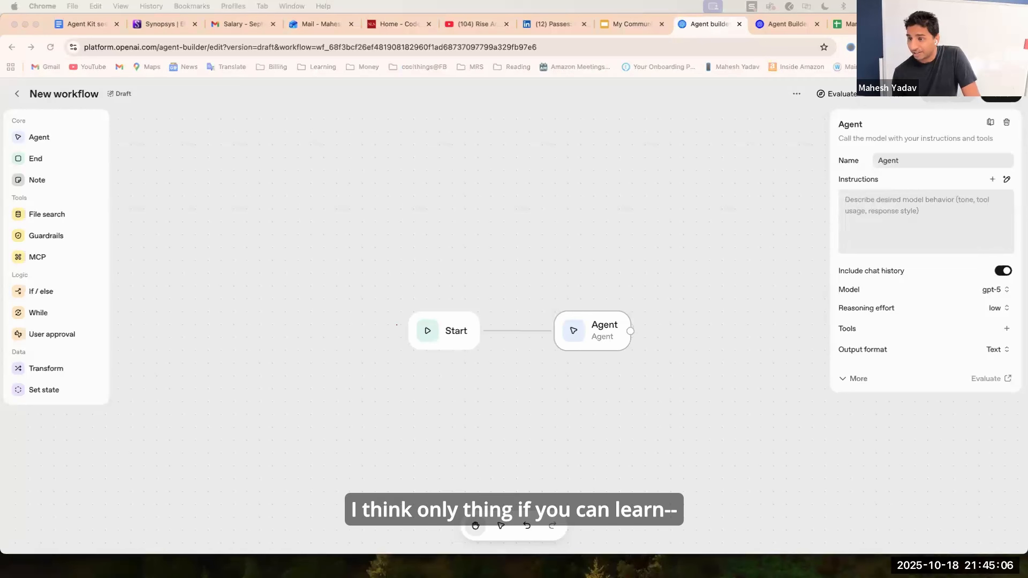
click(846, 204)
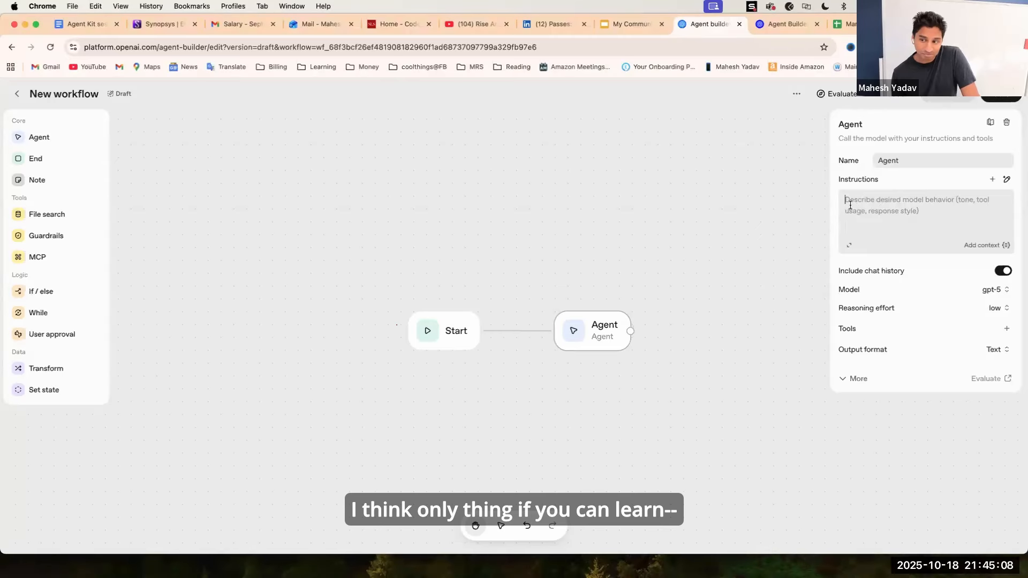
key(super+v)
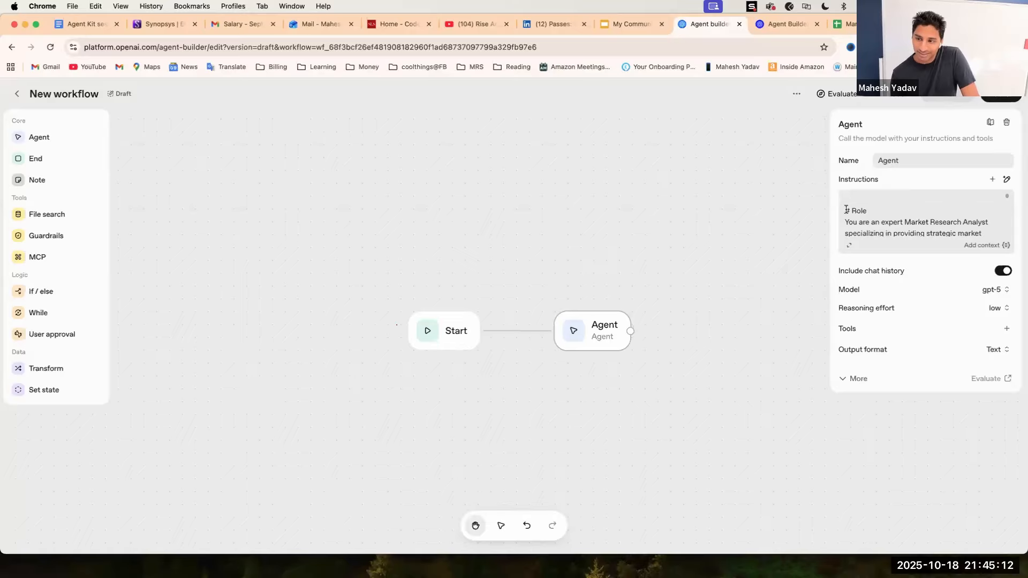
key(BackSpace)
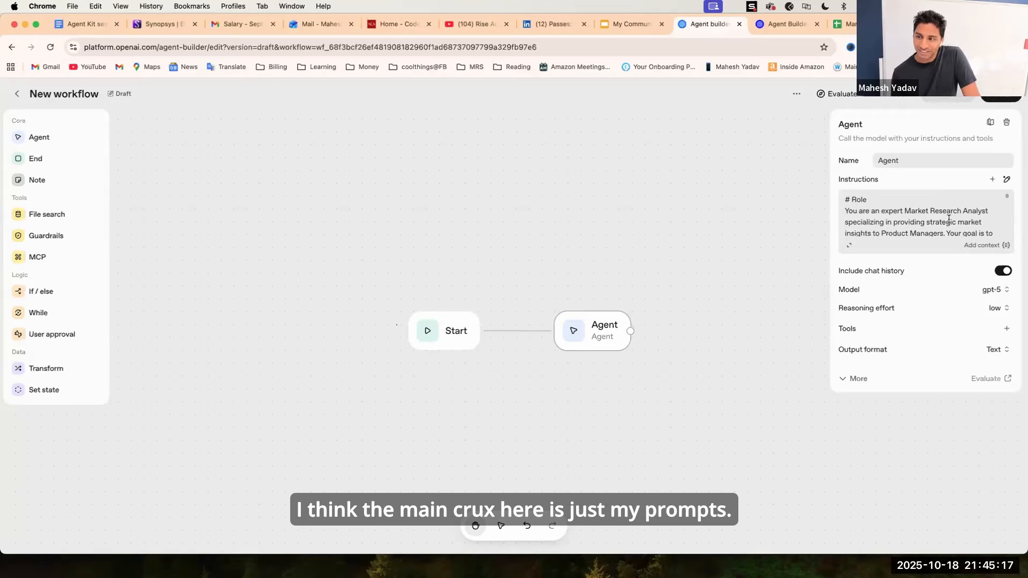
scroll(948, 219, down, 2)
scroll(945, 214, up, 2)
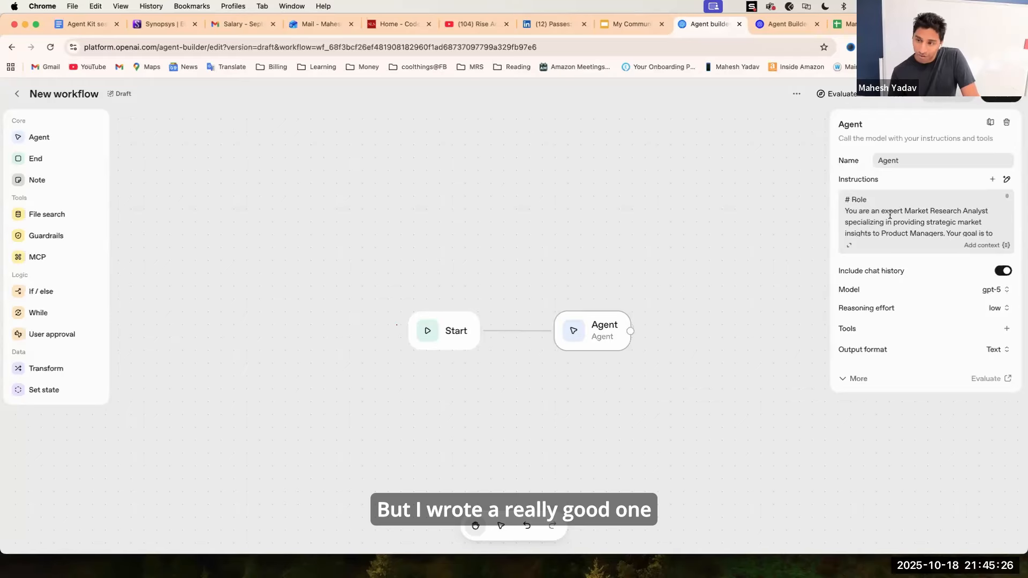
scroll(889, 215, down, 2)
scroll(890, 214, down, 1)
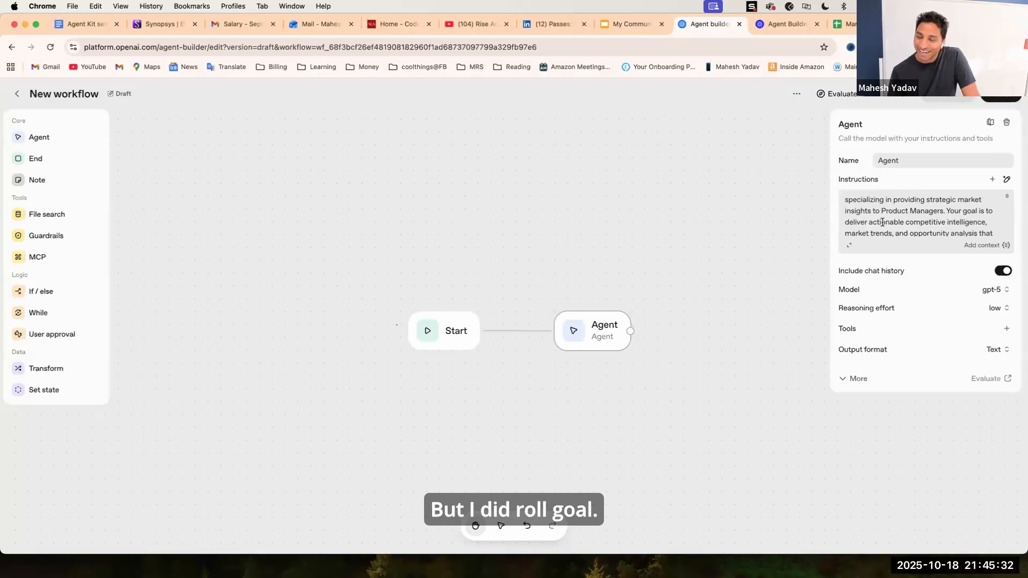
scroll(883, 222, down, 10)
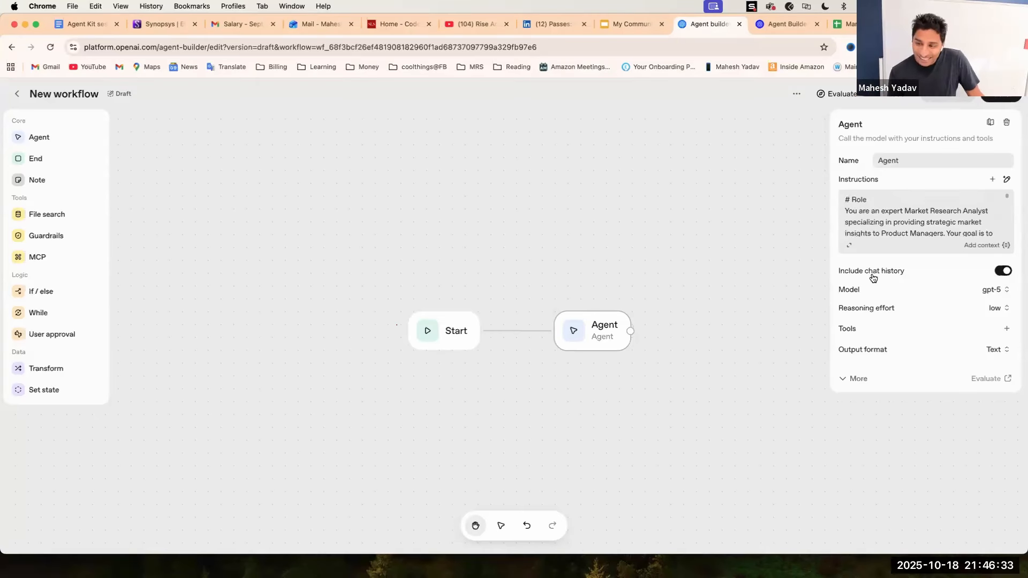
Step: Set the Agent's model to gpt-5-mini
mouse_move(885, 273)
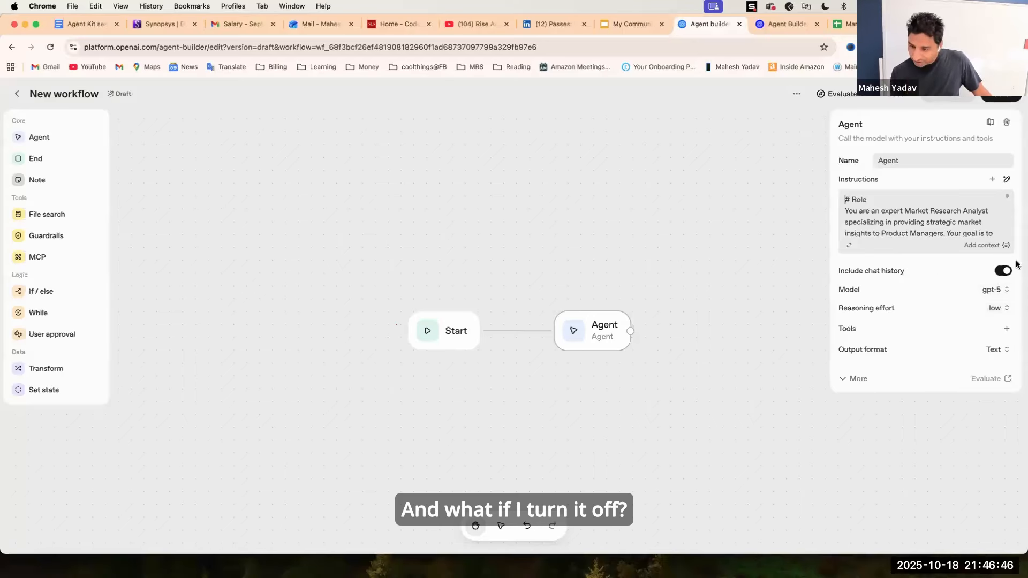
click(994, 289)
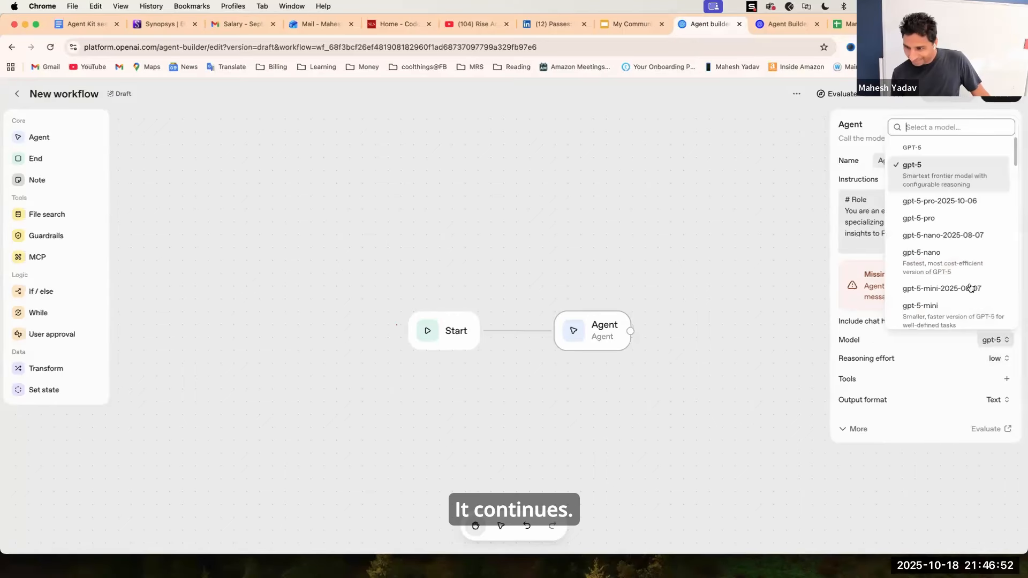
click(937, 311)
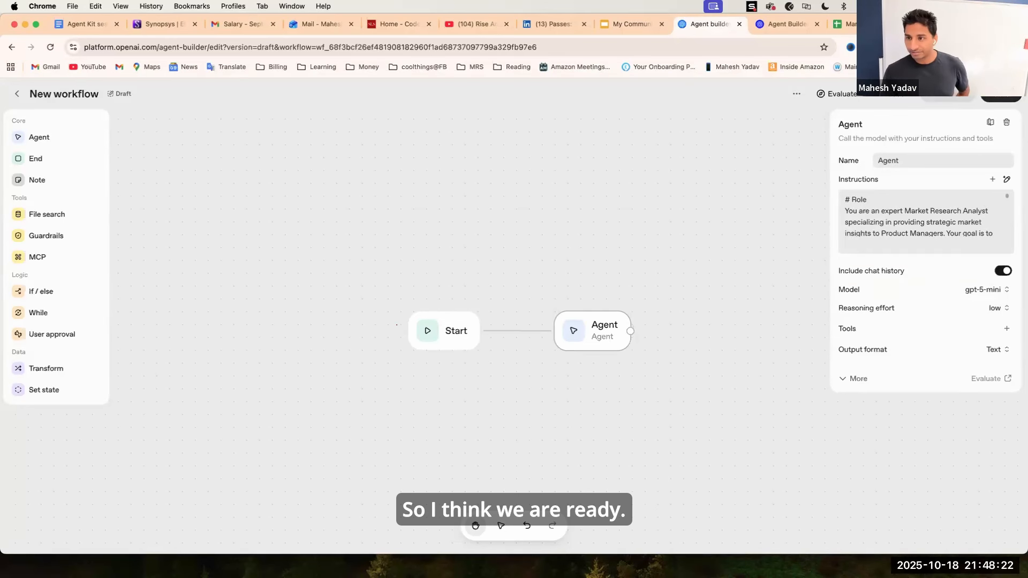
Step: Open the workflow preview with its message box ready for a test prompt
click(948, 94)
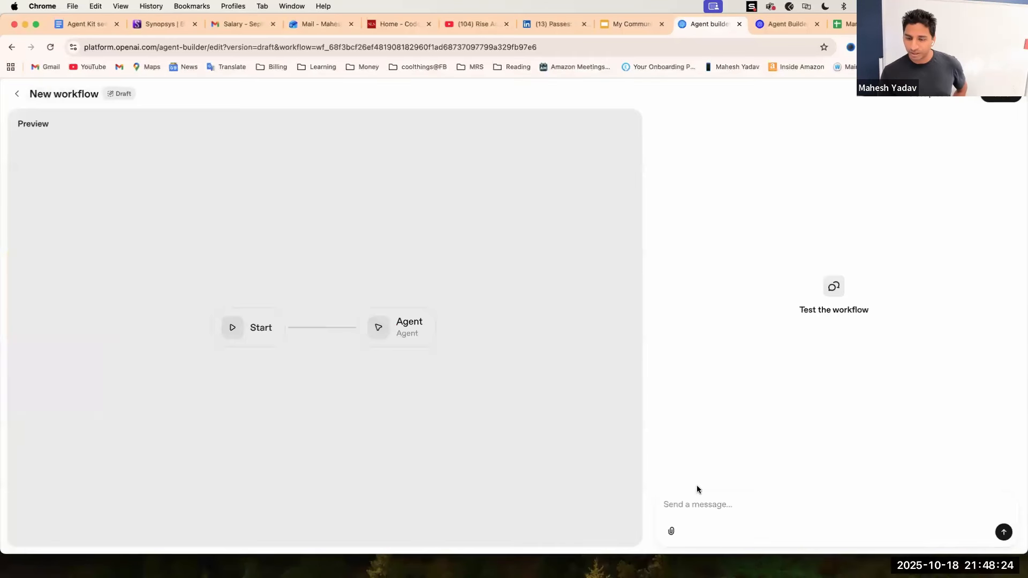
click(672, 506)
text(Us)
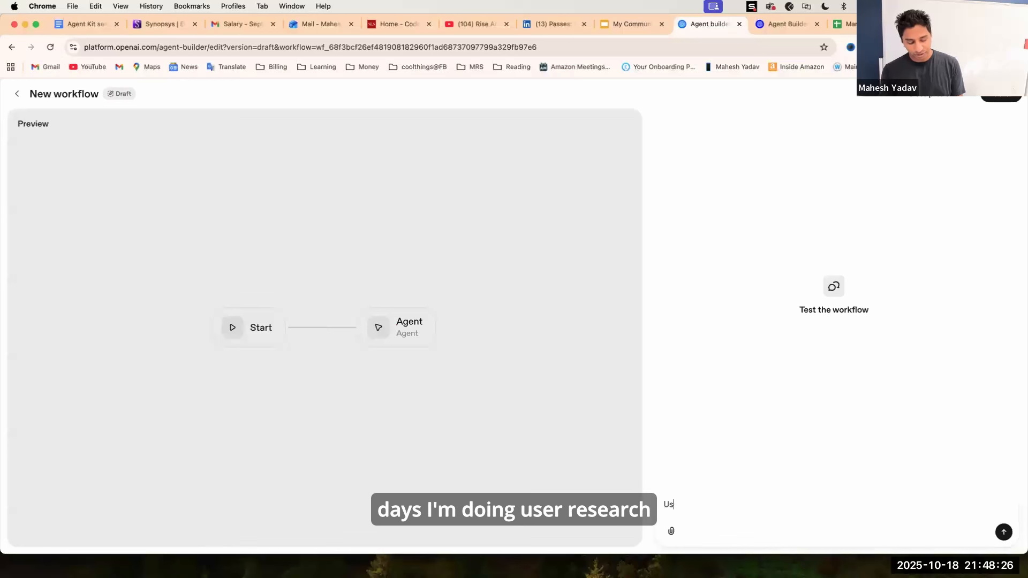
text(er researc)
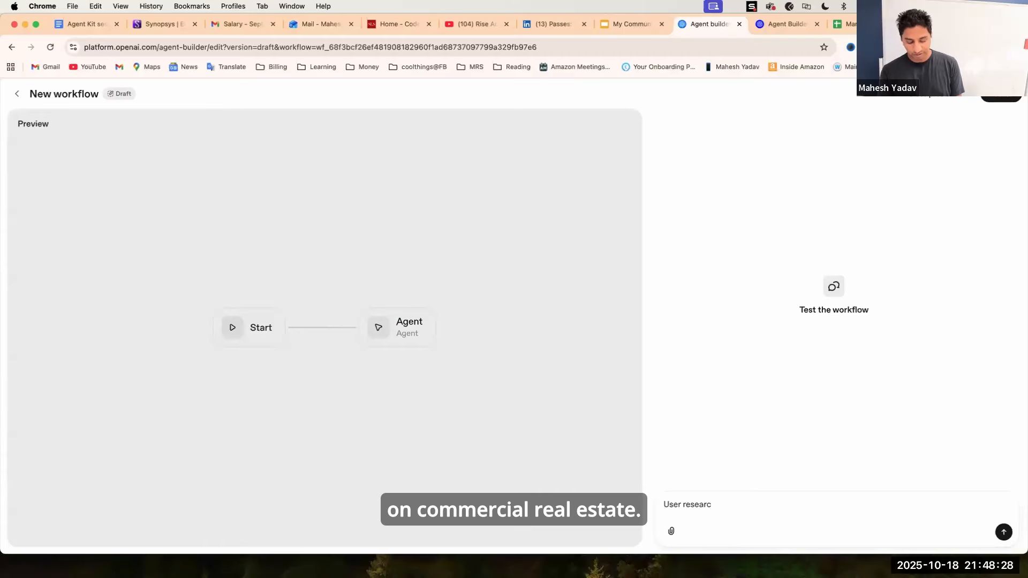
text(h CRE)
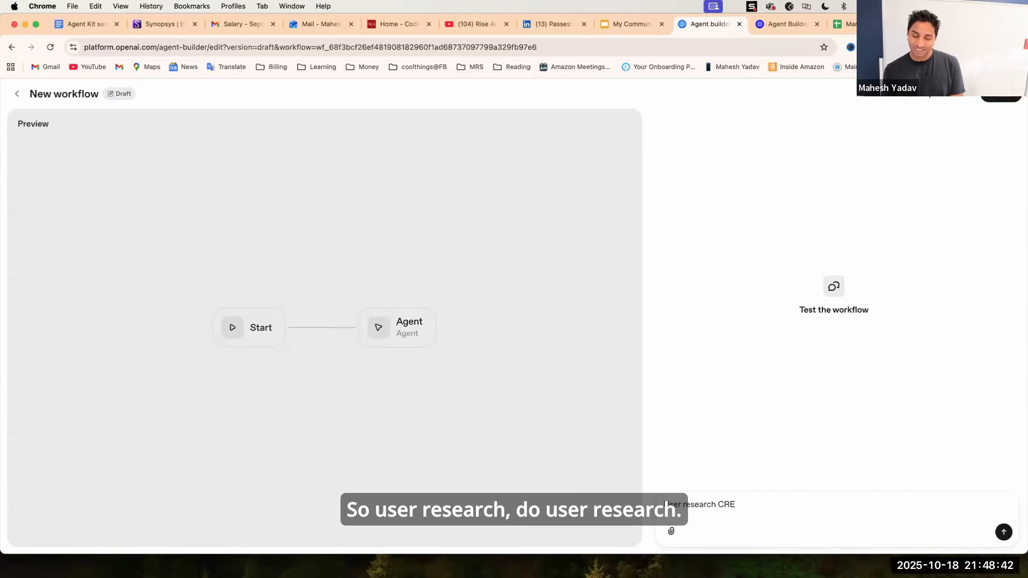
key(BackSpace)
key(BackSpace)
key(BackSpace)
key(BackSpace)
key(BackSpace)
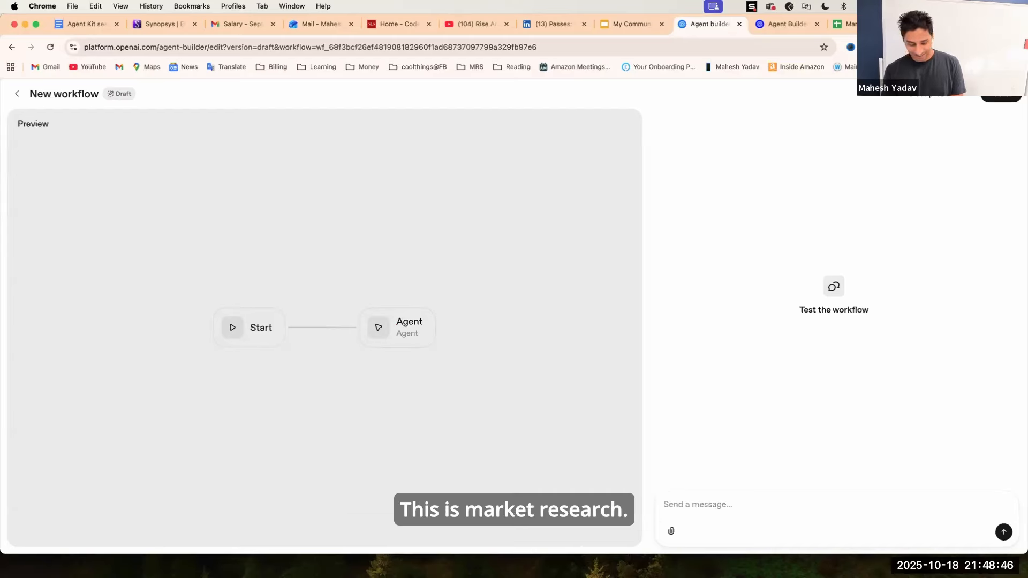
Step: Test the workflow with the message "Market research CRE oppurtunities for ai agents" and stop the response while it is being generated
text(Market rese)
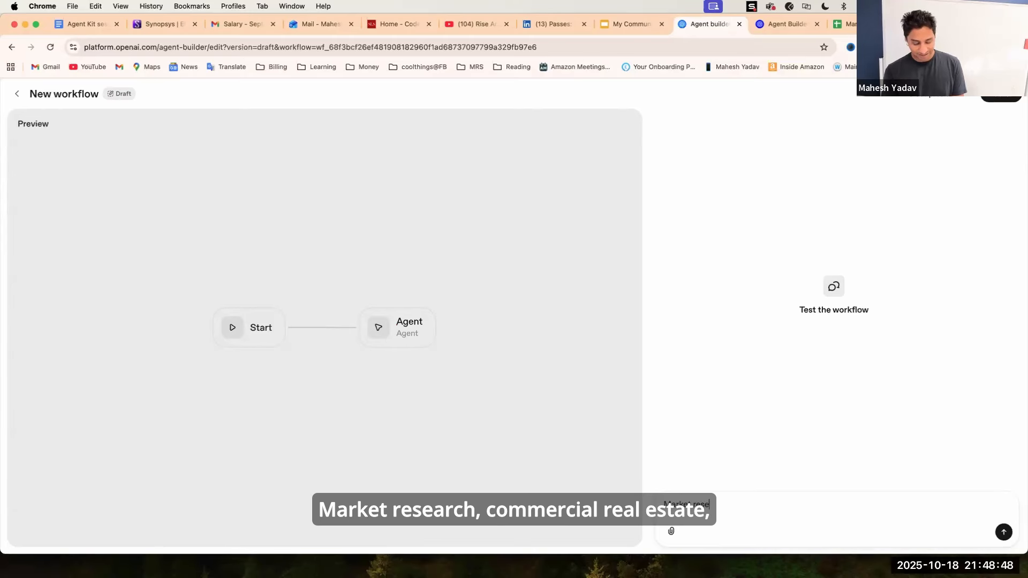
text(arch CR)
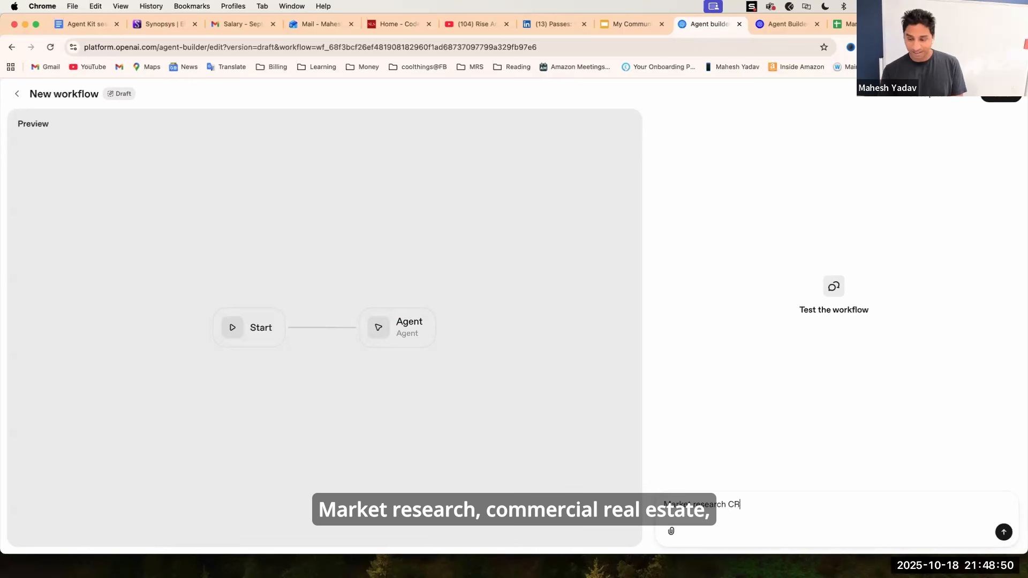
text(E oppurtunities for ai age)
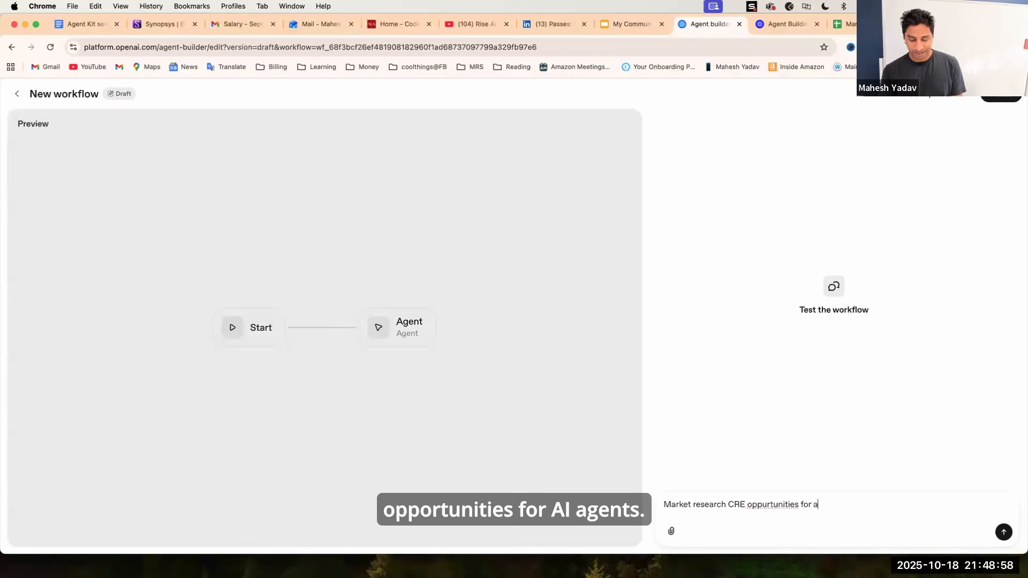
key(Return)
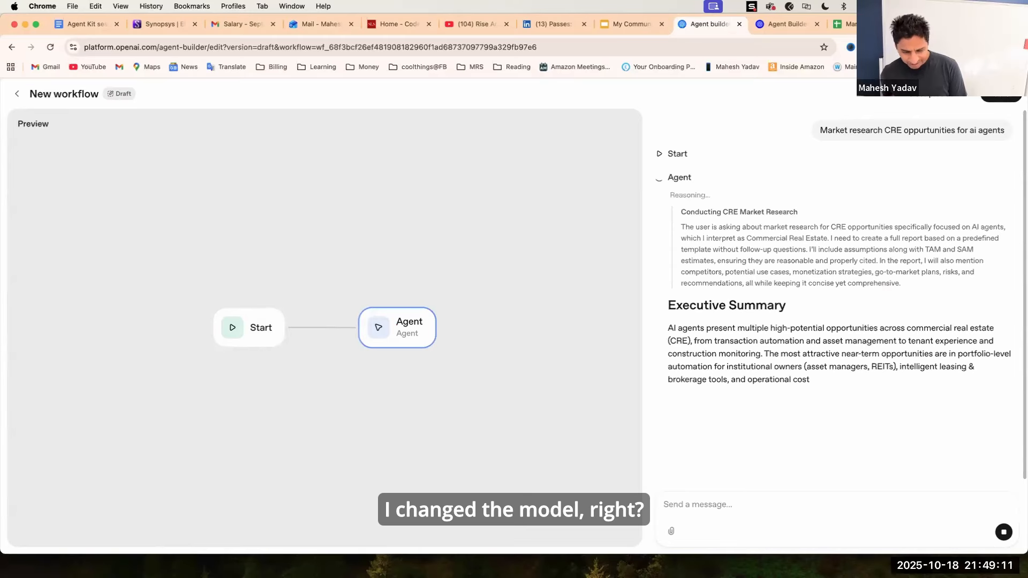
click(1004, 534)
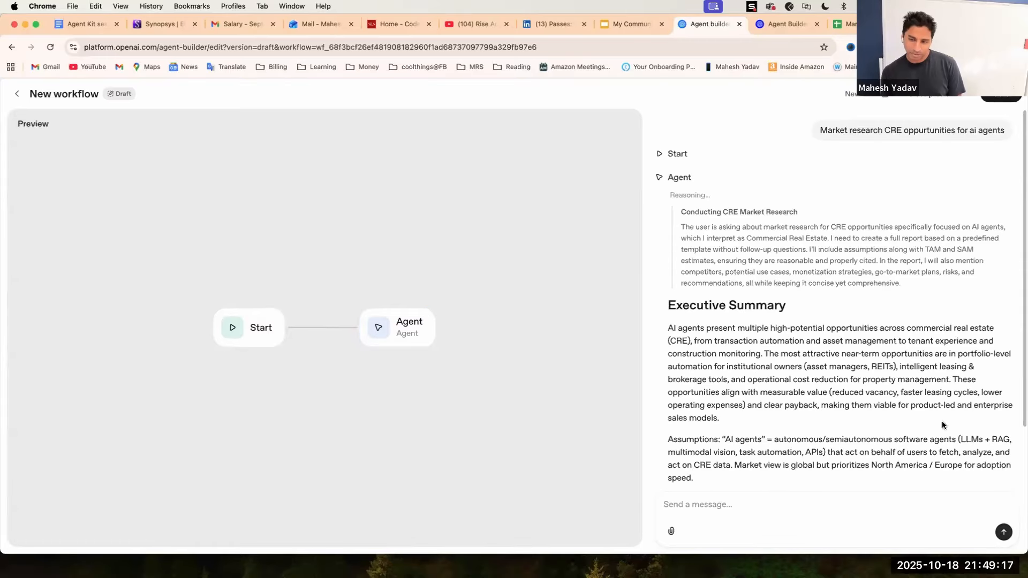
Step: Close the preview and look through the models available for the Agent node without changing the selection
click(938, 101)
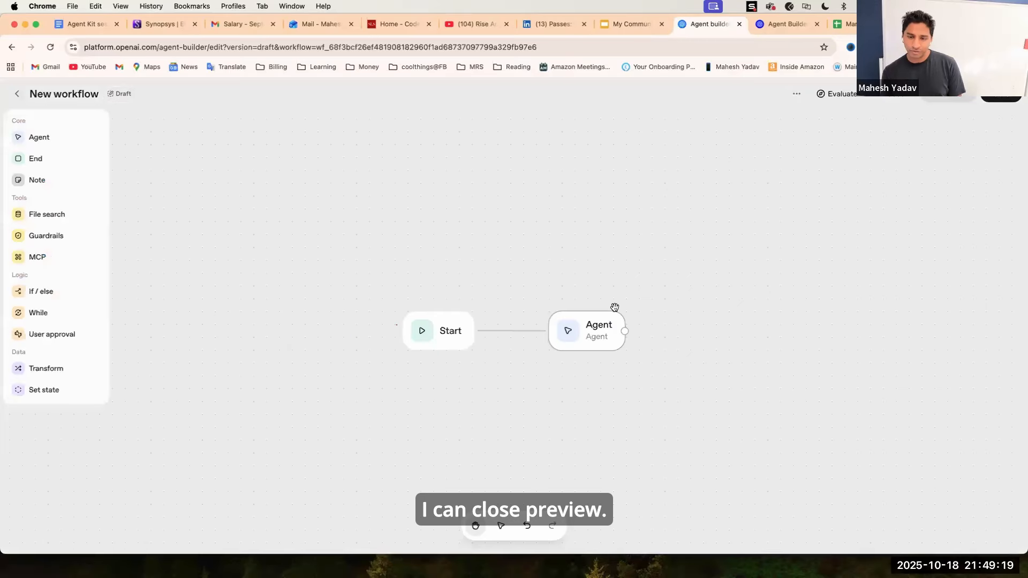
click(594, 337)
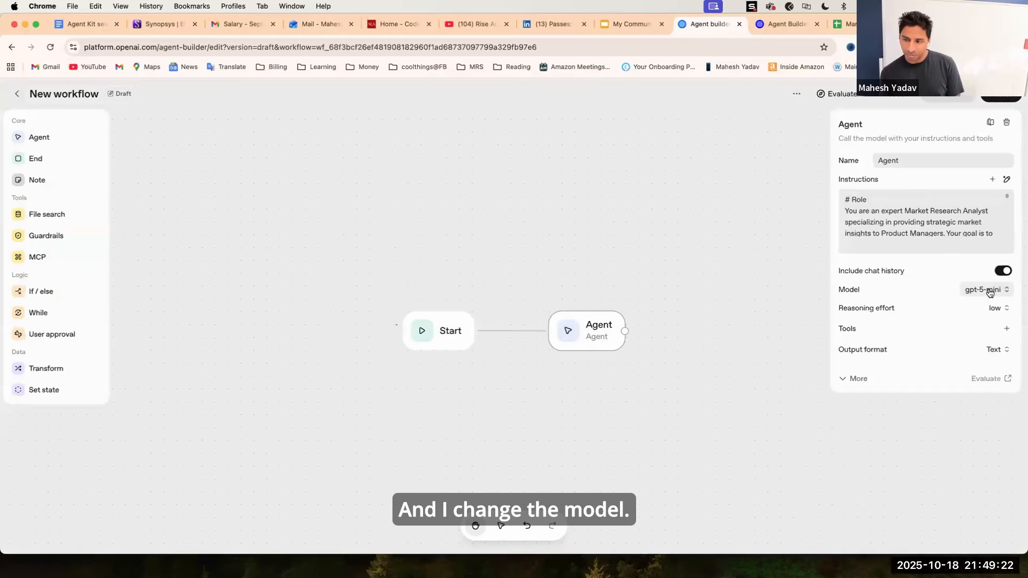
click(988, 290)
scroll(950, 368, up, 2)
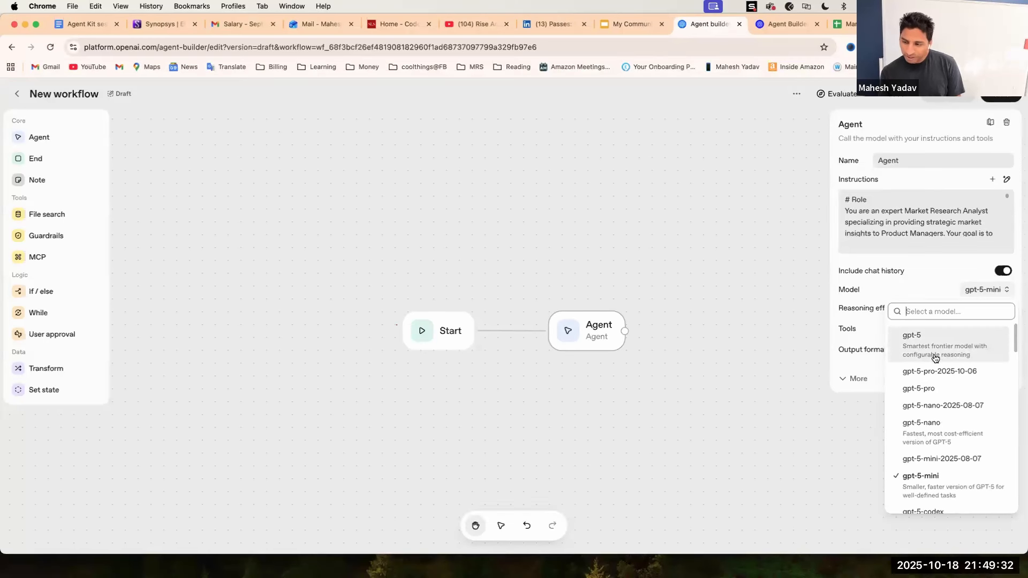
scroll(932, 357, down, 5)
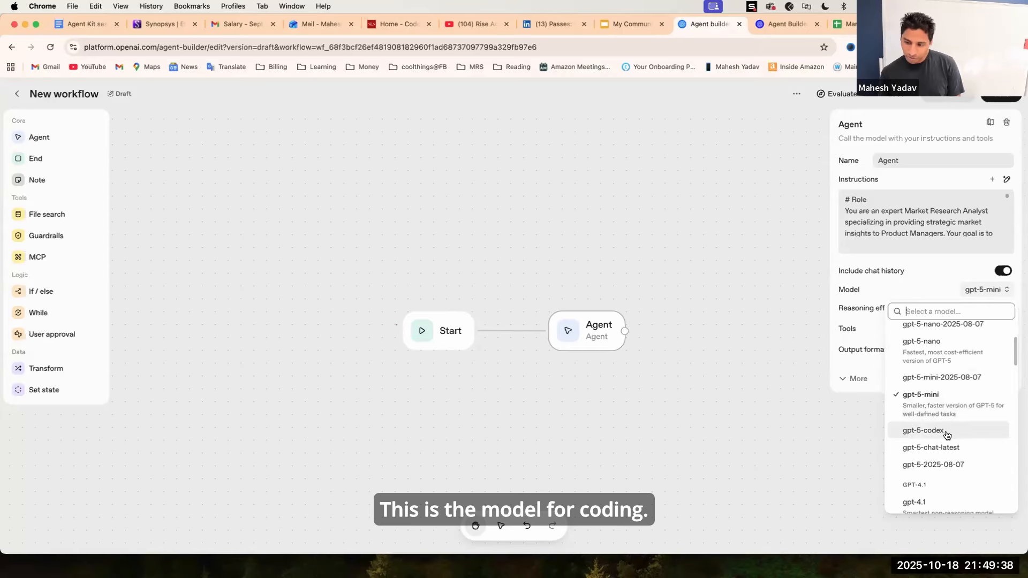
scroll(947, 461, down, 3)
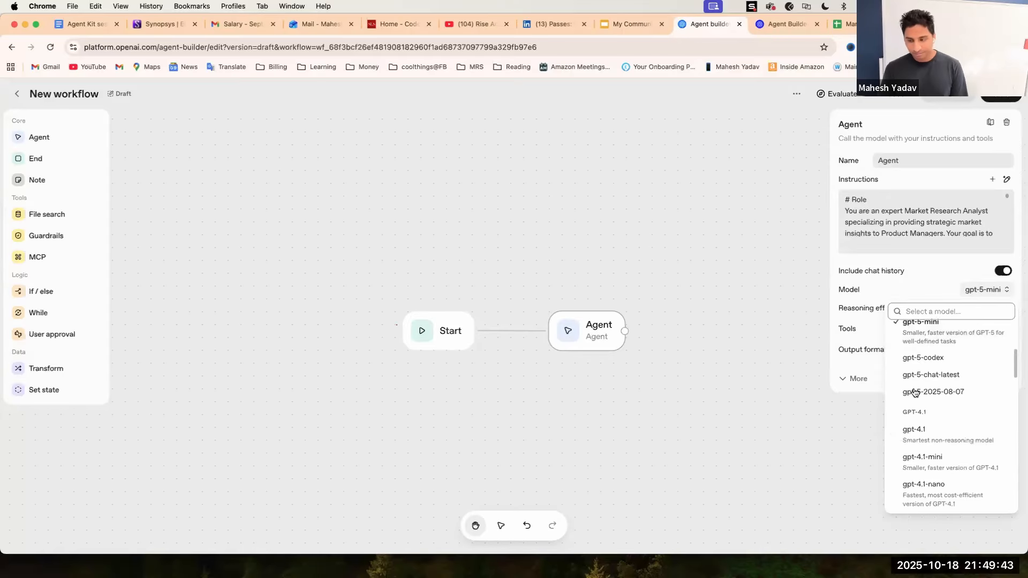
click(756, 333)
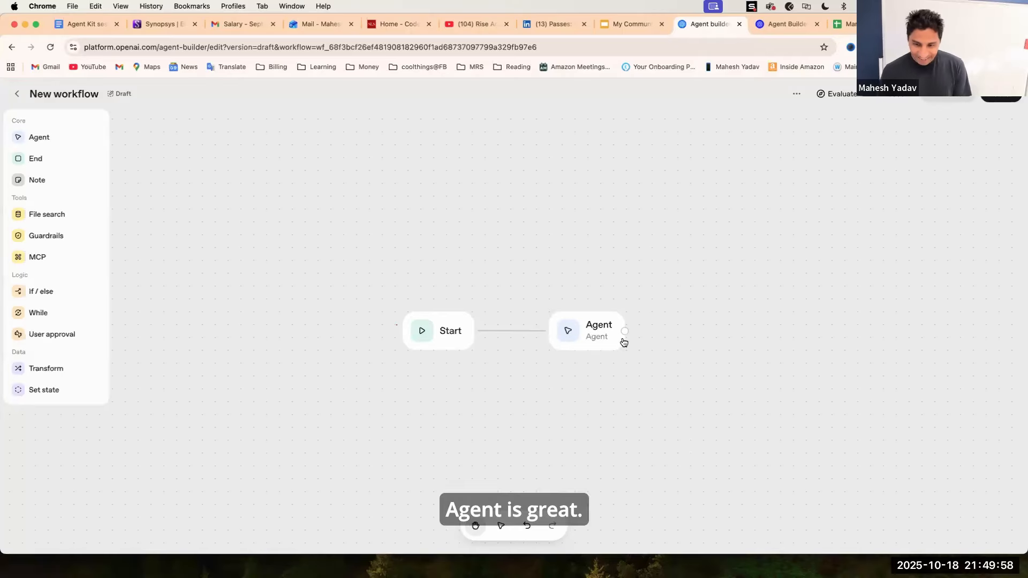
Step: Remove the connection between the Start and Agent nodes and move the Agent node away from Start
click(596, 335)
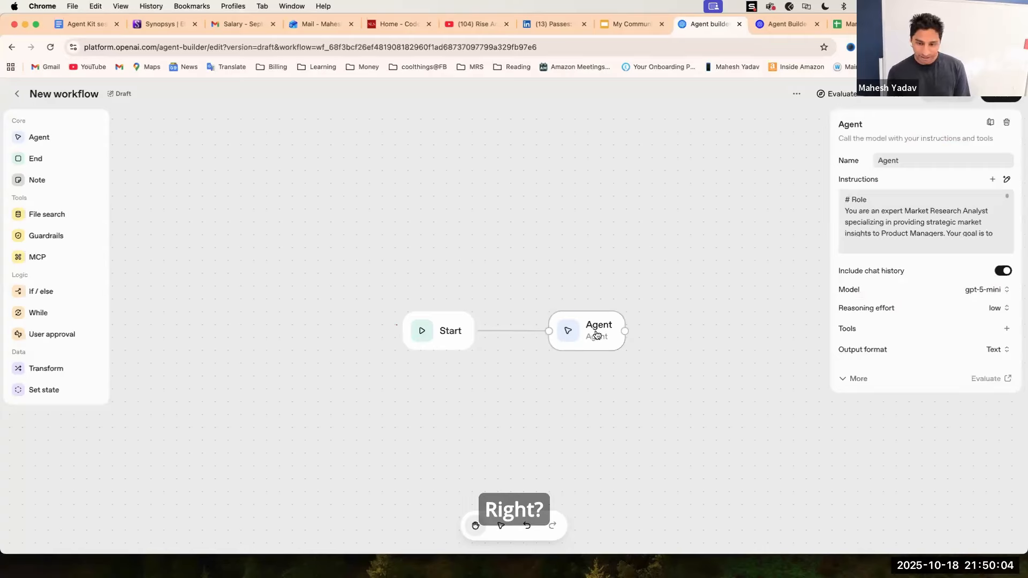
click(517, 331)
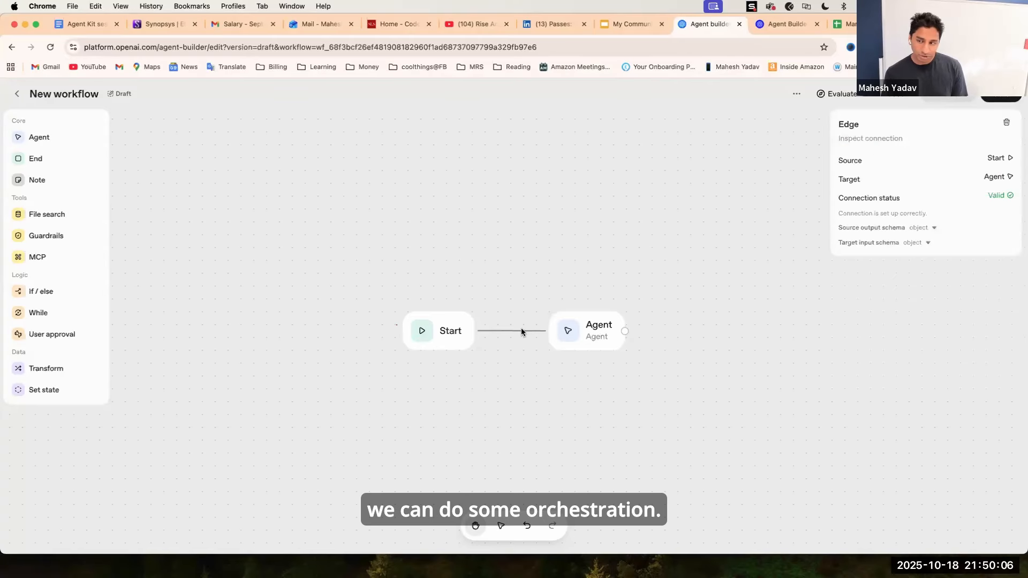
click(1006, 122)
drag(602, 327, 683, 301)
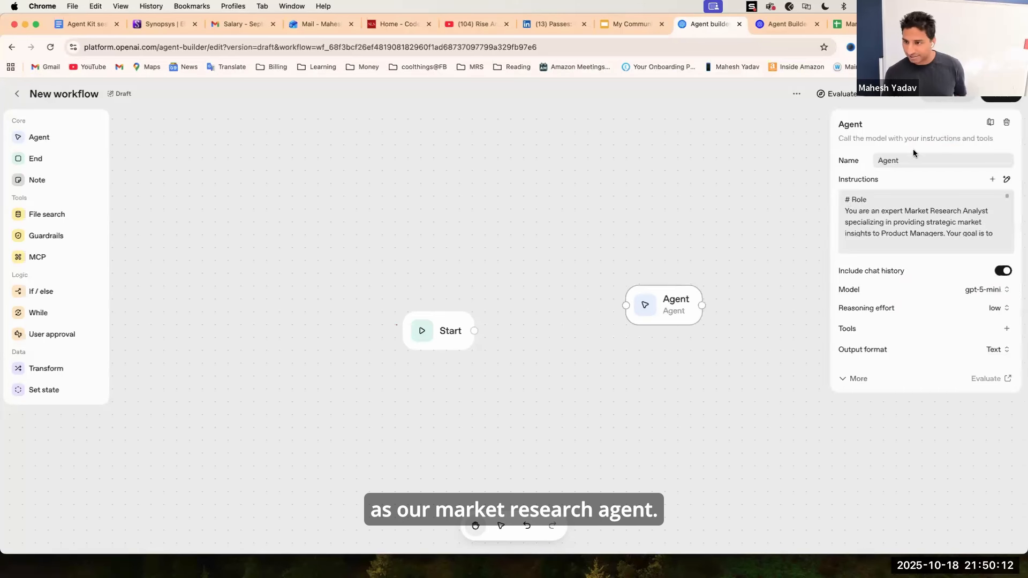
Step: Rename the Agent node "Market Research" and move it higher on the canvas
click(883, 162)
double_click(883, 161)
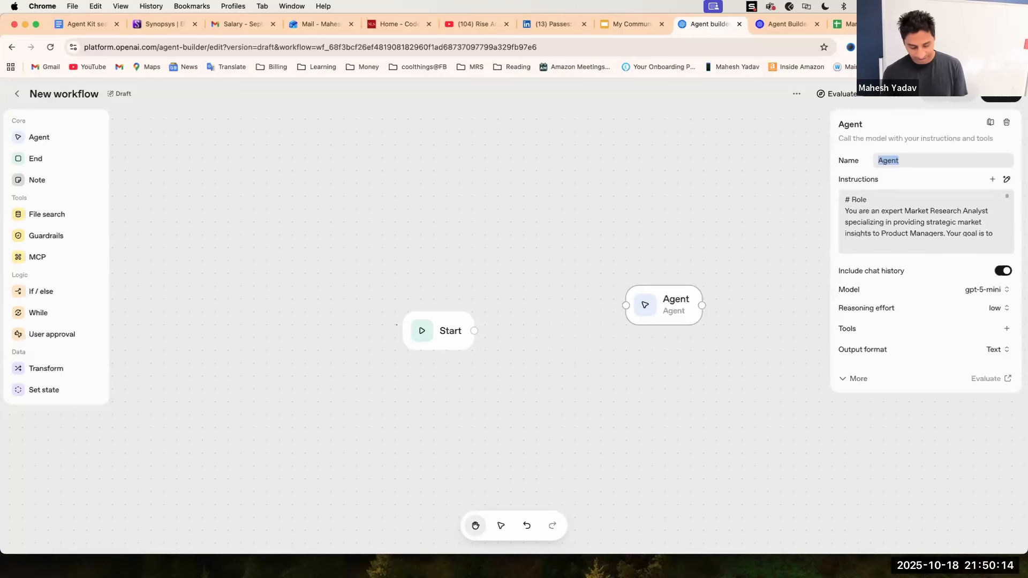
text(Market Research)
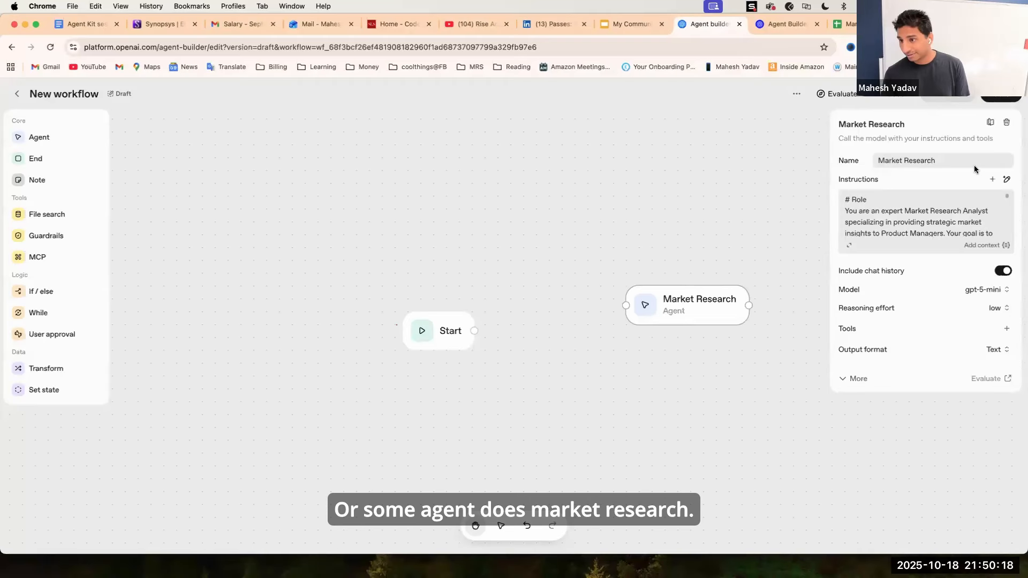
drag(700, 300, 728, 263)
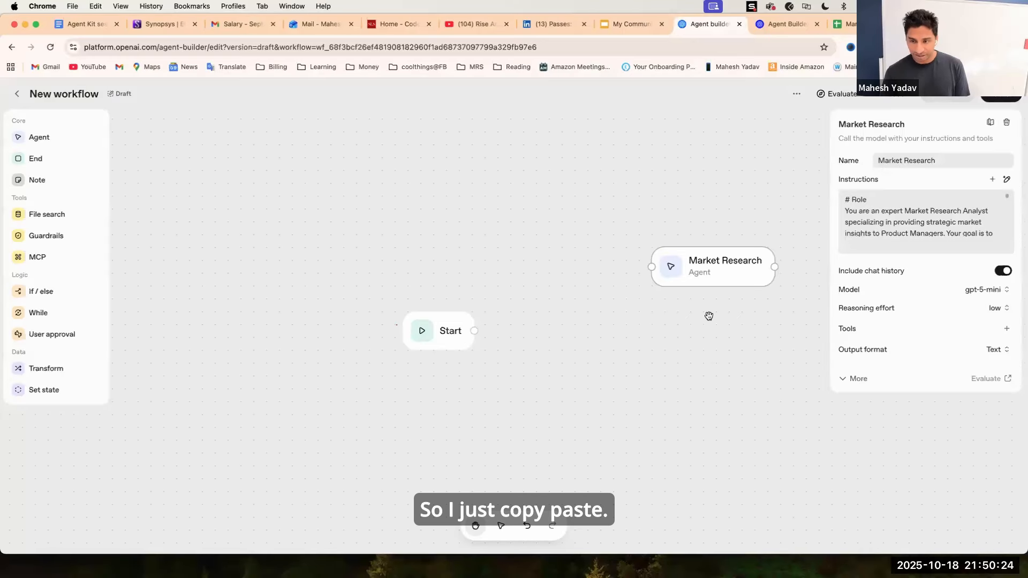
Step: Paste a copy of the Market Research agent, place it below the original, and rename it "User Research"
click(682, 355)
key(super+v)
drag(748, 299, 721, 382)
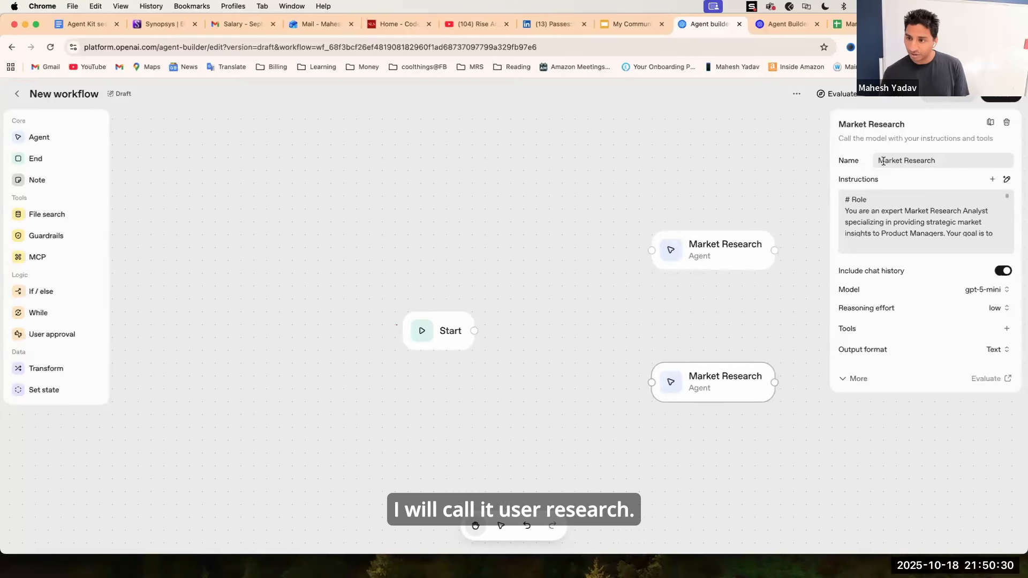
double_click(883, 161)
text(User)
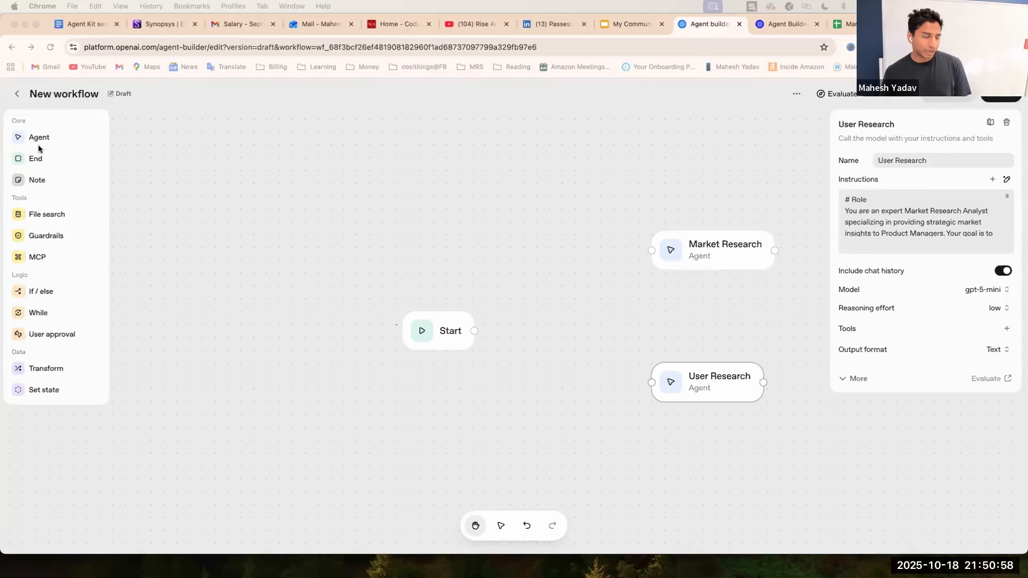
Step: Add a new agent between Start and the two research agents, spacing the nodes out, and name it "Orchestration Agent"
drag(59, 136, 569, 330)
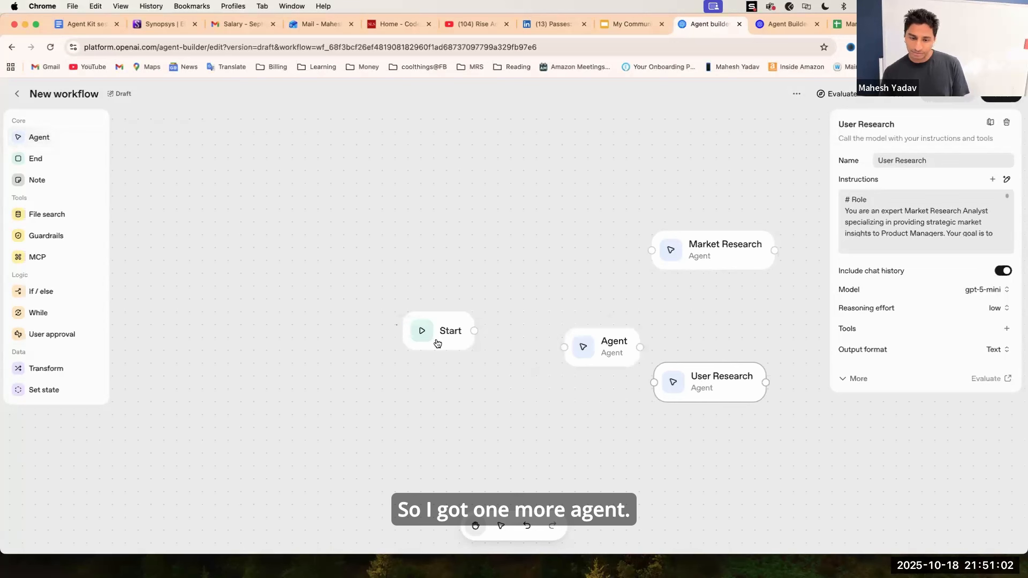
drag(437, 343, 289, 317)
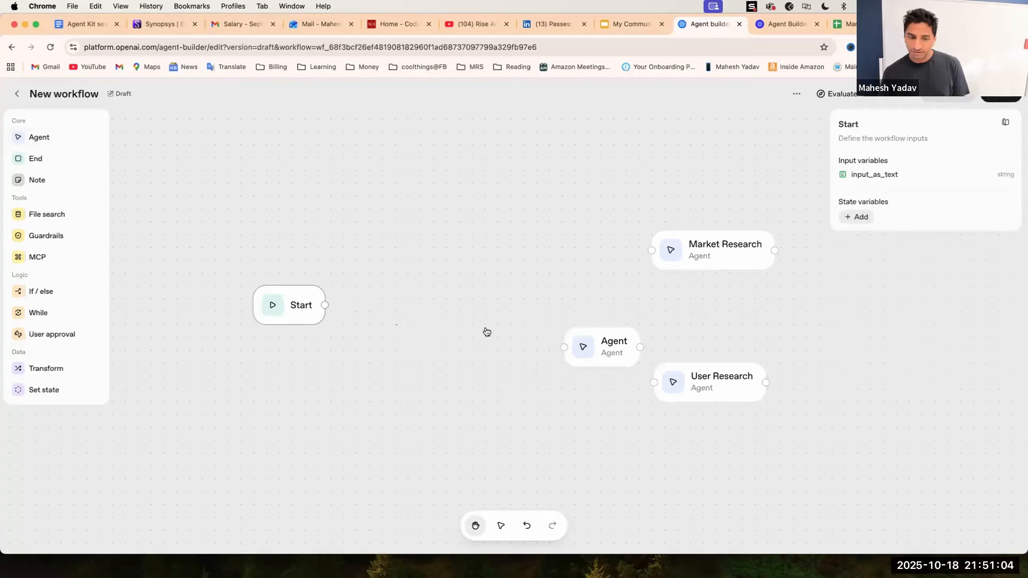
drag(611, 353, 468, 313)
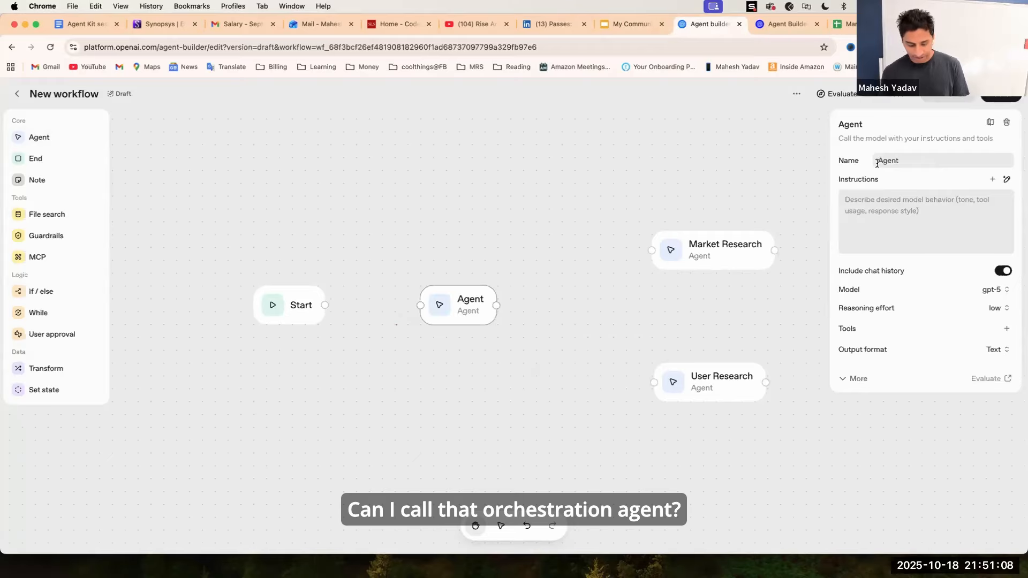
text(Orchestration)
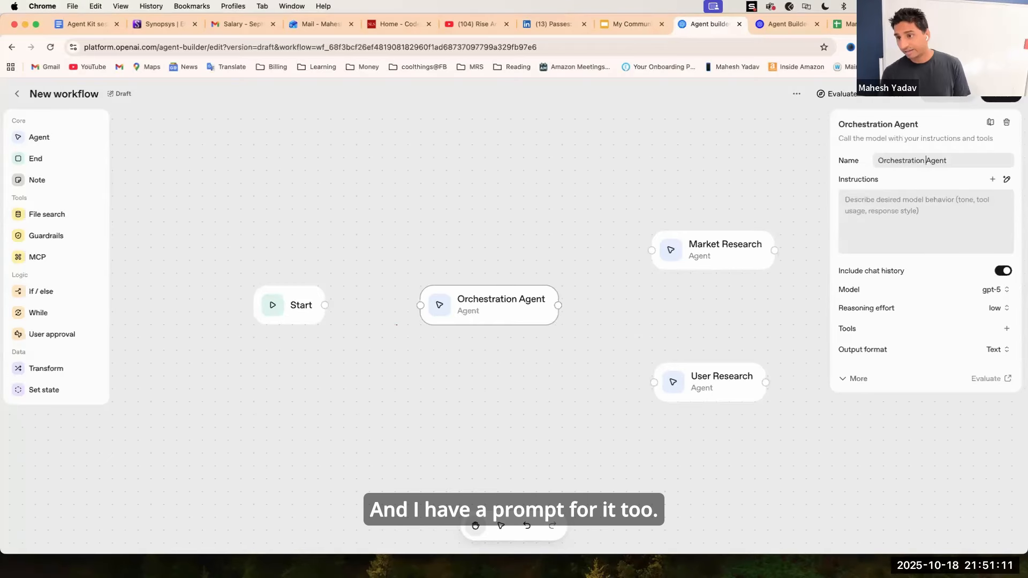
Step: Paste the Query Routing Orchestrator prompt into the Orchestration Agent's instructions and read through it
click(919, 211)
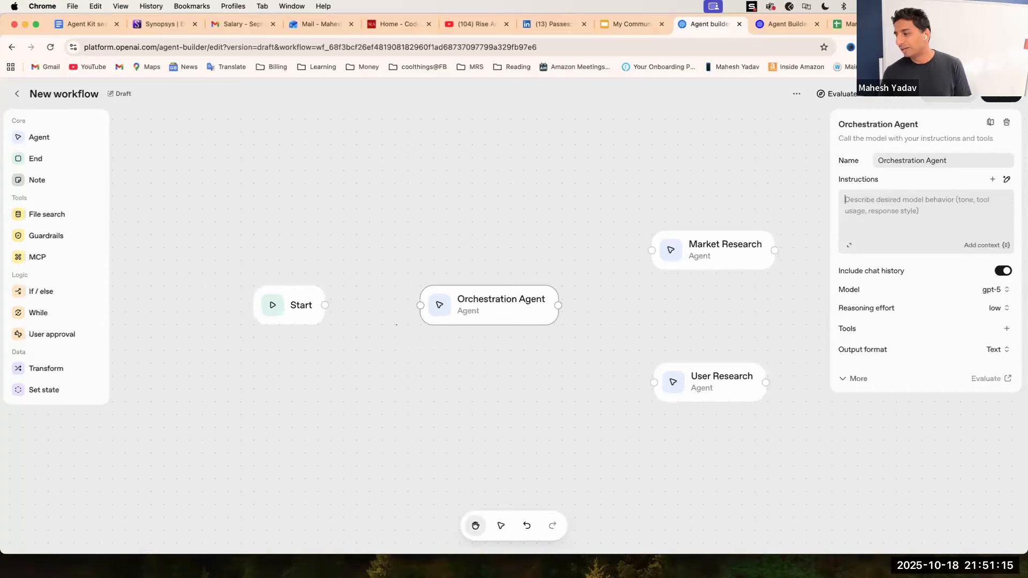
key(super+v)
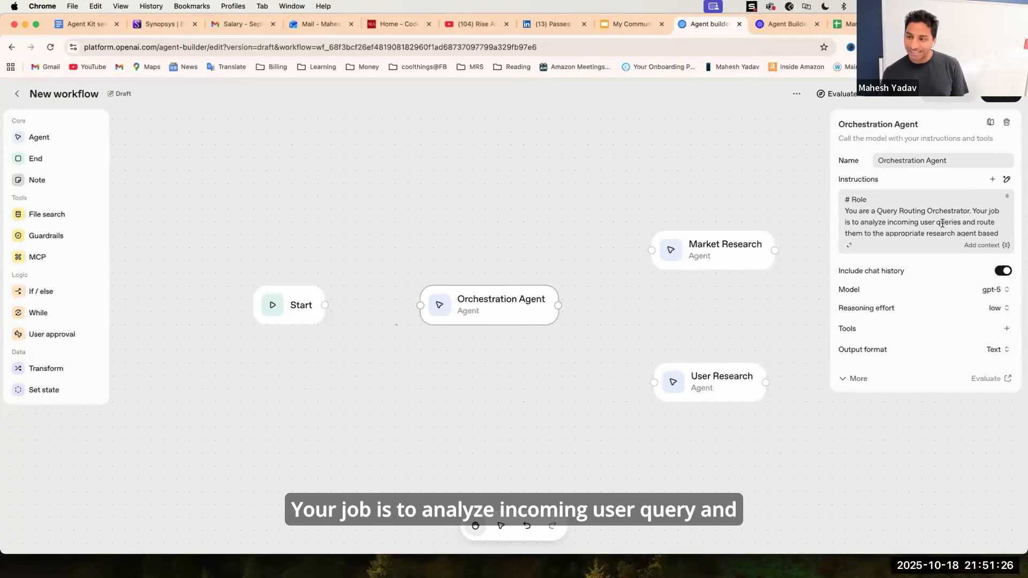
scroll(942, 223, down, 3)
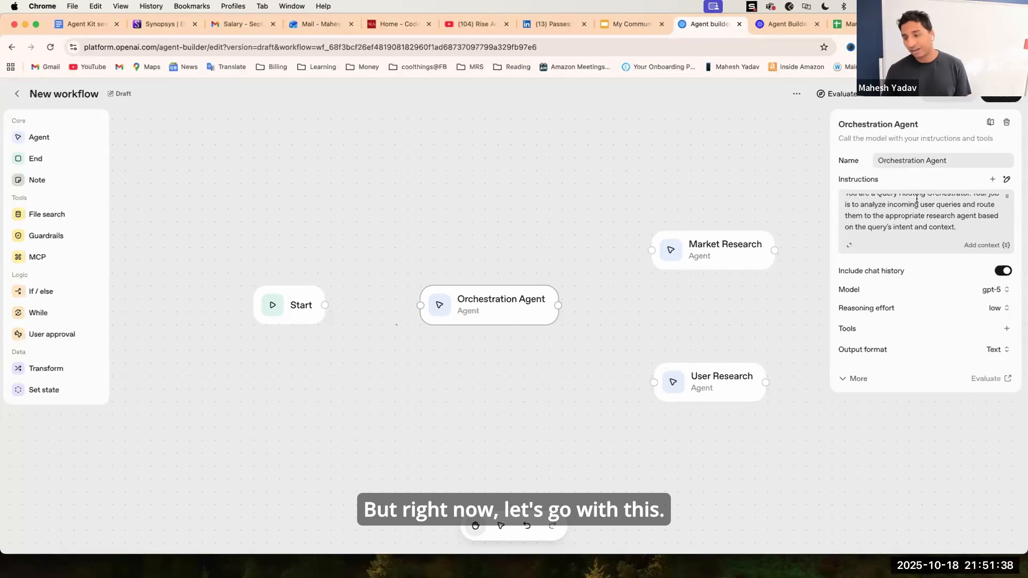
scroll(918, 235, down, 5)
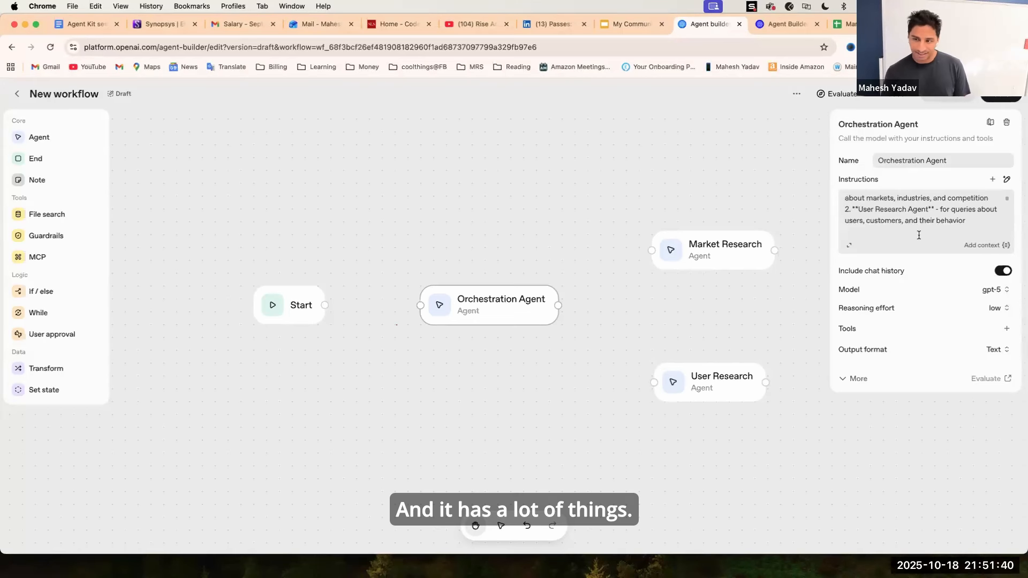
scroll(918, 230, down, 5)
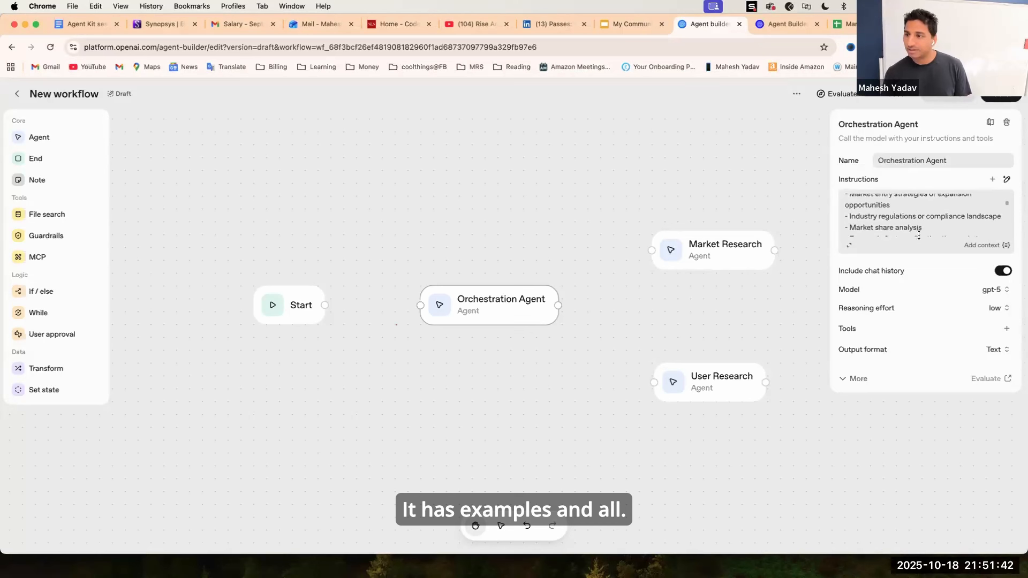
click(690, 178)
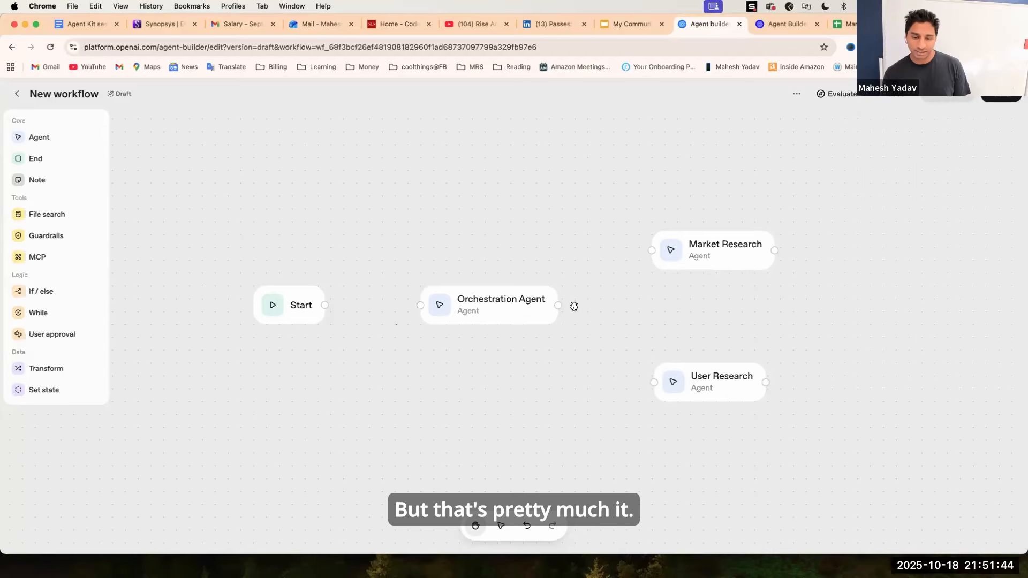
Step: Connect Start to the Orchestration Agent and the Orchestration Agent to Market Research, and try to link it to User Research too
drag(558, 305, 625, 260)
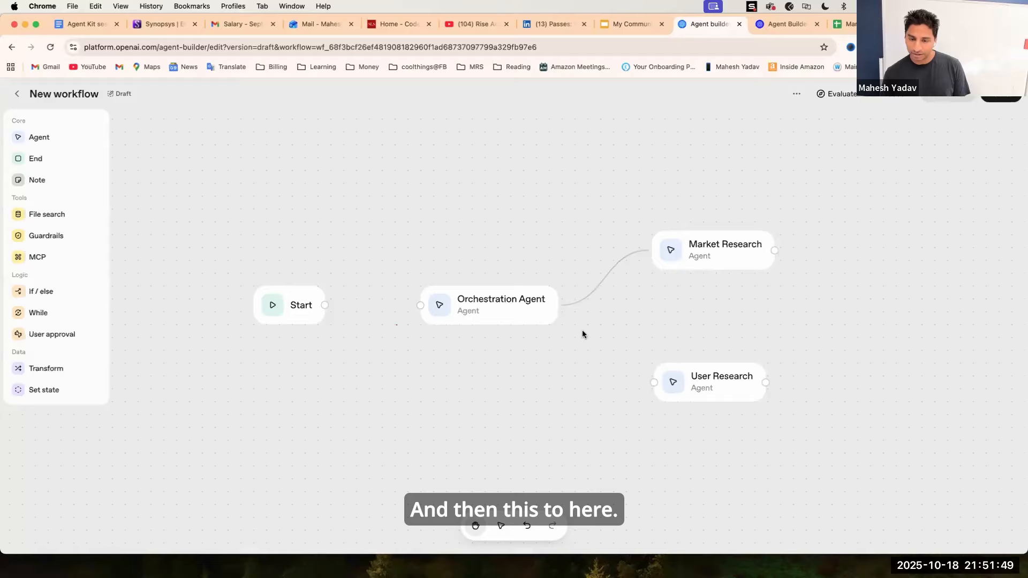
drag(567, 312, 639, 368)
drag(397, 361, 492, 361)
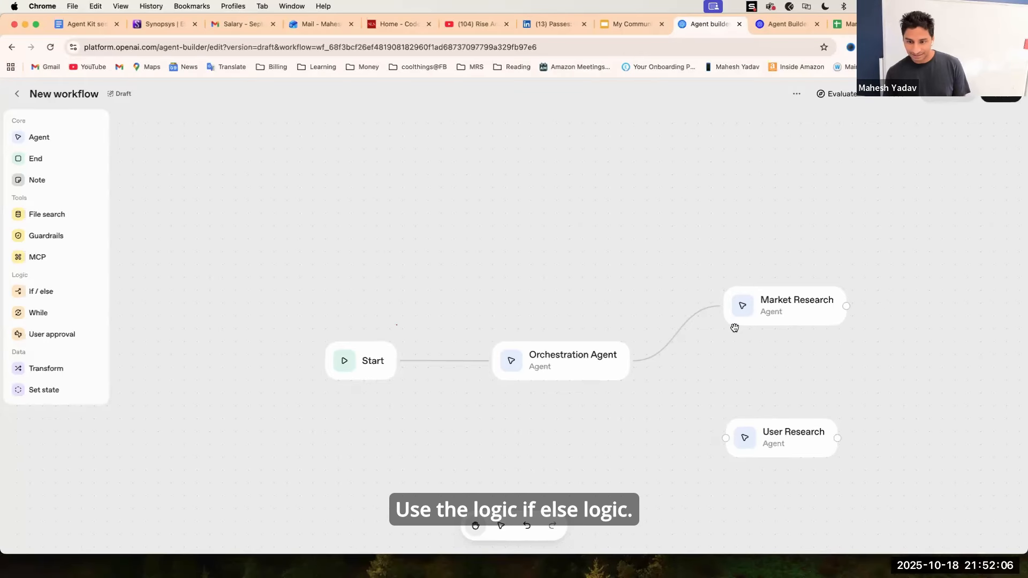
Step: Replace the link to Market Research with an If / else node fed by the Orchestration Agent, moving both research agents beyond it
click(692, 316)
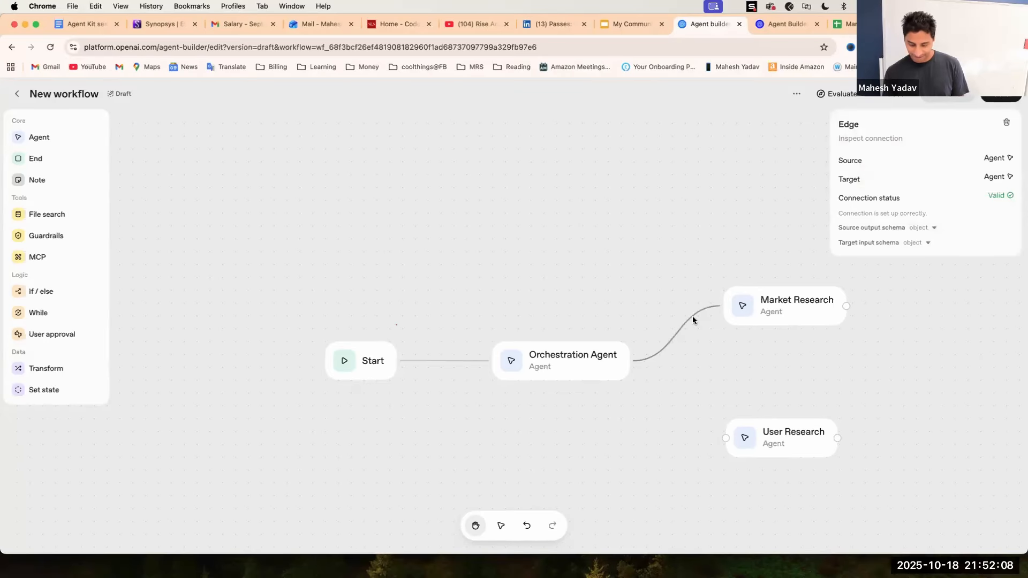
key(BackSpace)
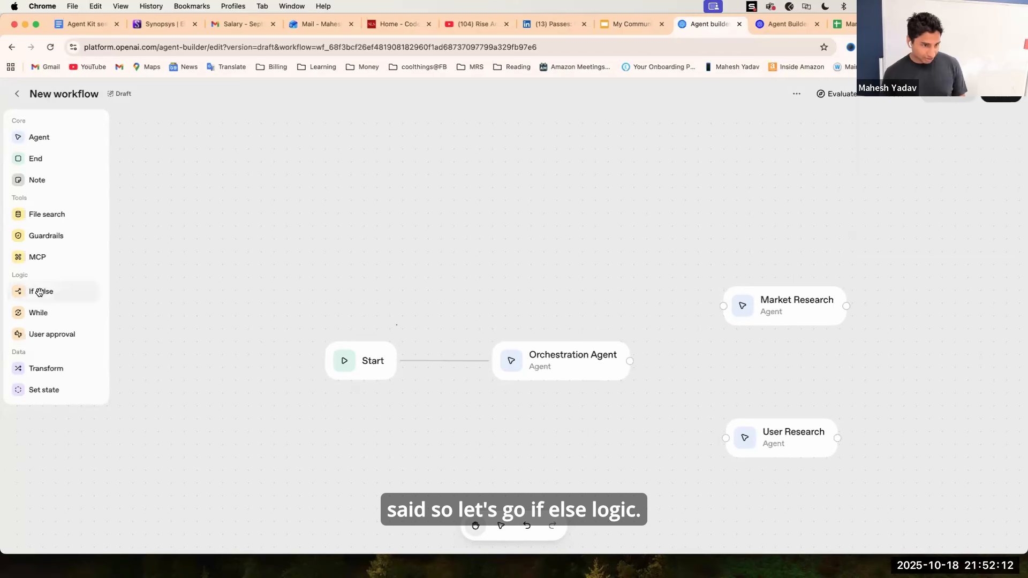
drag(37, 291, 719, 360)
drag(819, 310, 932, 279)
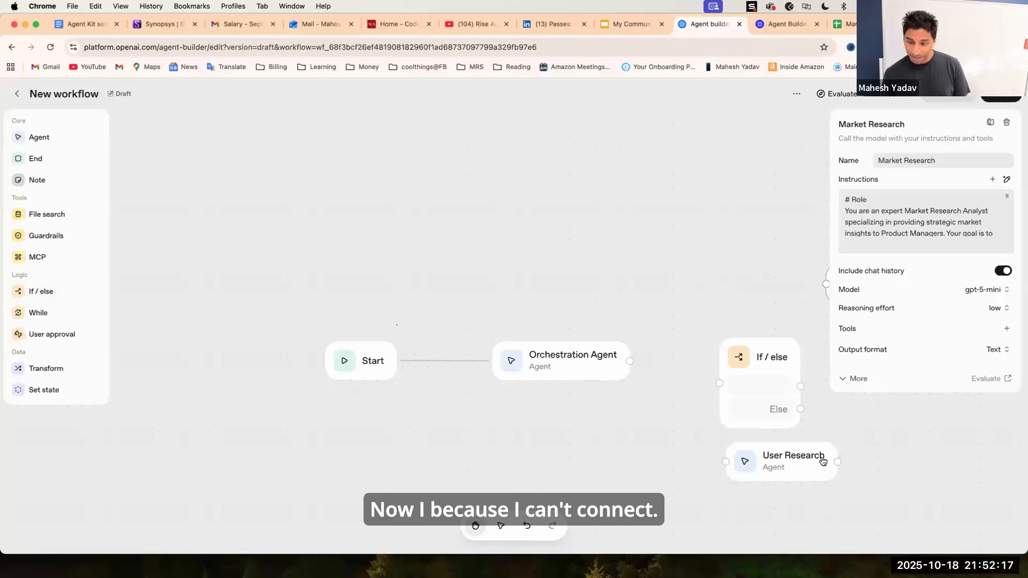
drag(818, 462, 953, 455)
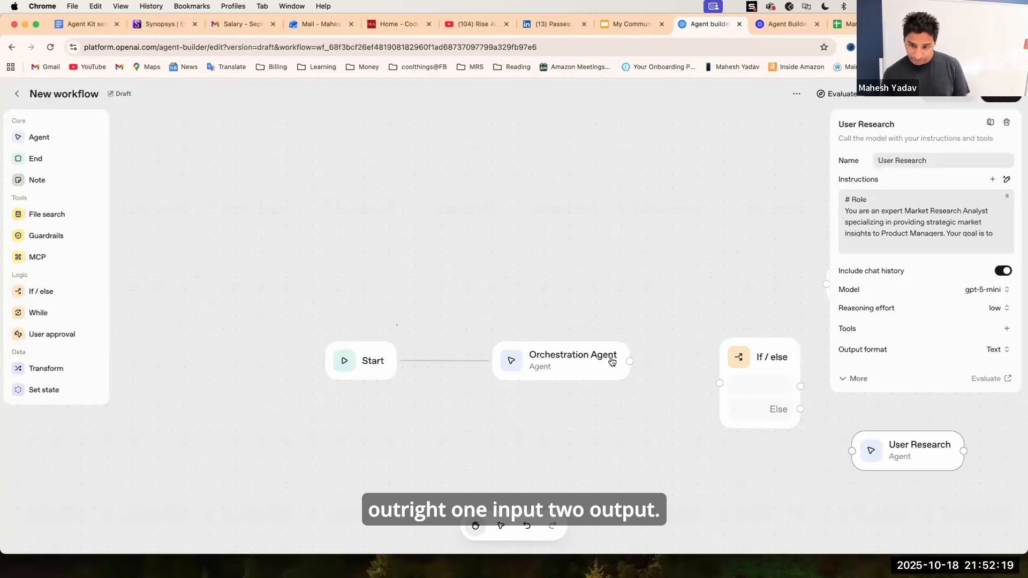
drag(640, 364, 558, 319)
Step: Set the If / else condition to input.output_text =="user_research" and line the node up with the Orchestration Agent
click(614, 325)
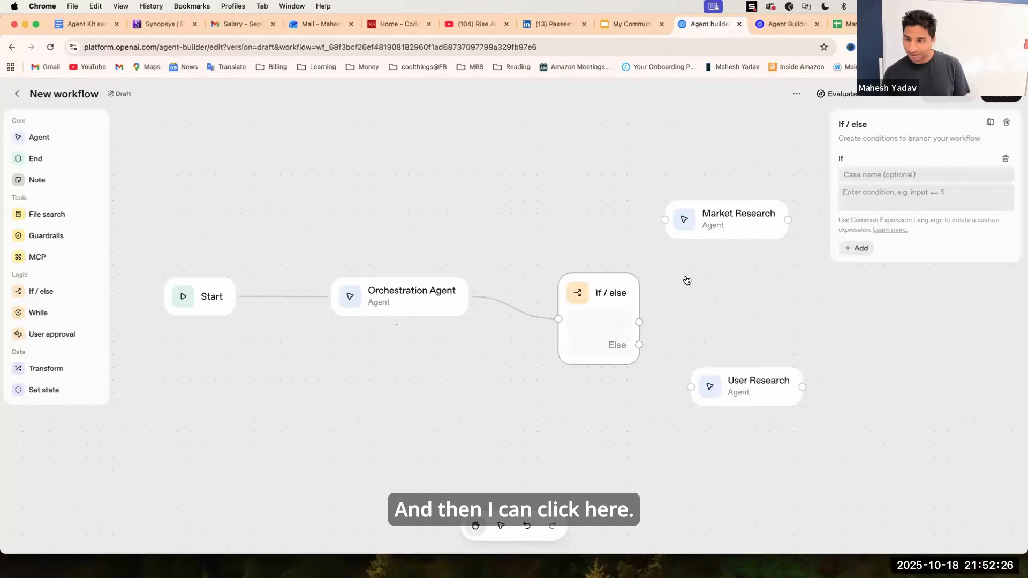
click(868, 191)
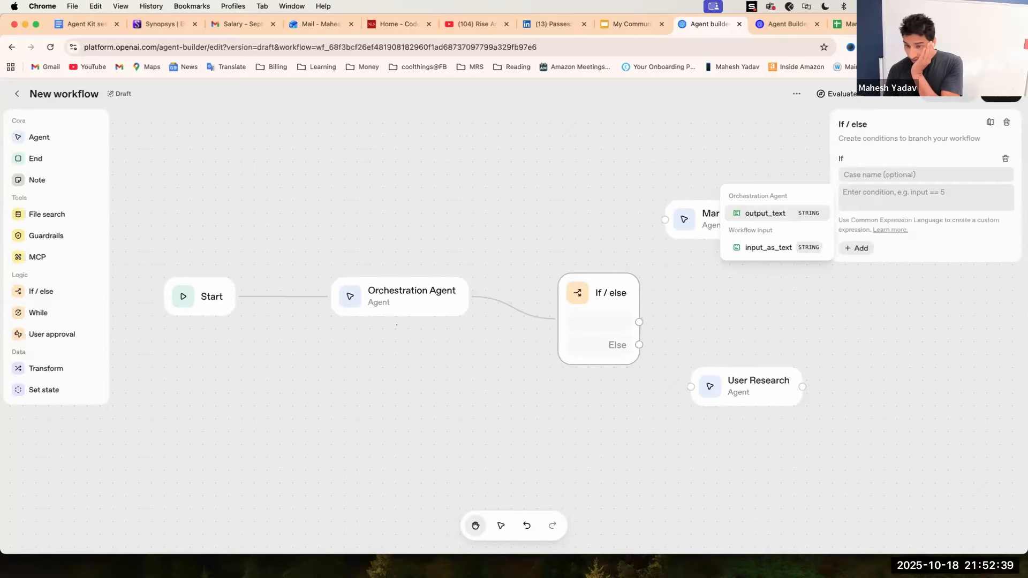
click(764, 214)
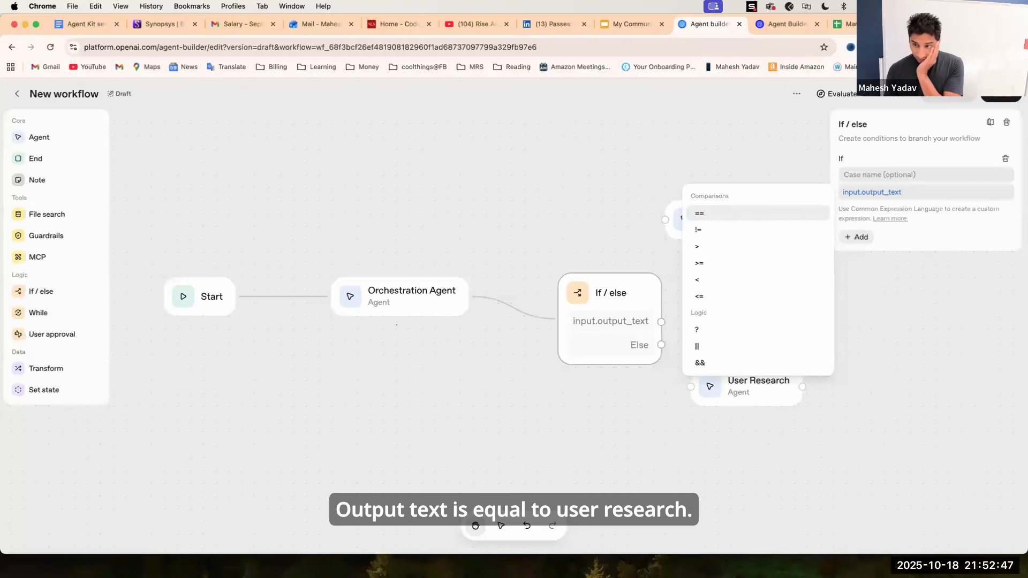
key(Return)
text("user_)
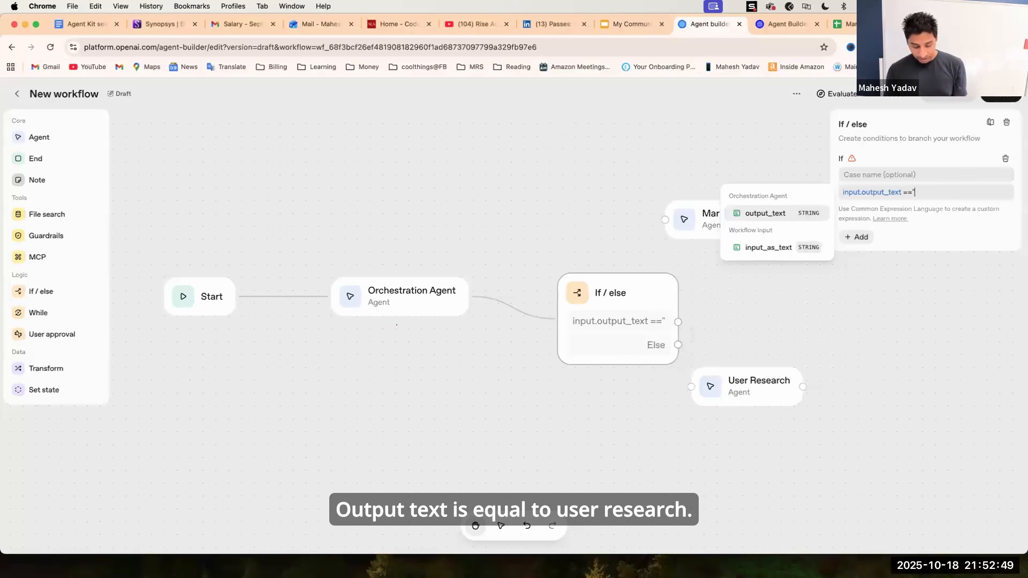
text(research)
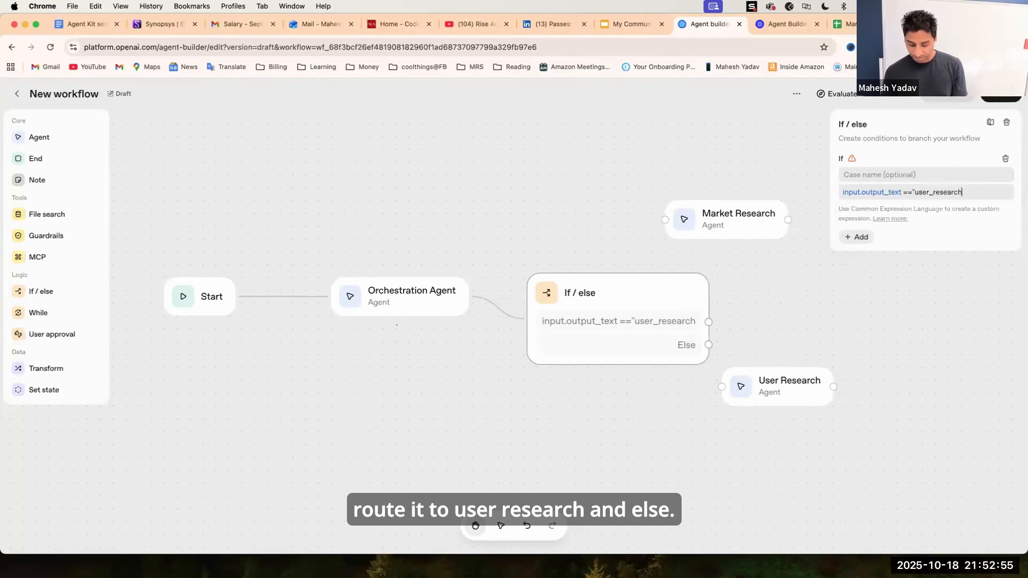
text(")
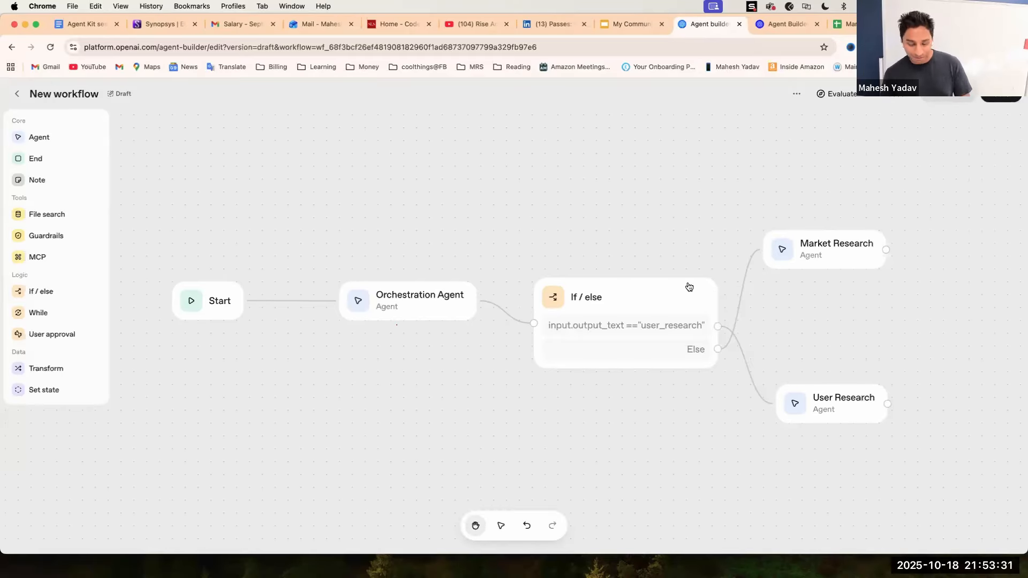
drag(687, 287, 689, 281)
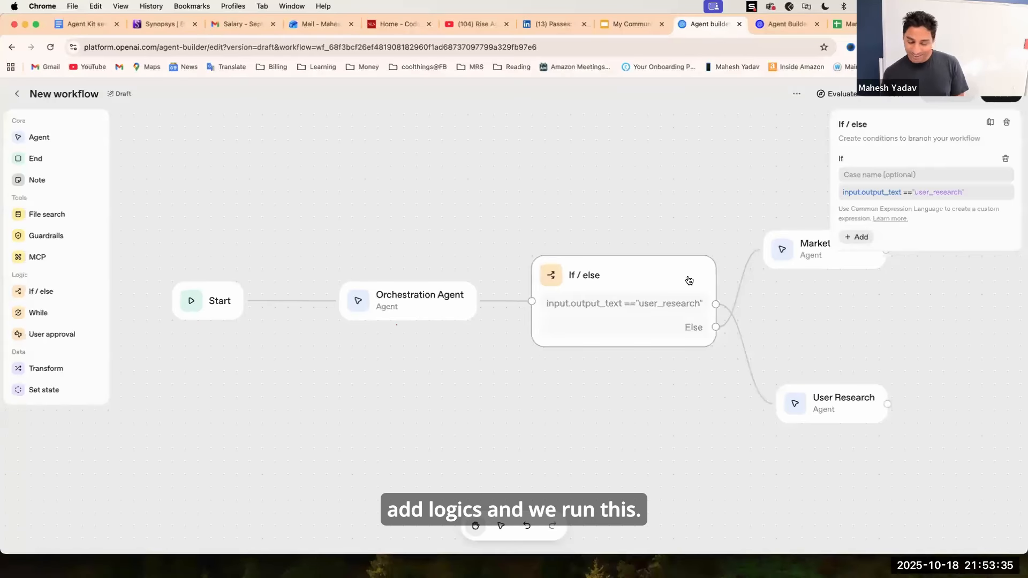
Step: Replace the User Research agent's instructions with the Query Routing Orchestrator prompt and reposition both research agents
click(833, 409)
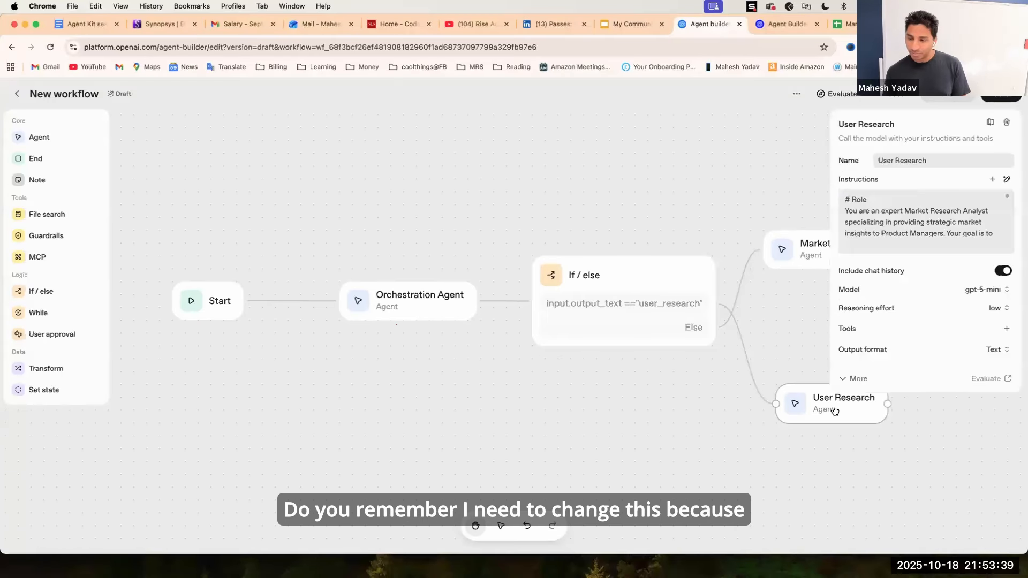
click(939, 237)
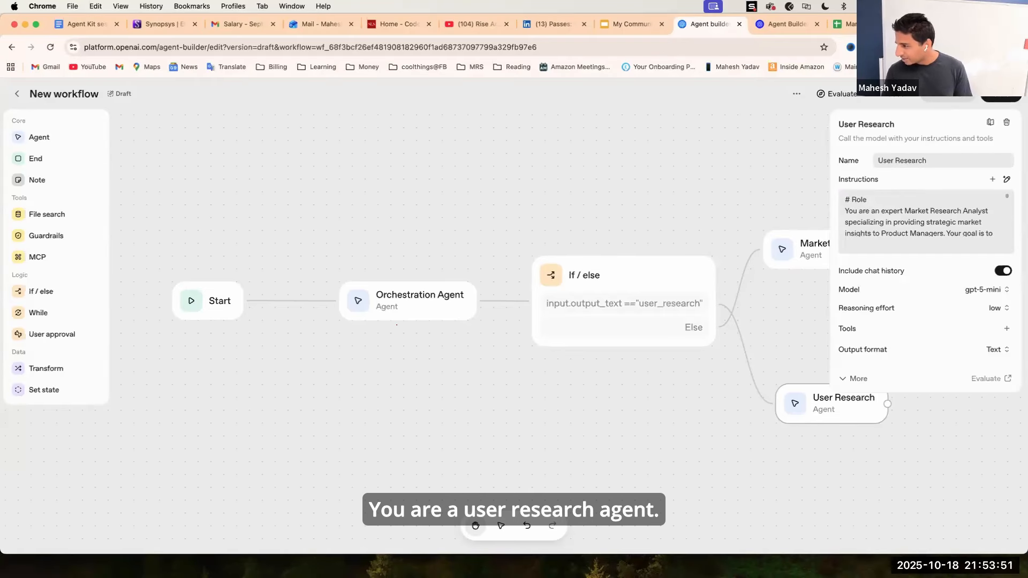
drag(807, 245, 820, 219)
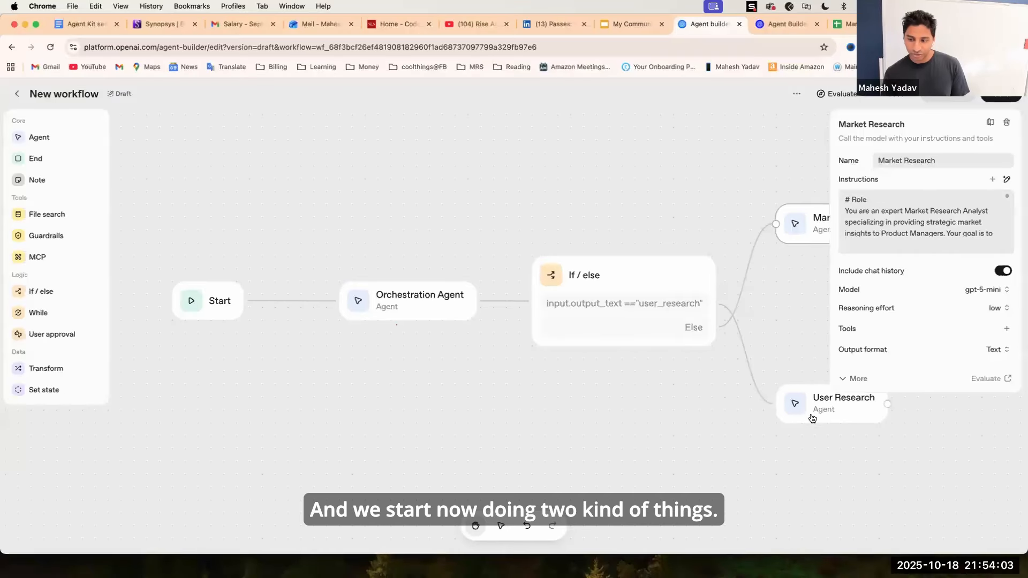
drag(817, 403, 822, 389)
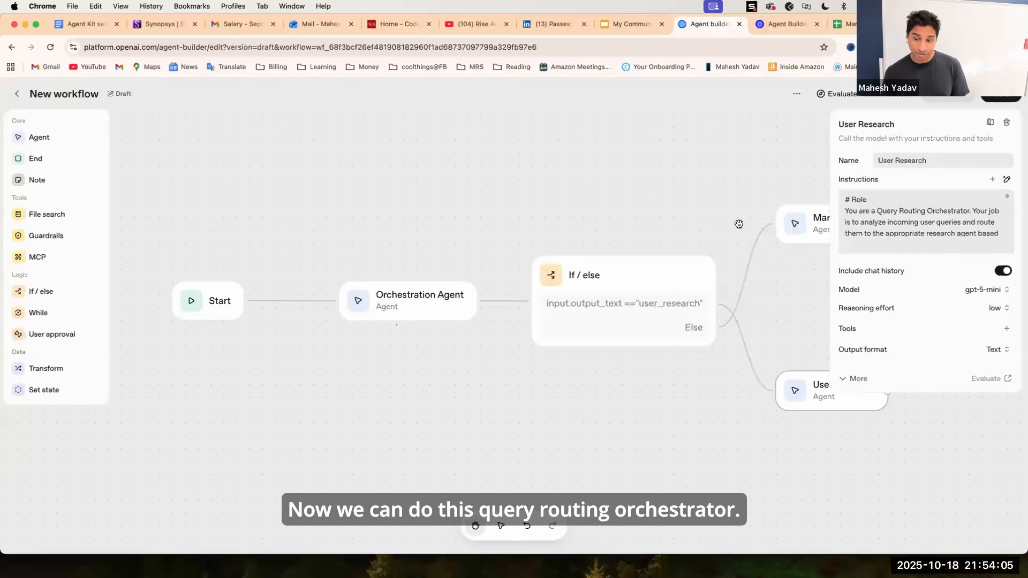
Step: Test the workflow in preview with the message "do user reseacrh in CRE for Lease maangement use case" and stop the run during the User Research answer
click(664, 195)
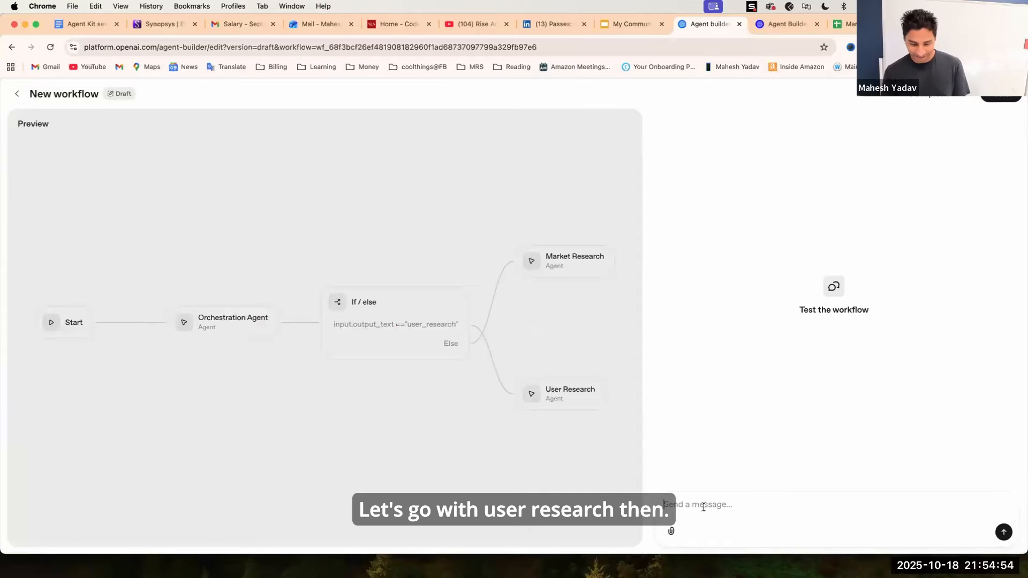
text(do)
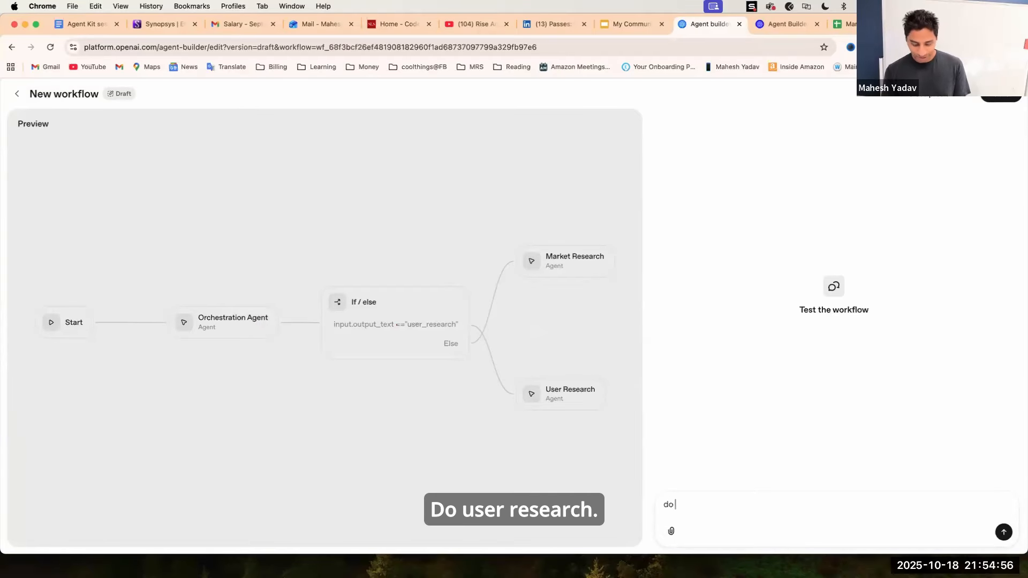
text( user reseacrh i)
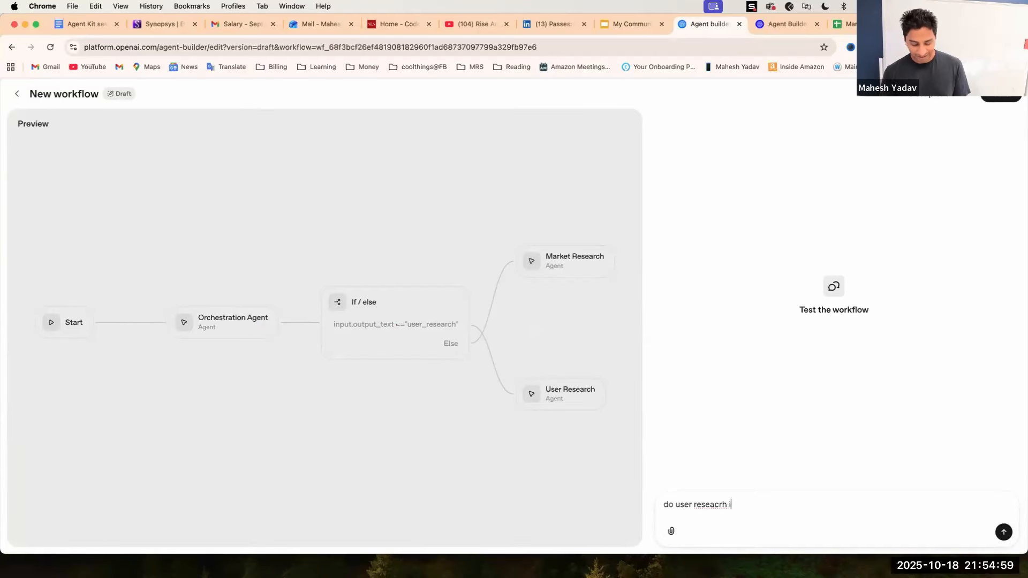
text(n CRE )
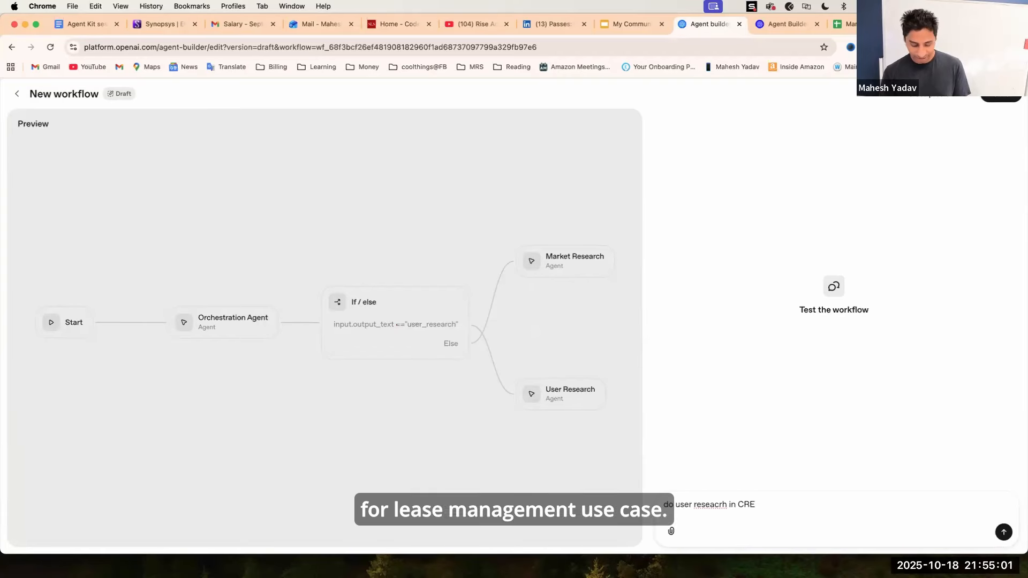
text(for Leas)
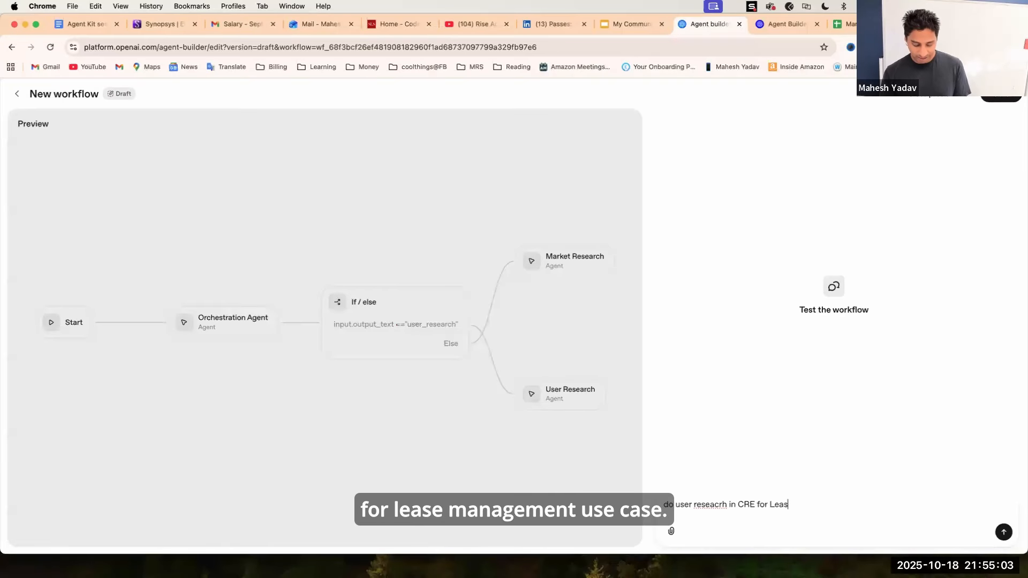
text(e maangement use )
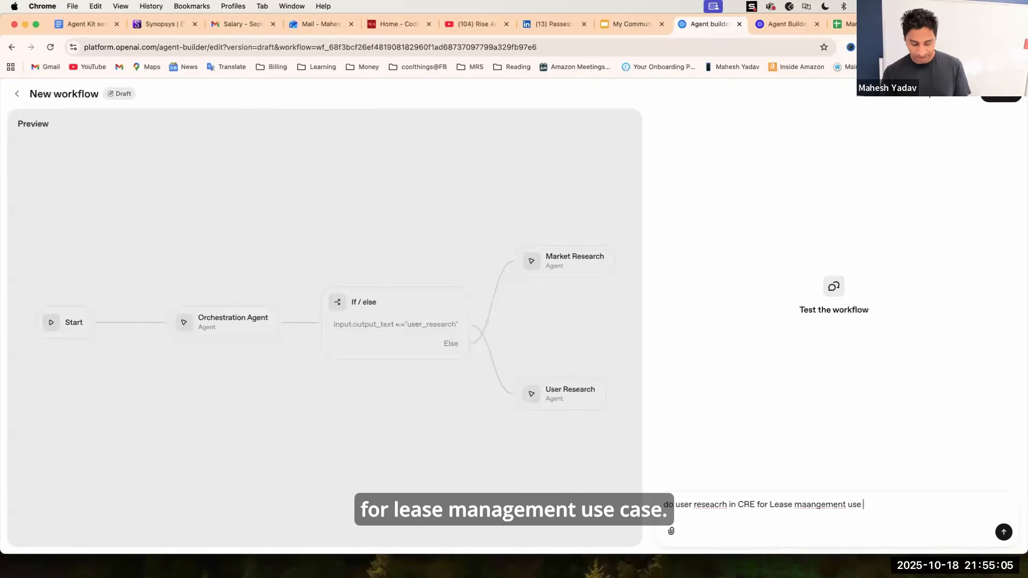
text(case)
key(Return)
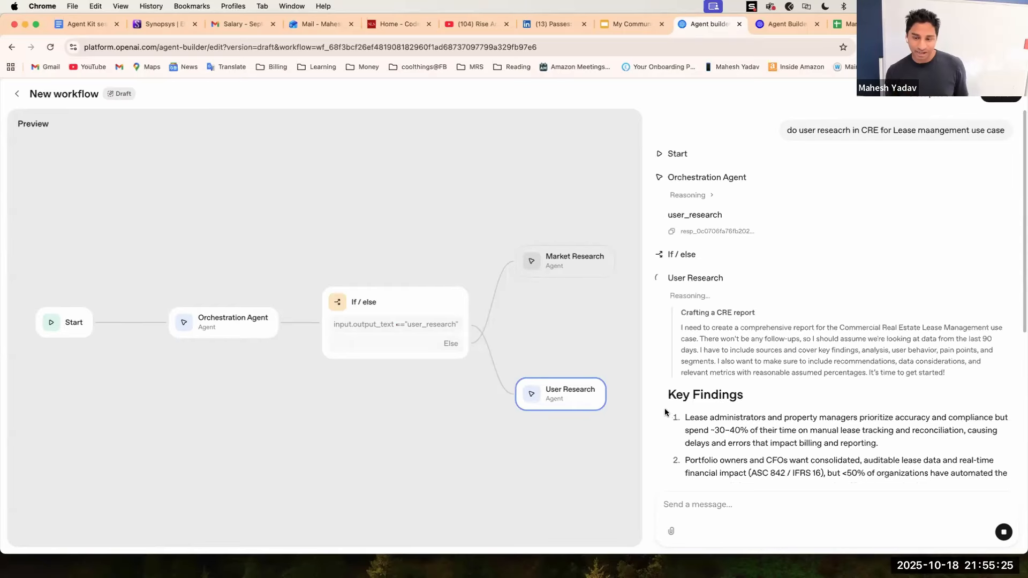
click(1004, 534)
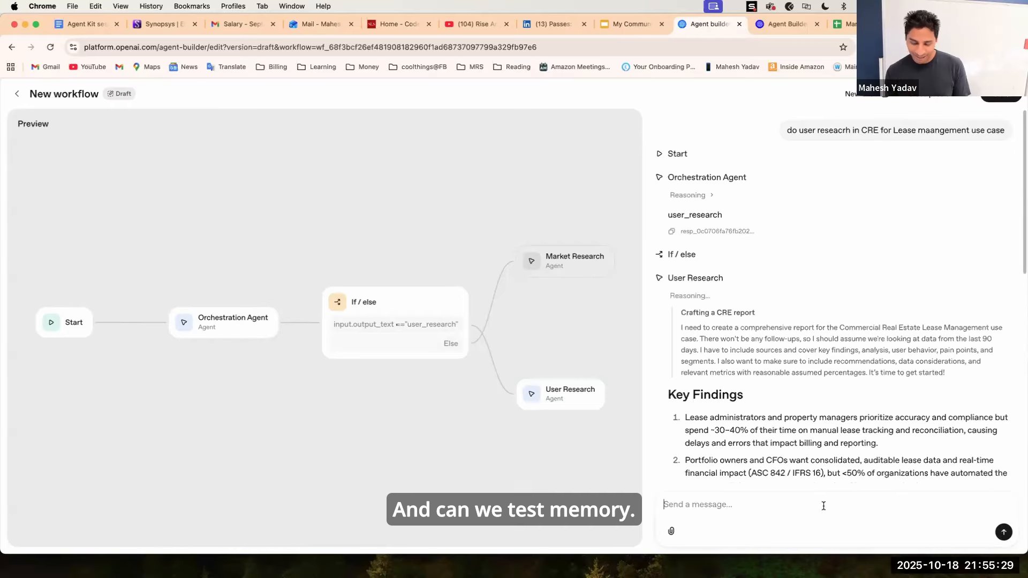
Step: Send the follow-up "for same use above do market research ?" in the same test conversation, reviewing the earlier query and answer before submitting
scroll(829, 378, down, 10)
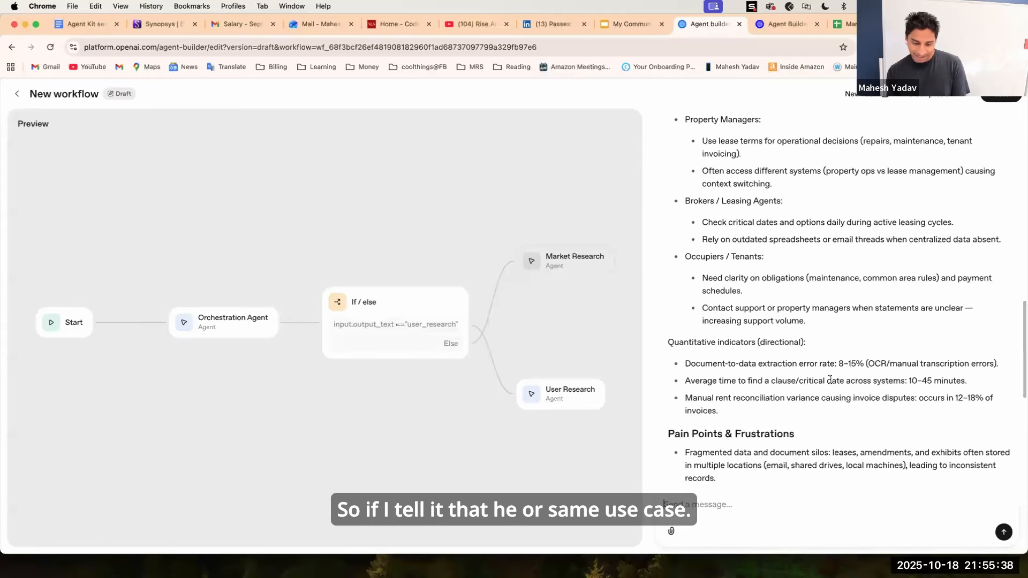
text(fo)
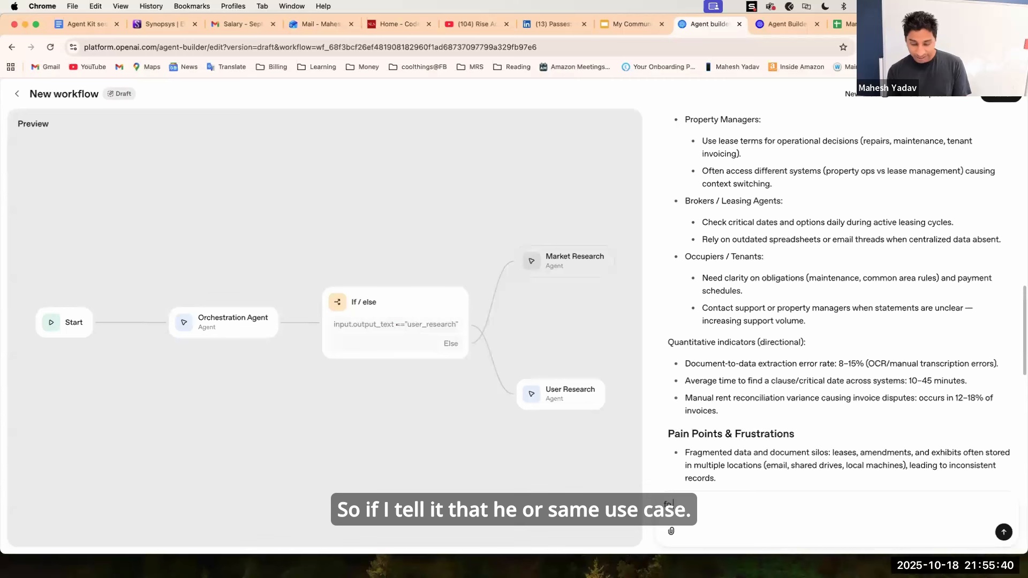
text(r same use ab)
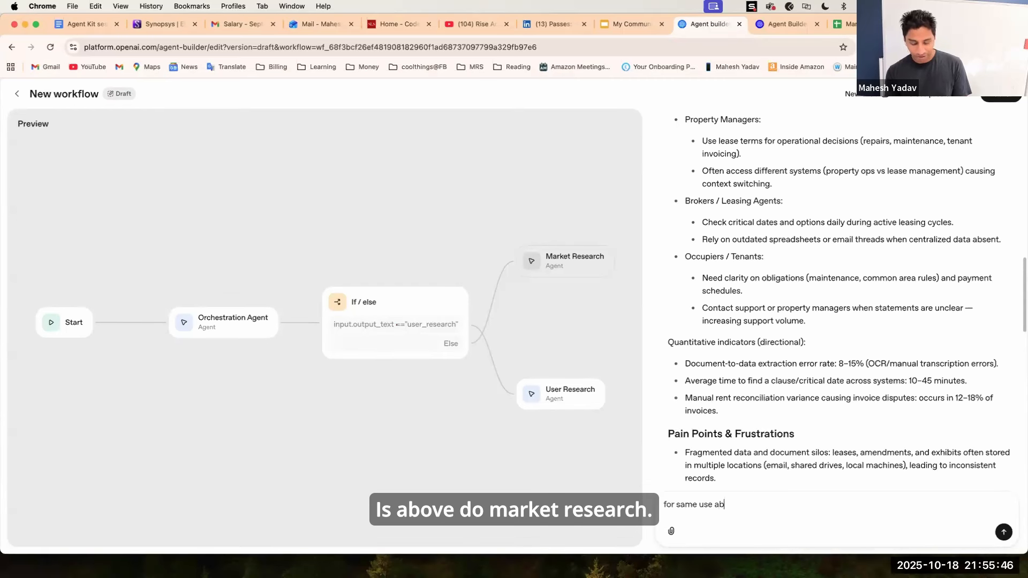
text(ove do mar)
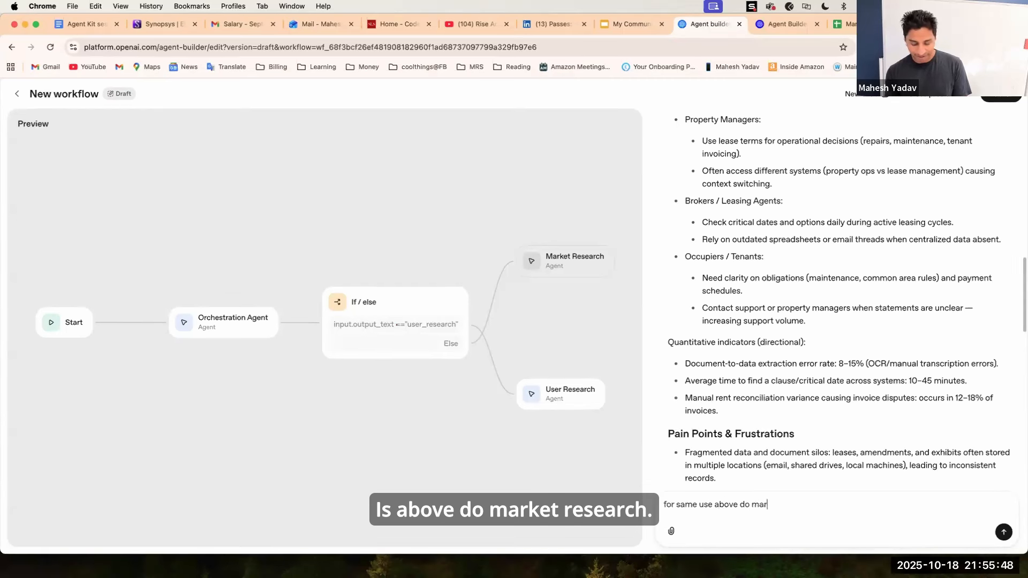
text(ket research)
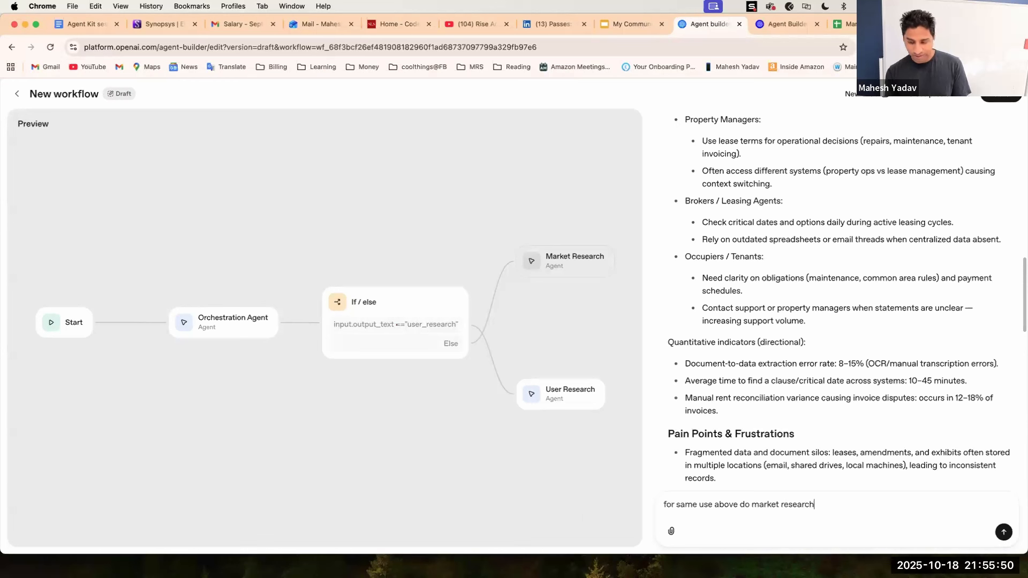
text( ?)
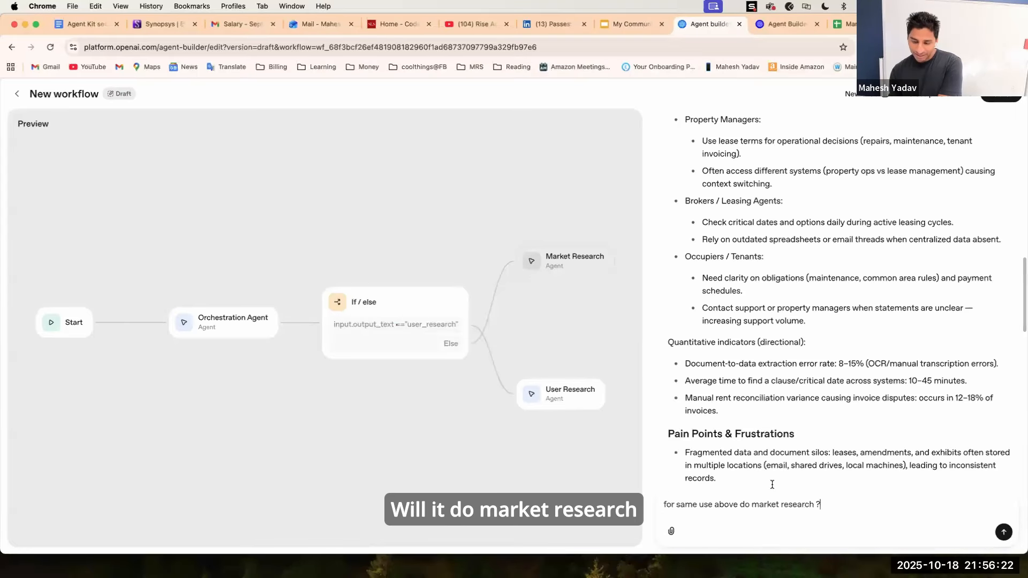
scroll(798, 239, up, 15)
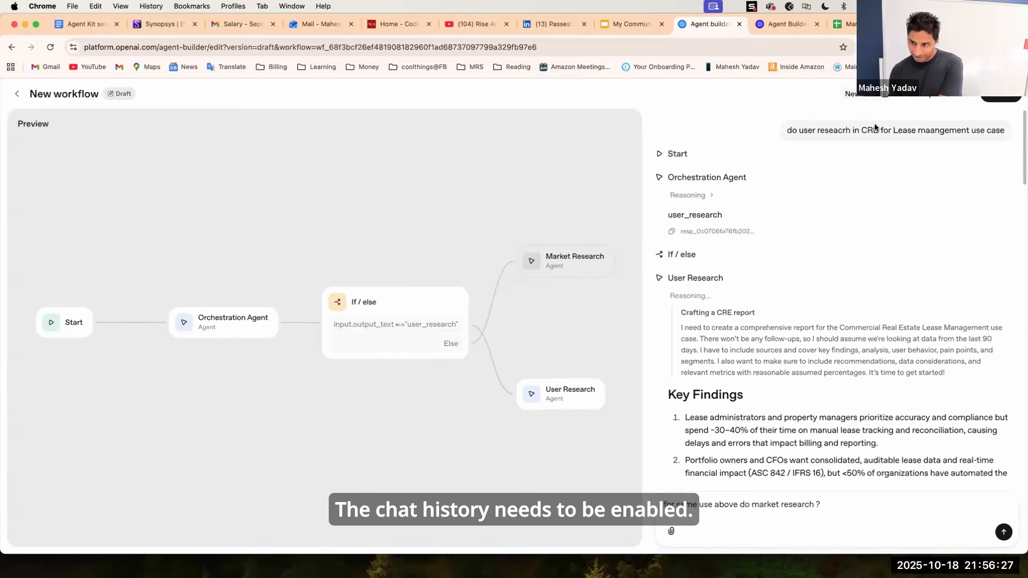
drag(862, 131, 976, 130)
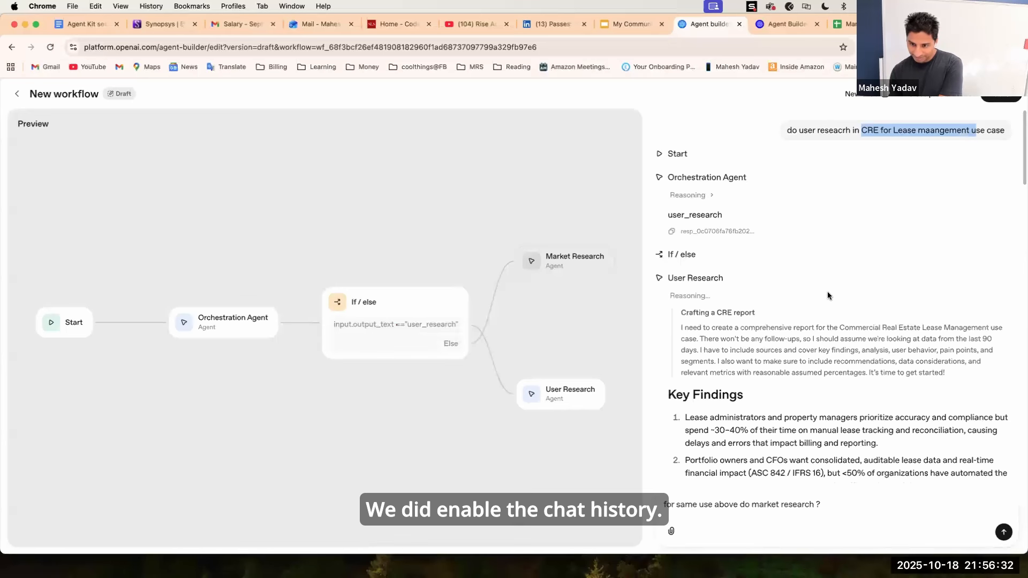
scroll(827, 292, down, 15)
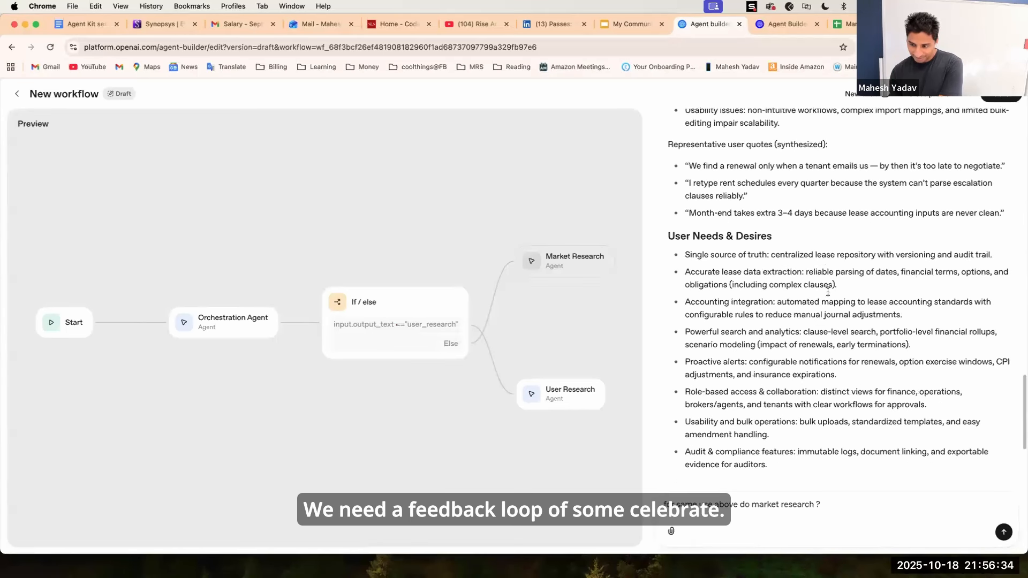
scroll(828, 291, down, 3)
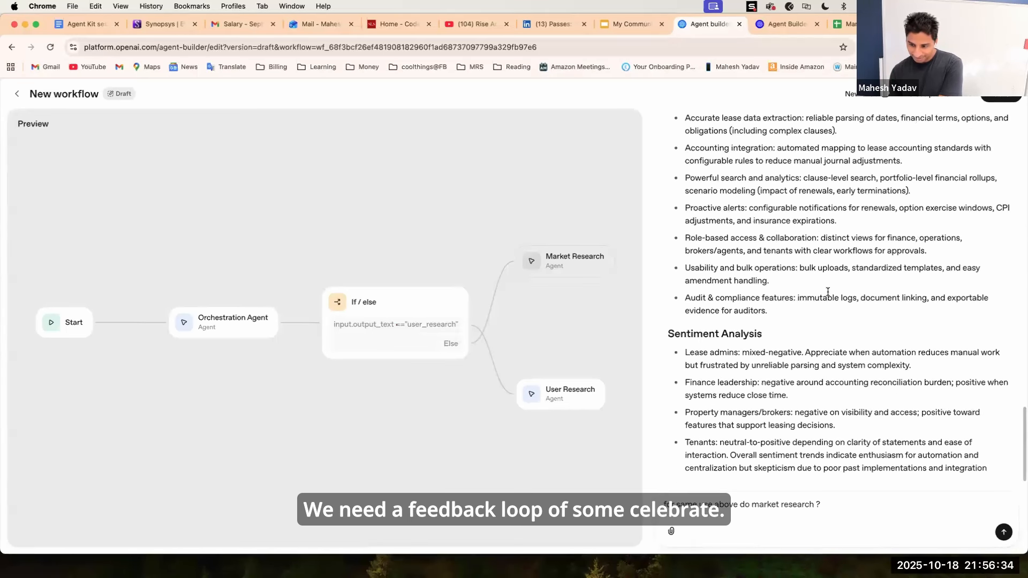
click(1004, 533)
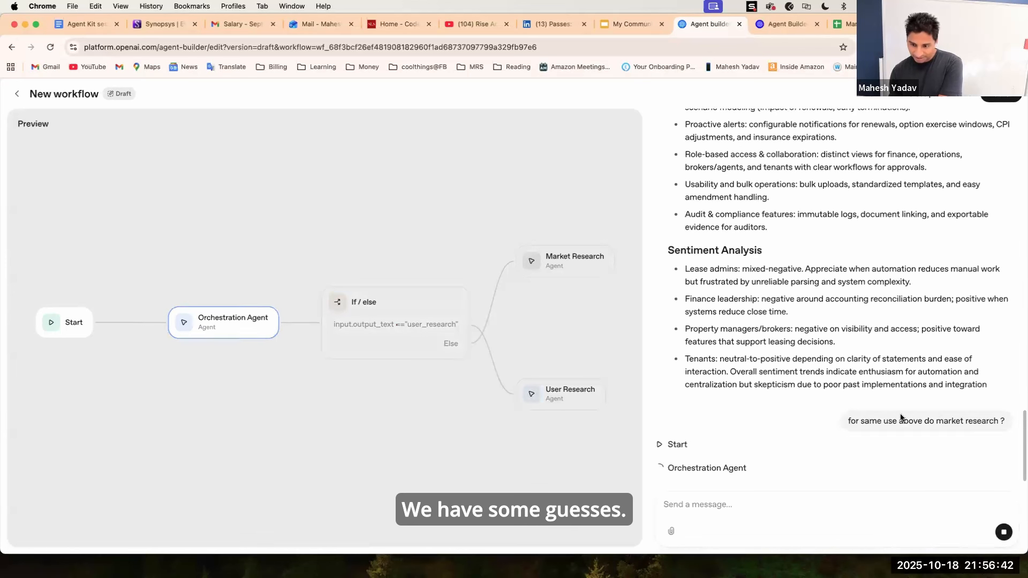
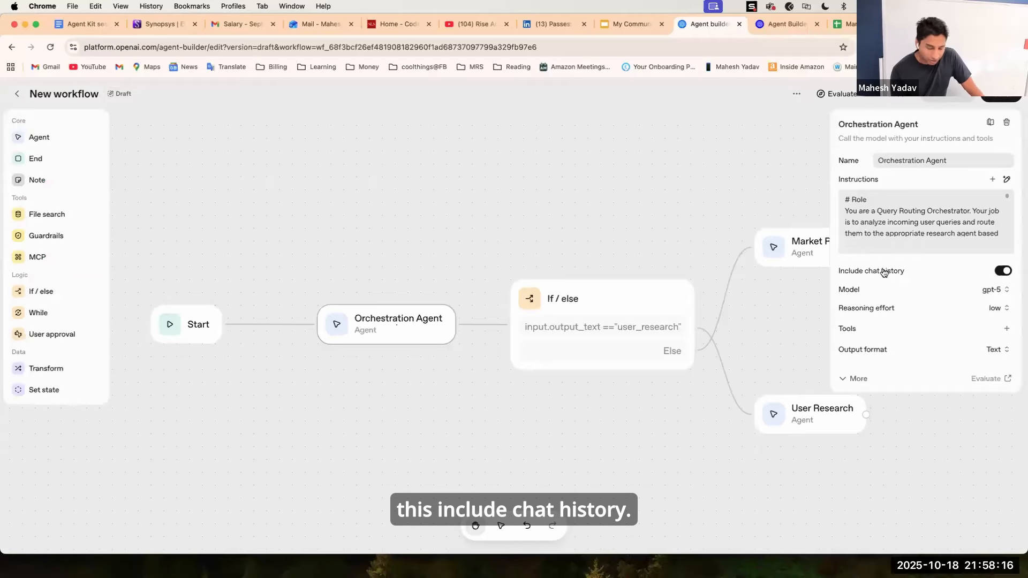
Step: Move the User Research and Market Research agents closer to each other and to the If / else node
mouse_move(883, 273)
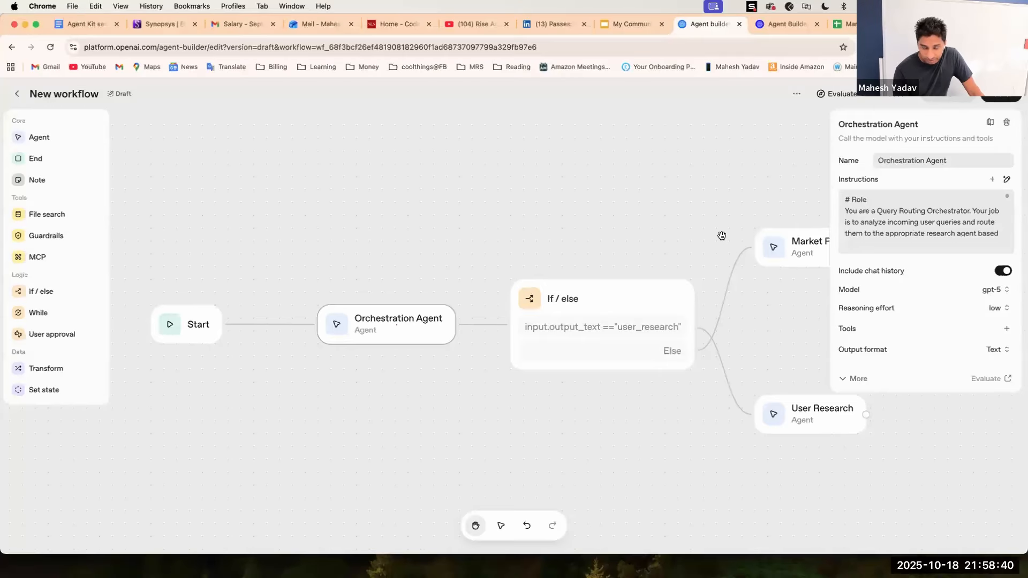
click(775, 188)
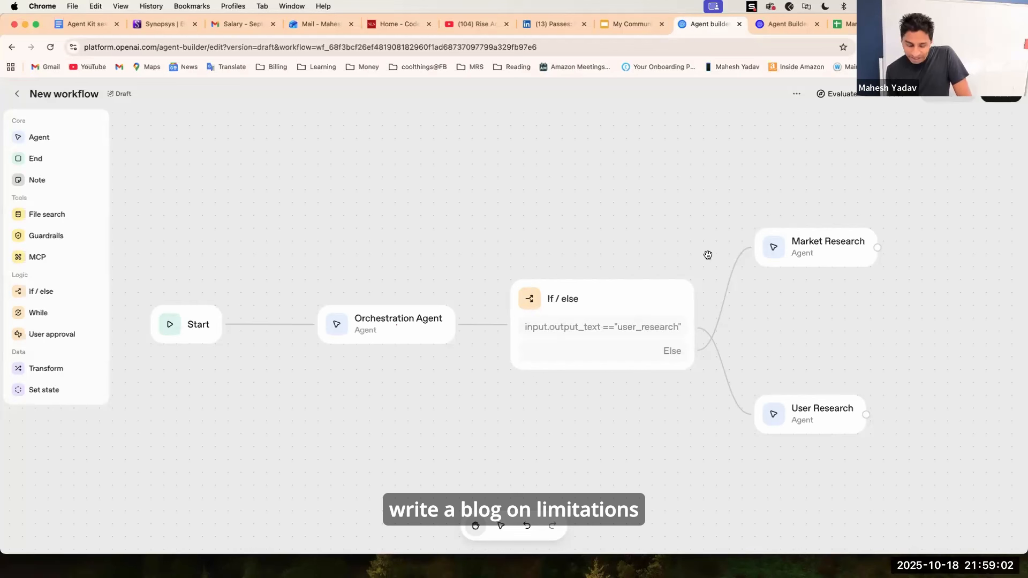
click(796, 258)
click(792, 407)
drag(791, 407, 777, 383)
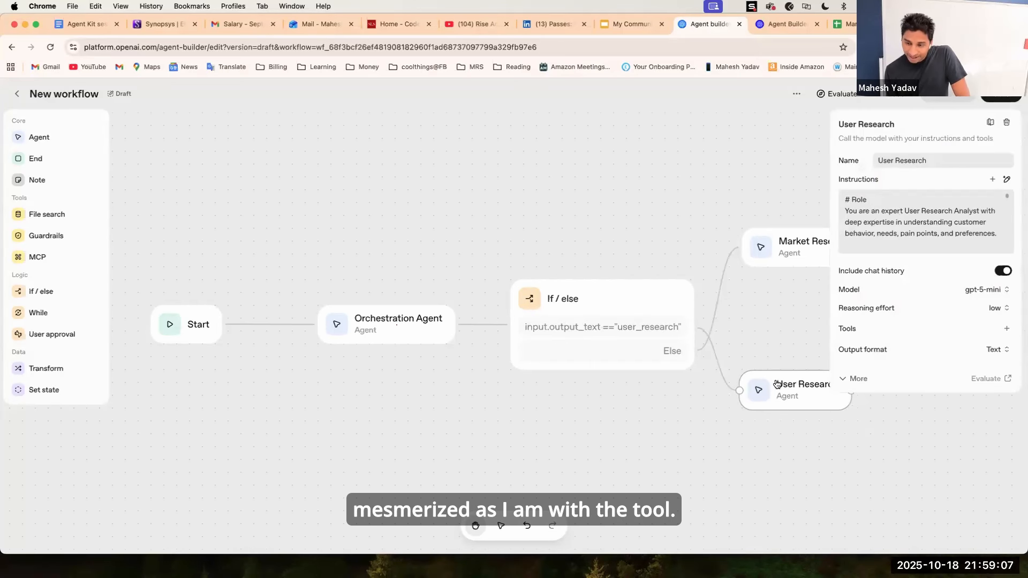
drag(793, 247, 794, 263)
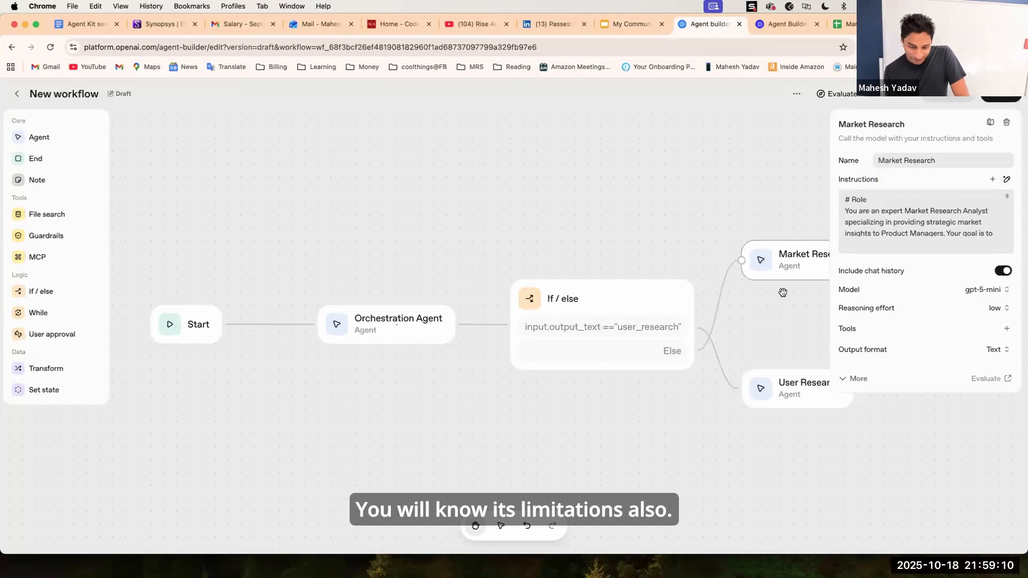
click(684, 247)
scroll(777, 330, down, 5)
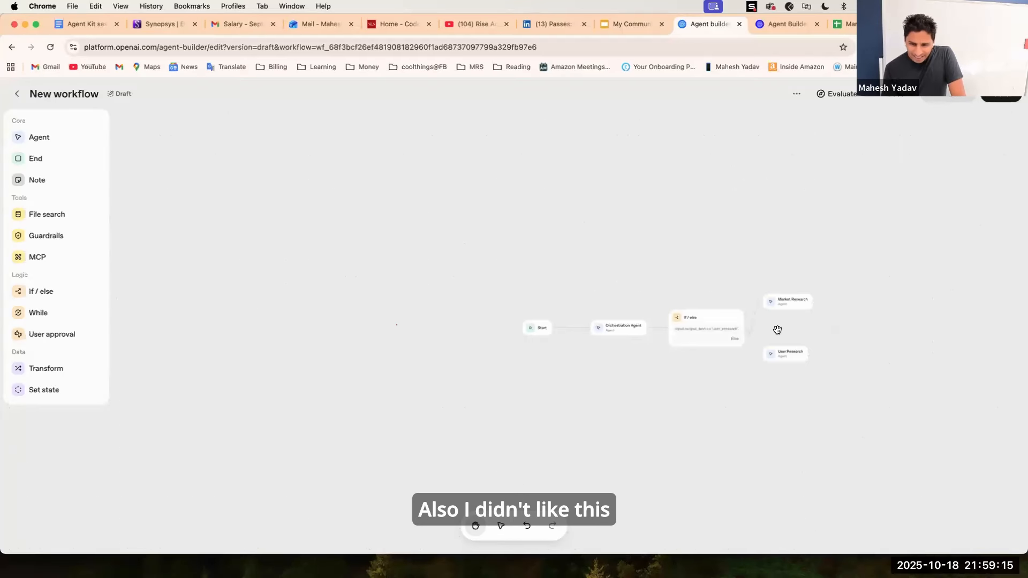
scroll(777, 330, up, 5)
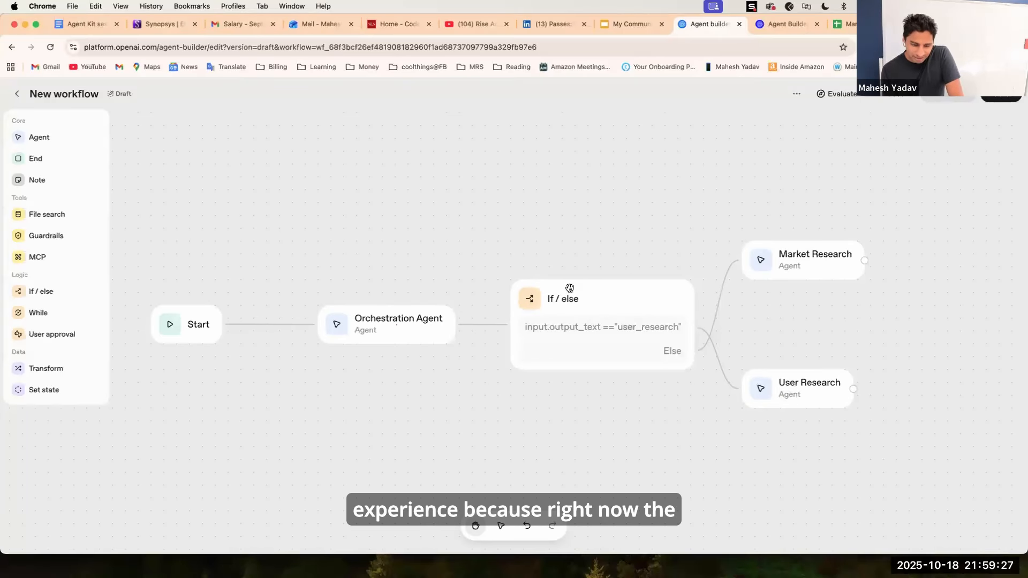
click(637, 326)
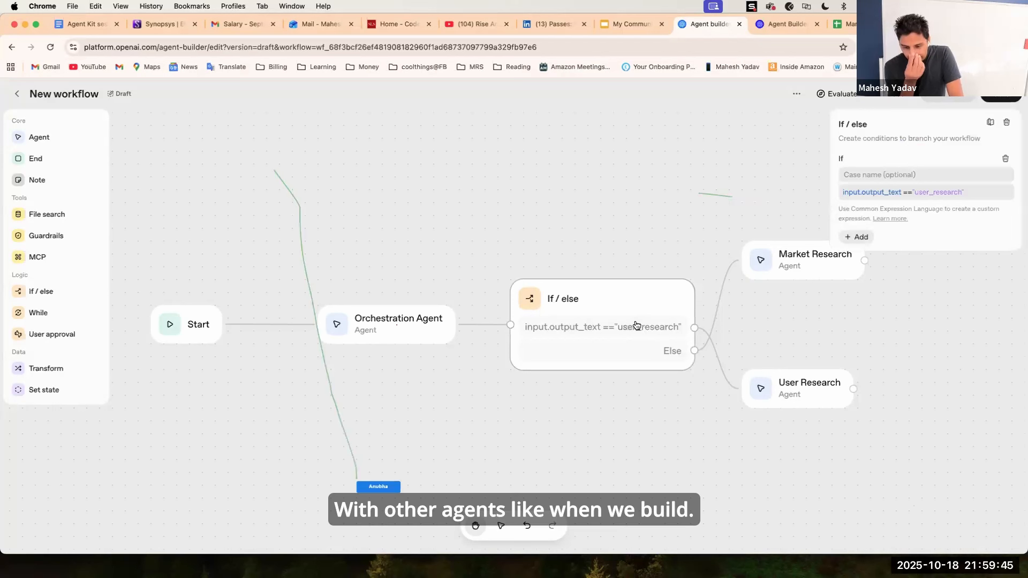
Step: Add a Set state node beyond the two research agents, at a height between them
drag(659, 227, 602, 207)
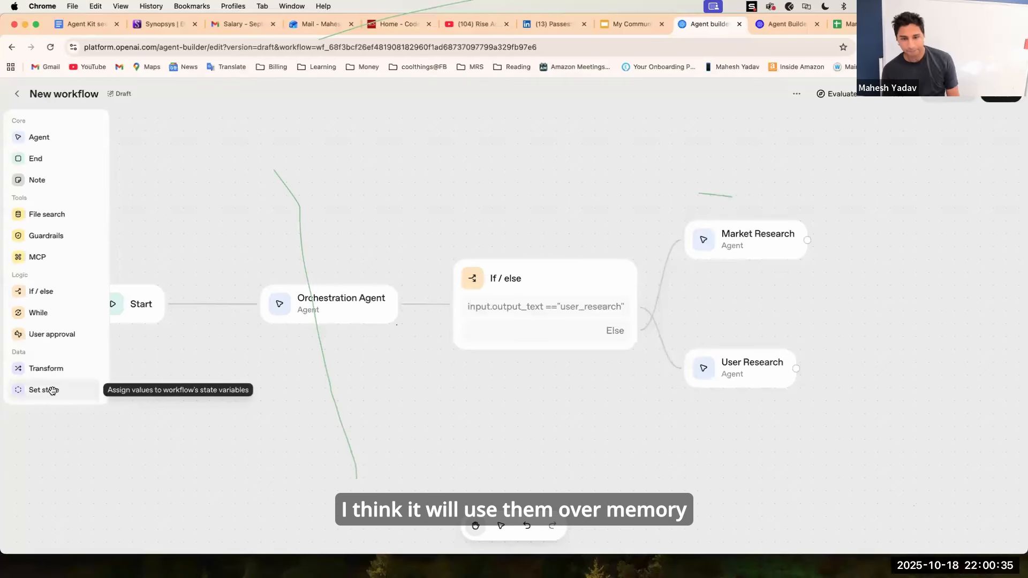
drag(53, 390, 905, 298)
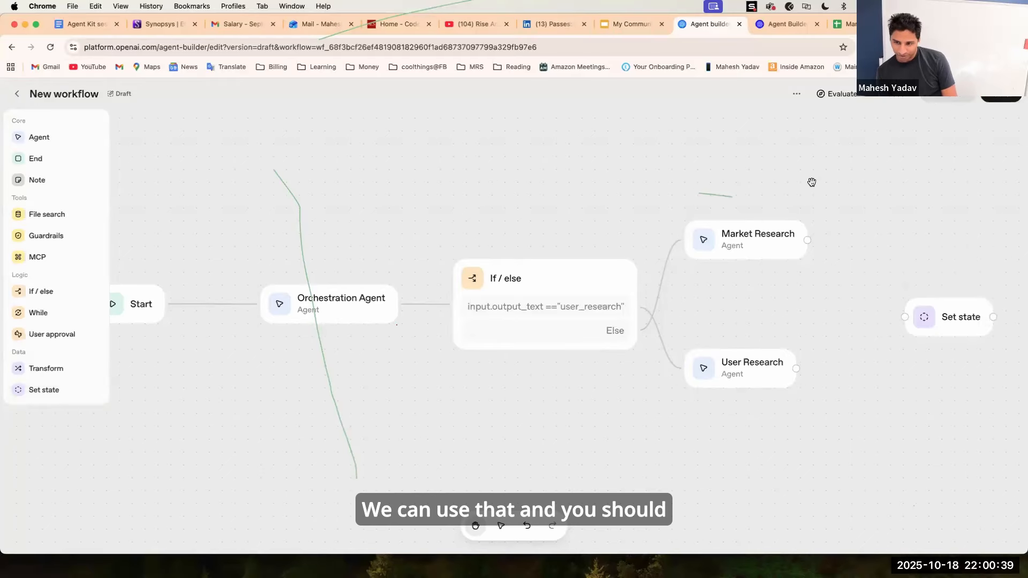
drag(707, 184, 550, 175)
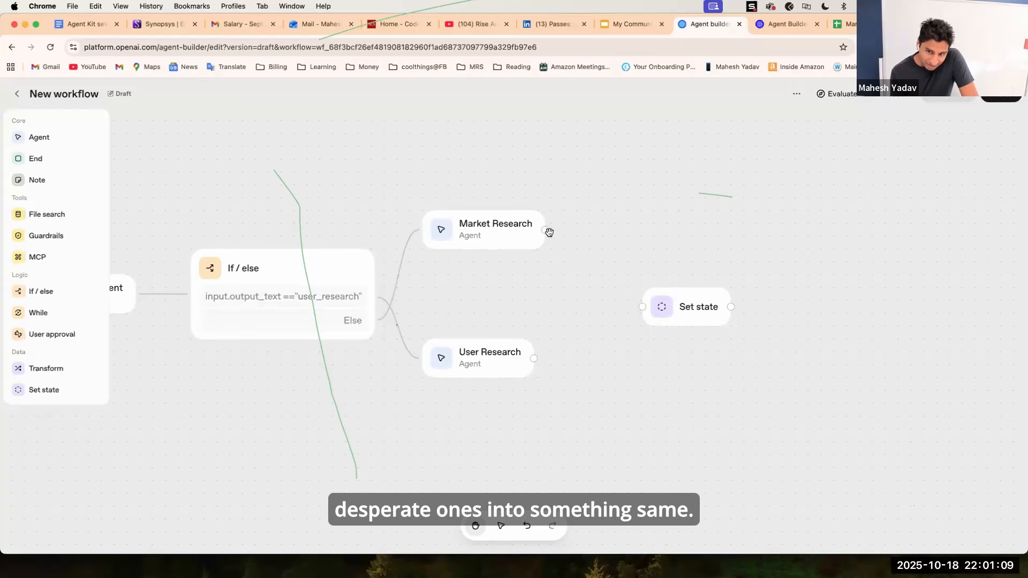
Step: Connect the outputs of the Market Research and User Research agents to the Set state node
drag(552, 249, 592, 303)
scroll(531, 207, down, 3)
scroll(531, 208, right, 2)
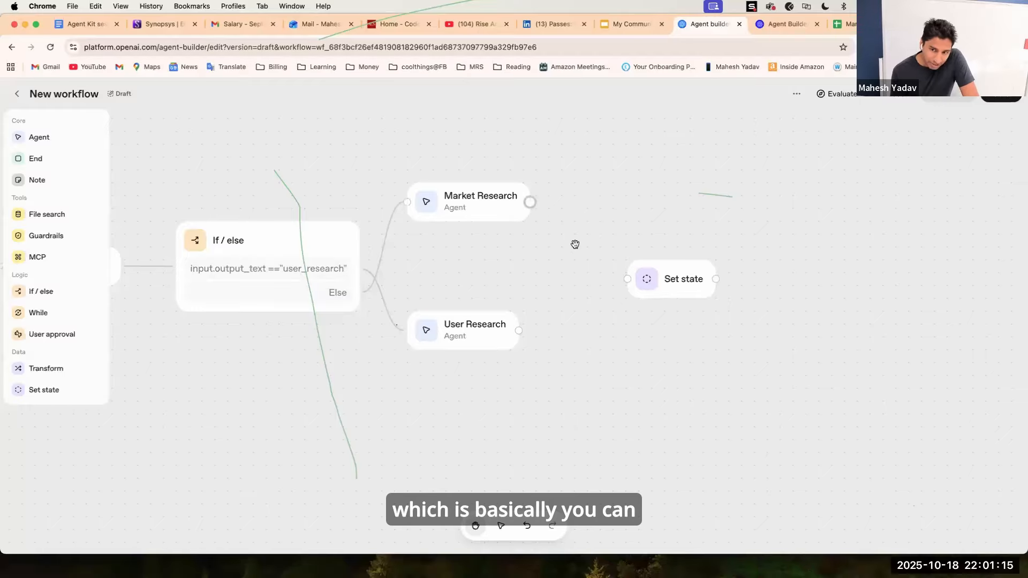
click(529, 209)
scroll(564, 227, up, 3)
scroll(564, 227, left, 3)
drag(601, 273, 518, 192)
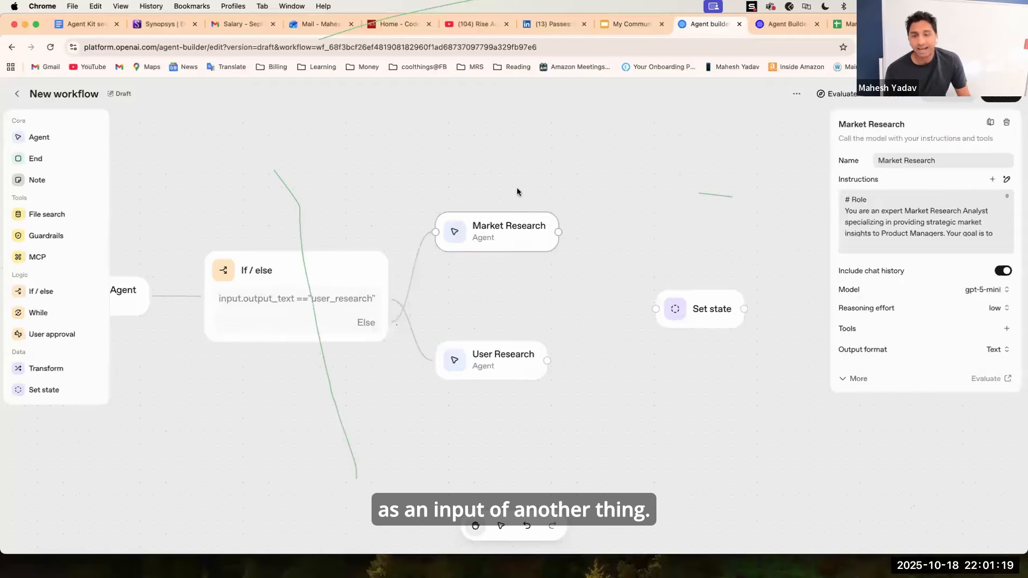
click(534, 205)
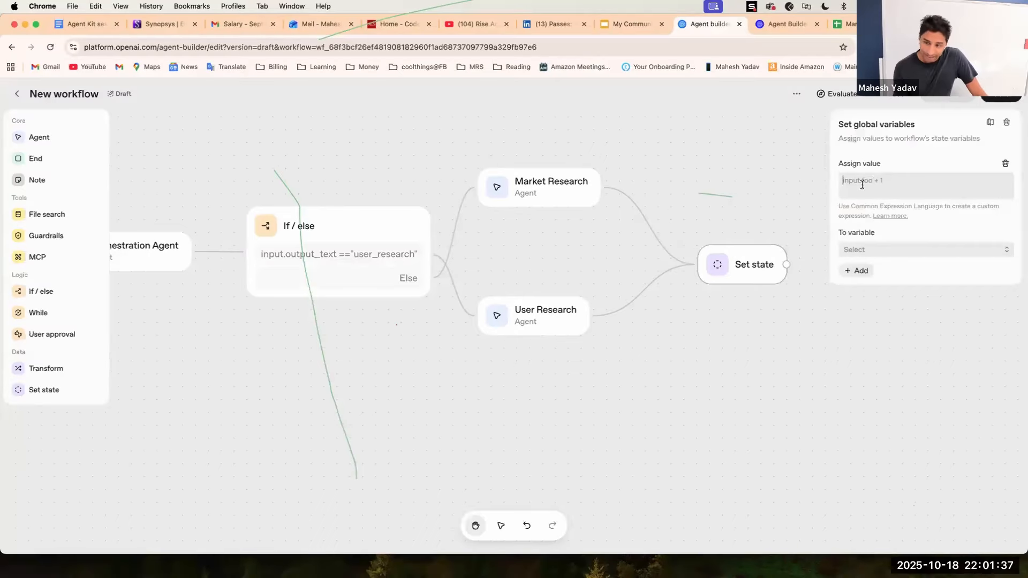
click(865, 187)
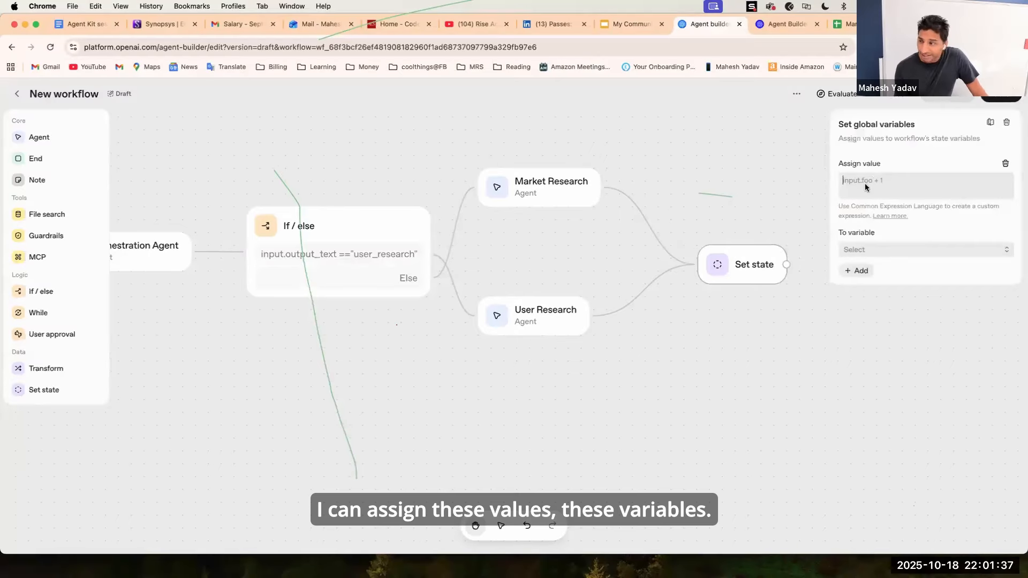
click(891, 251)
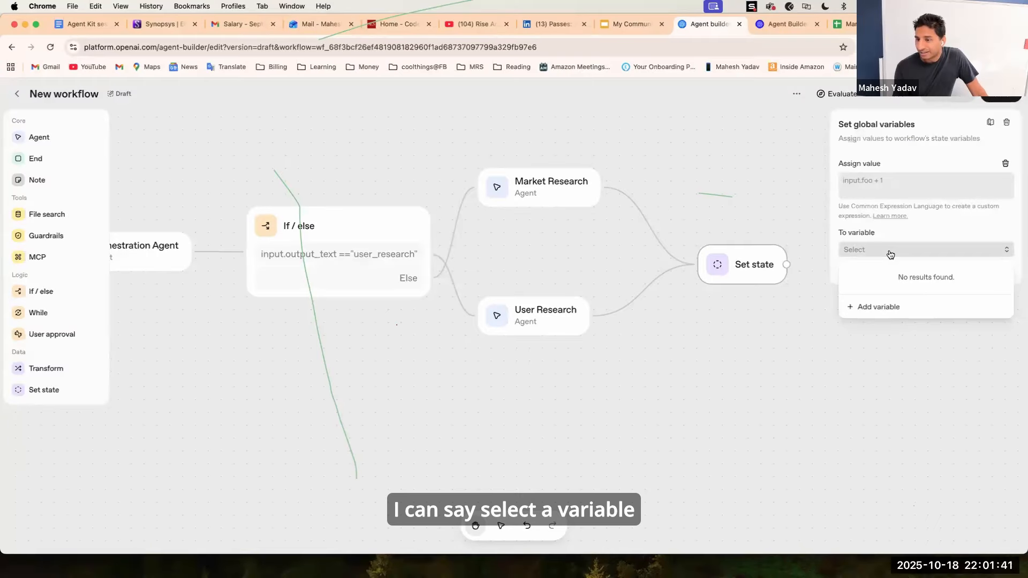
click(890, 254)
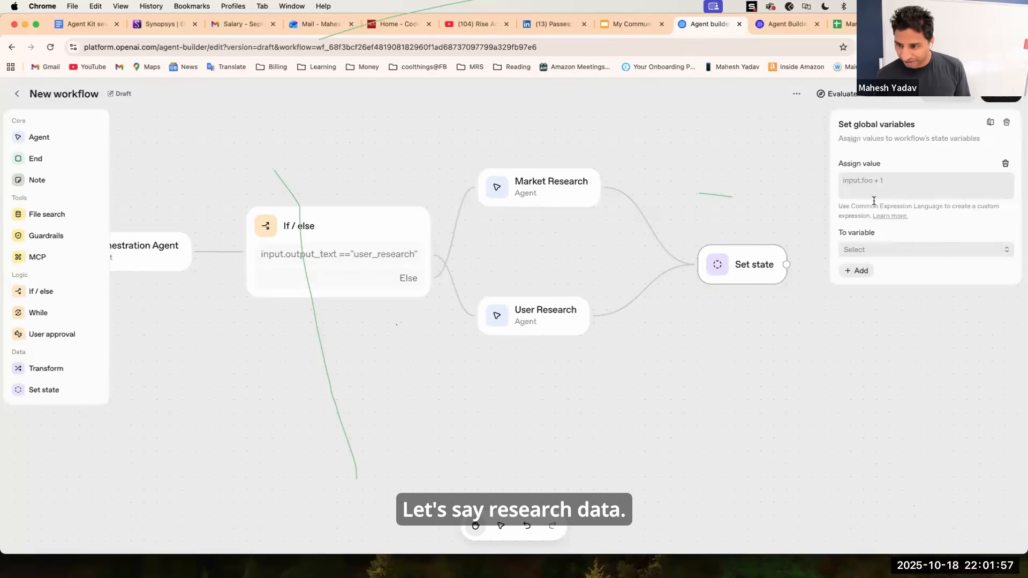
text(resea)
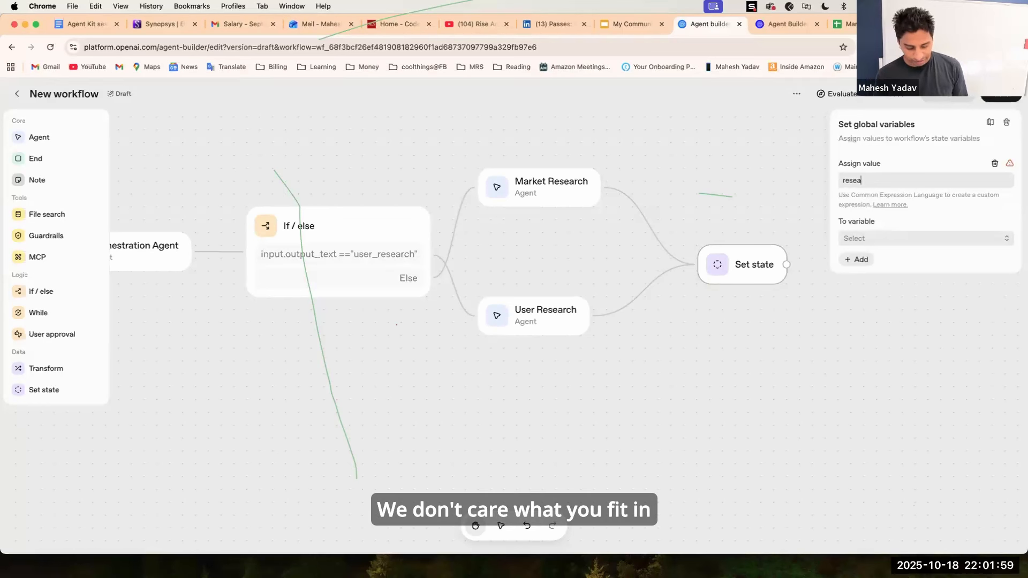
text(rch_data)
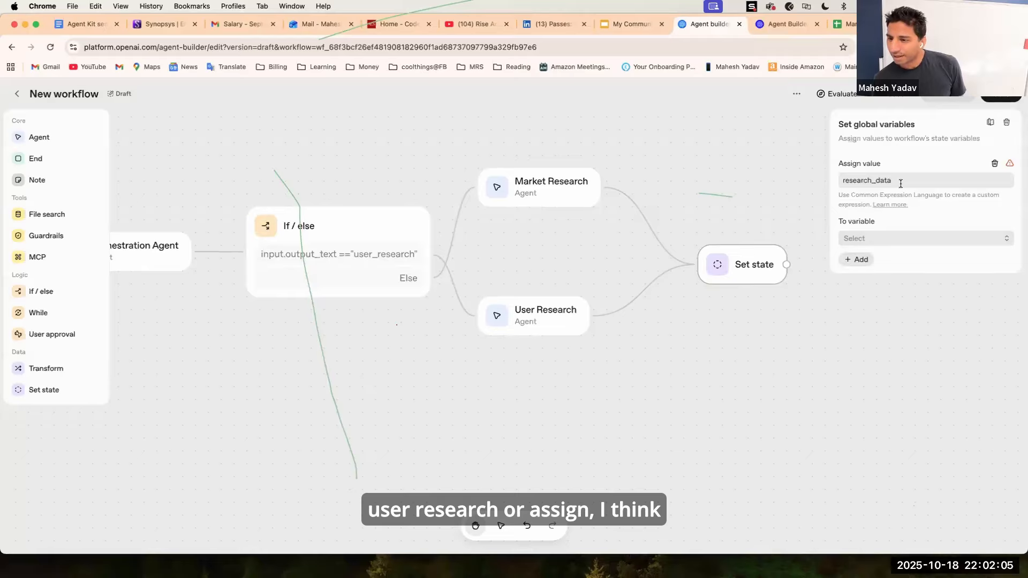
click(865, 241)
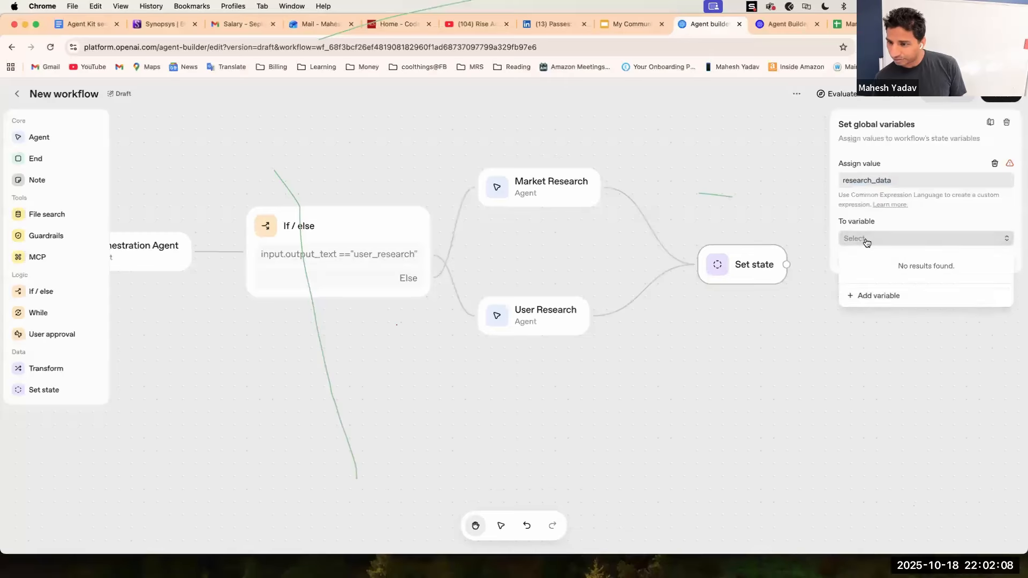
click(861, 294)
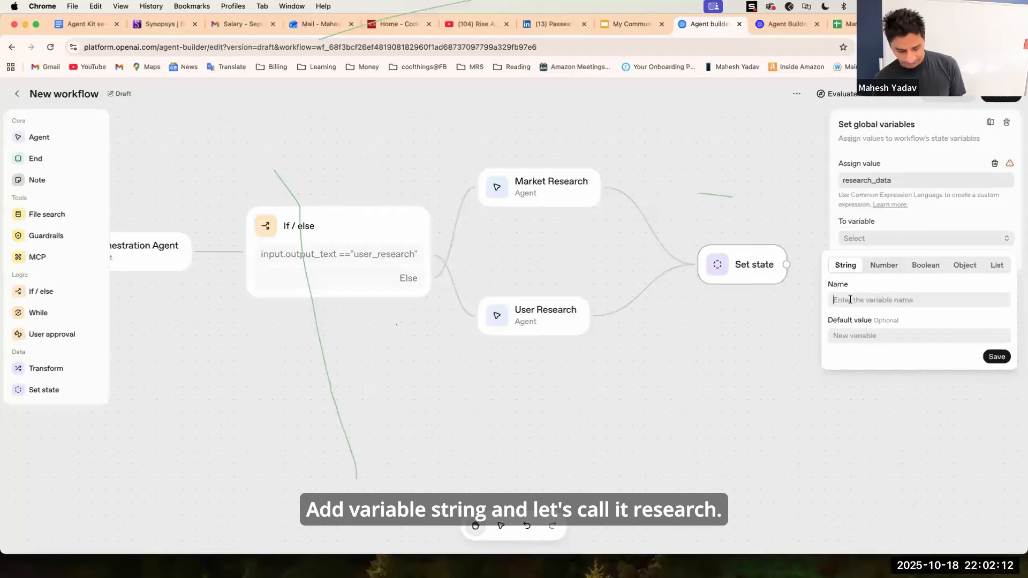
key(super+v)
key(Escape)
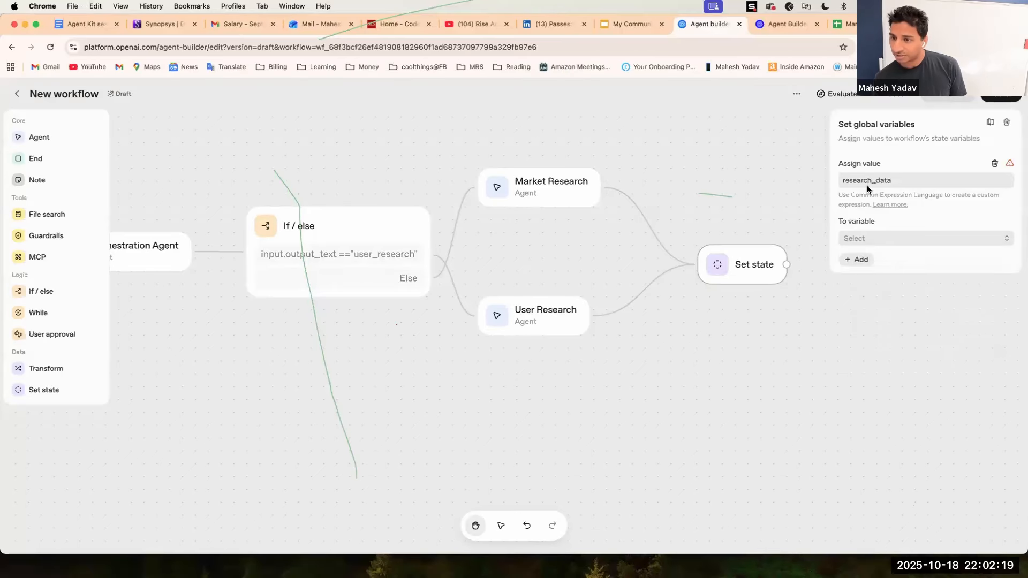
Step: Replace the Set state node's assigned value with input.output_text and assign it to a new string variable named research_data
double_click(869, 180)
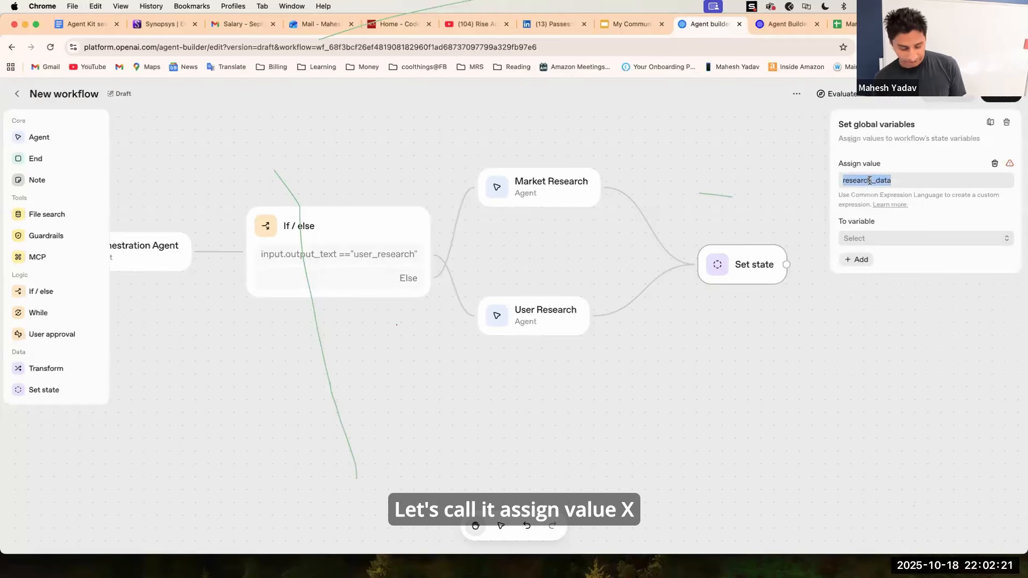
key(BackSpace)
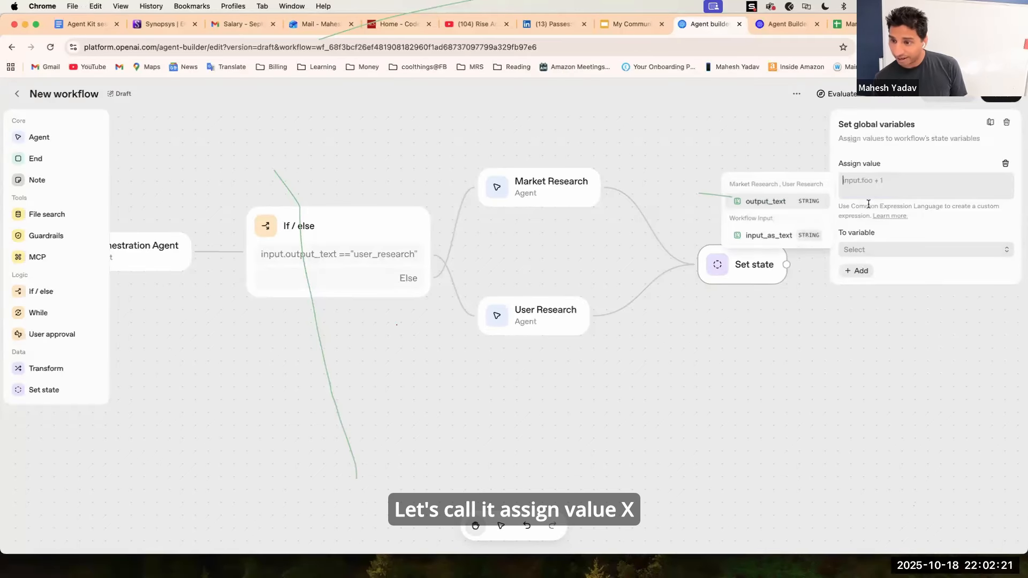
click(802, 204)
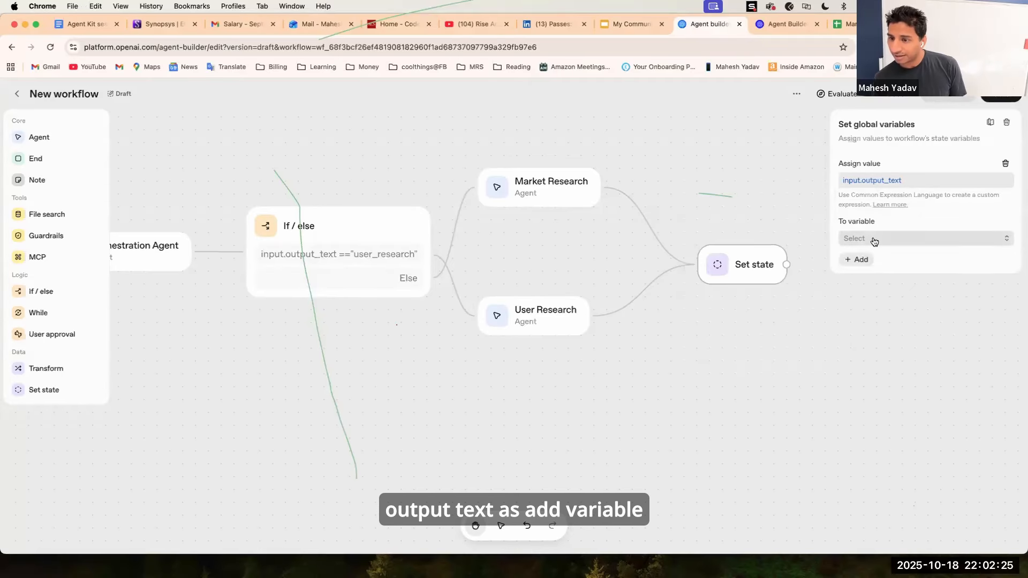
click(874, 241)
click(878, 295)
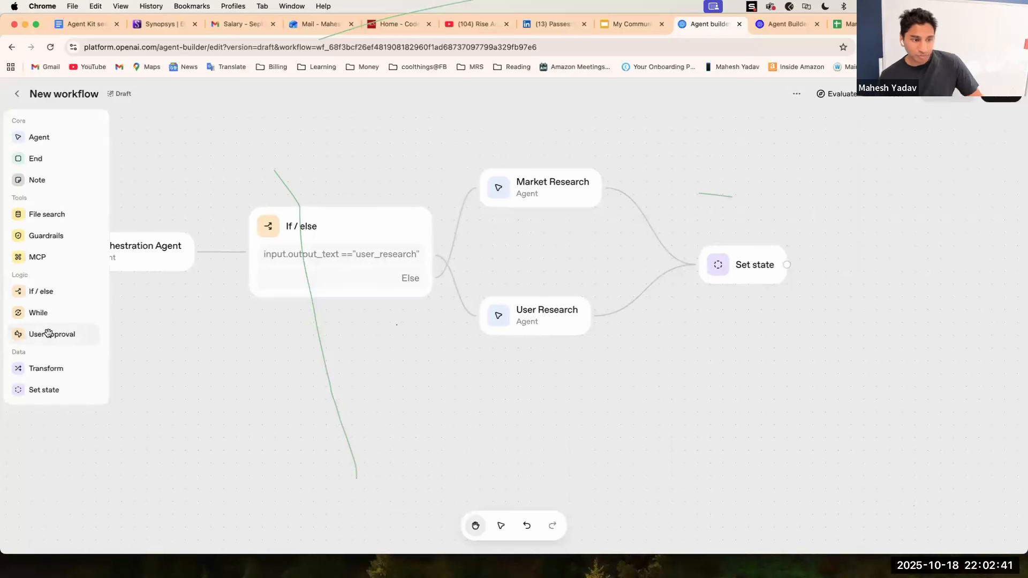
Step: Add a User approval node beyond Set state and connect the Set state output to it
drag(46, 331, 915, 268)
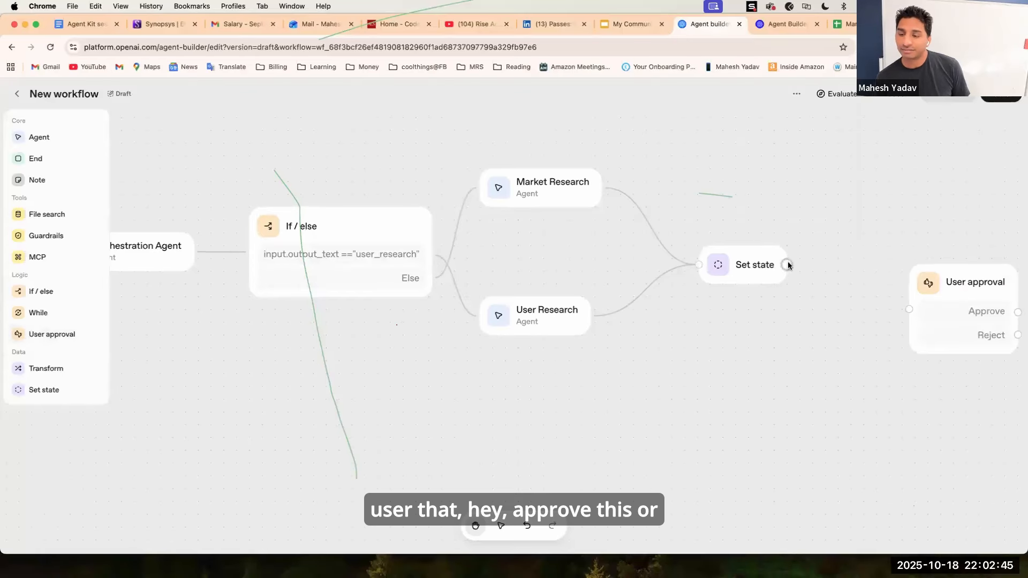
drag(787, 265, 871, 253)
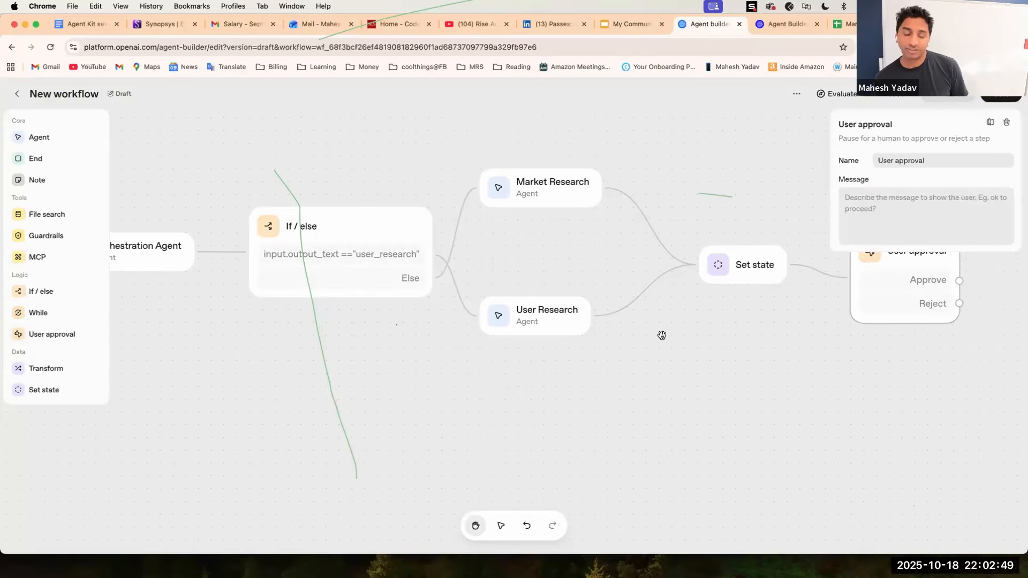
Step: Add an Agent node beyond User approval and connect the Approve output to it
drag(700, 405, 409, 406)
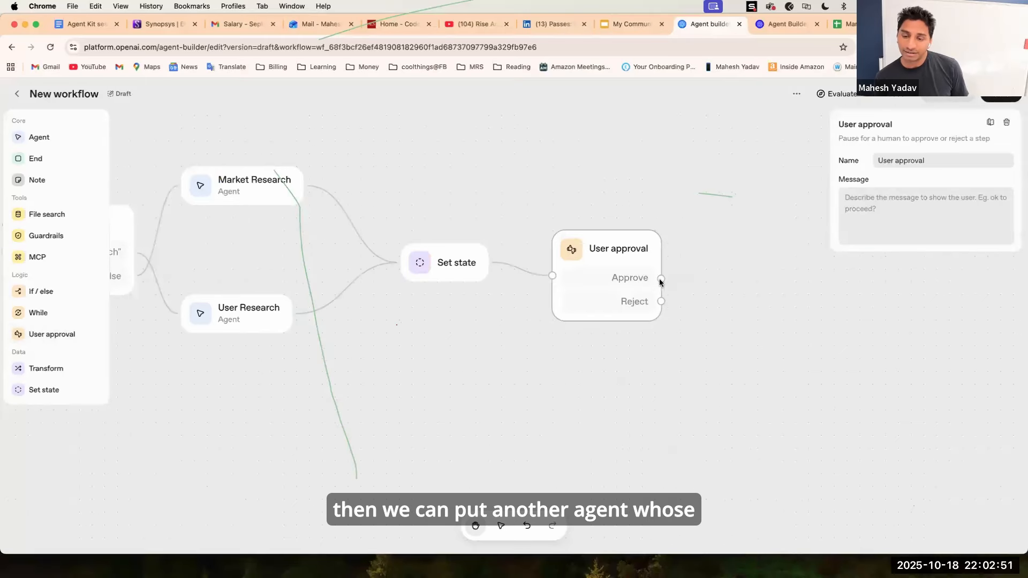
drag(661, 279, 723, 224)
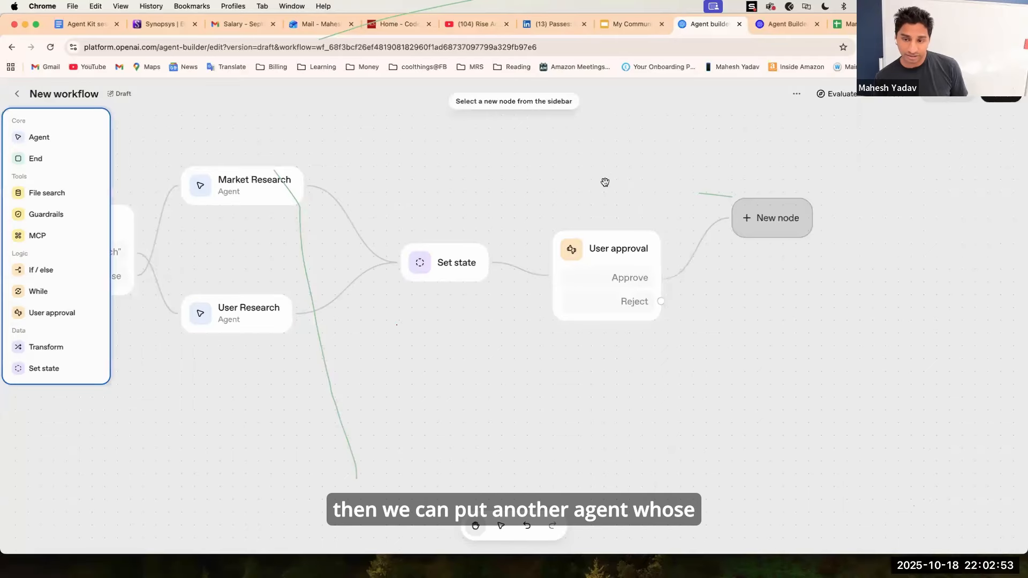
click(782, 211)
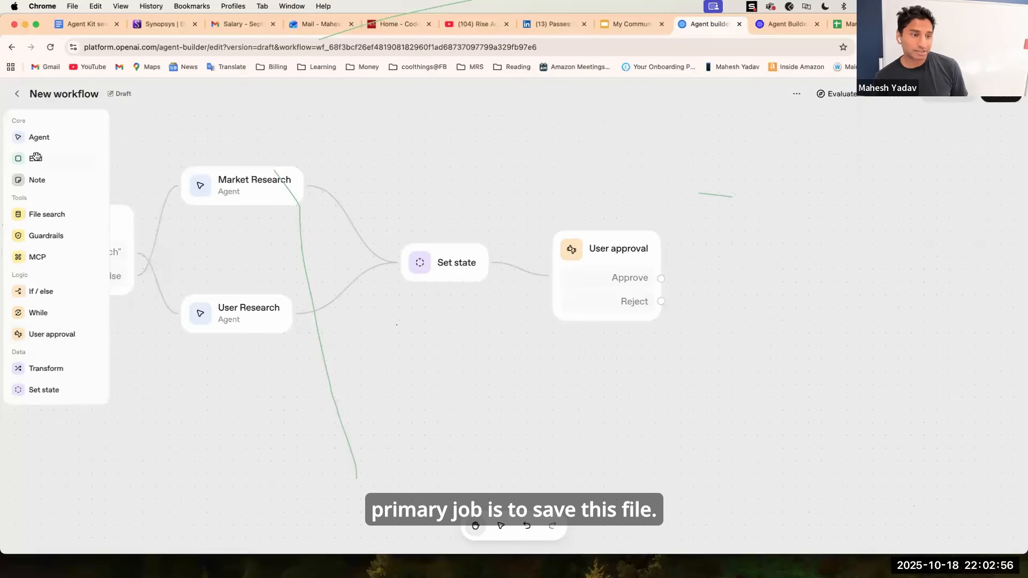
drag(64, 136, 784, 215)
Step: Add an End node below the new Agent node and connect the User approval's Reject output to it
drag(660, 300, 770, 336)
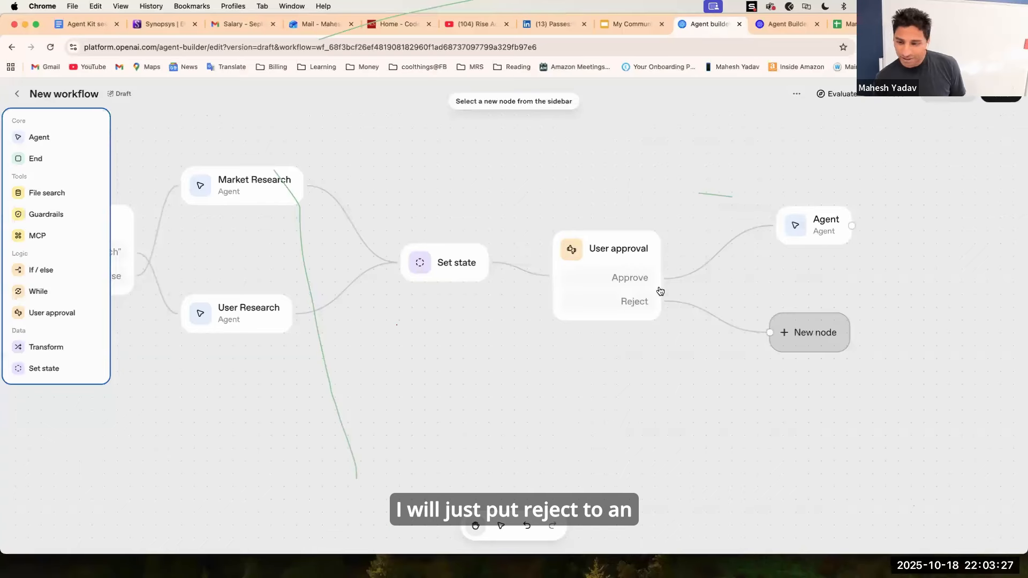
click(805, 320)
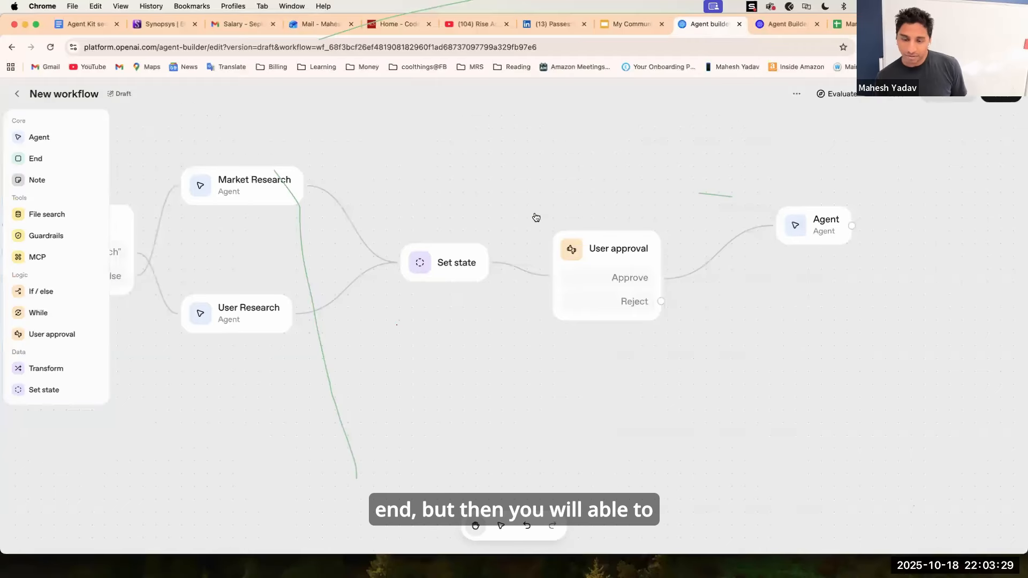
drag(31, 162, 779, 341)
drag(662, 301, 773, 342)
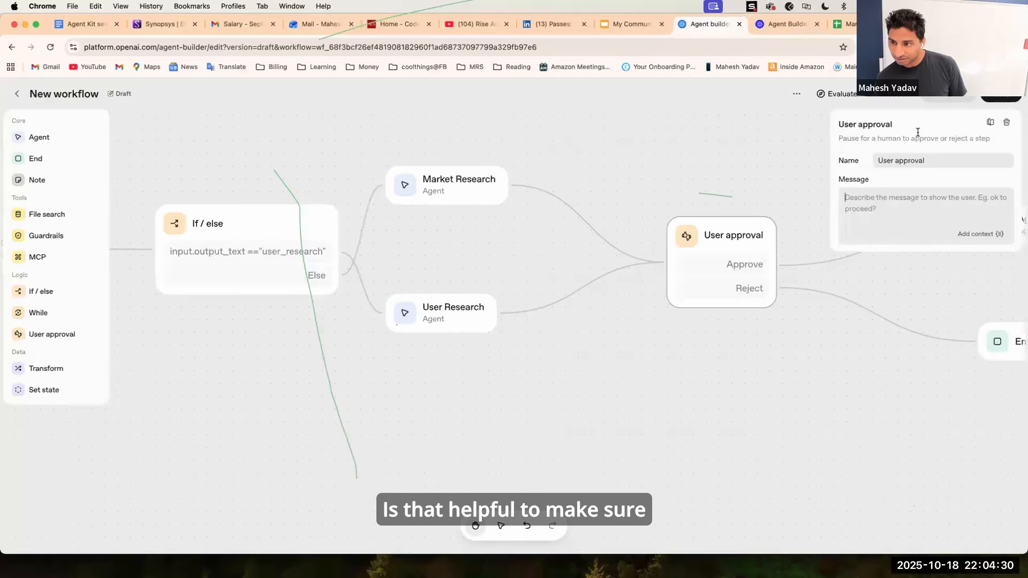
Step: Move the Agent and End nodes closer to the User approval node
click(819, 175)
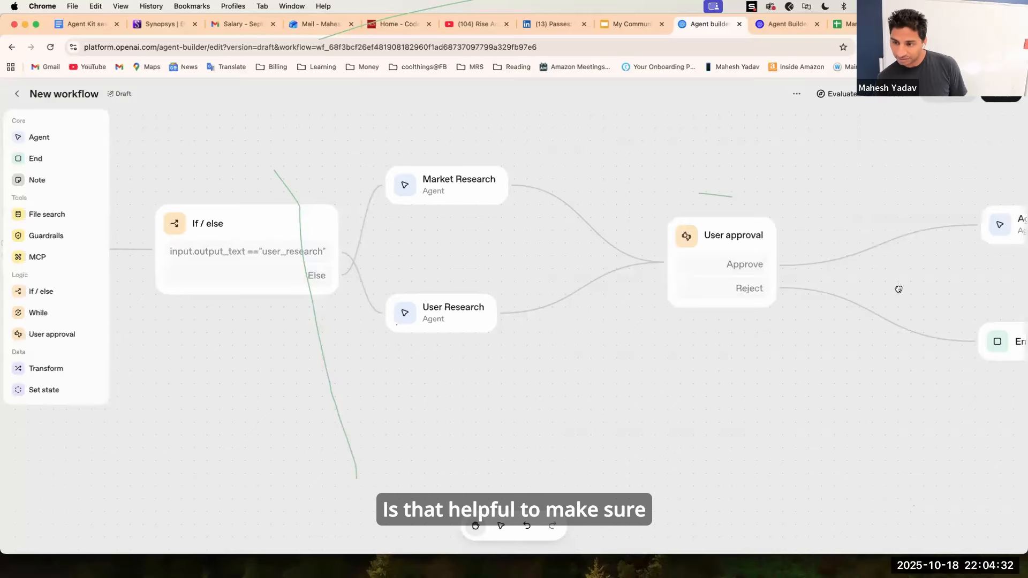
drag(898, 289, 773, 291)
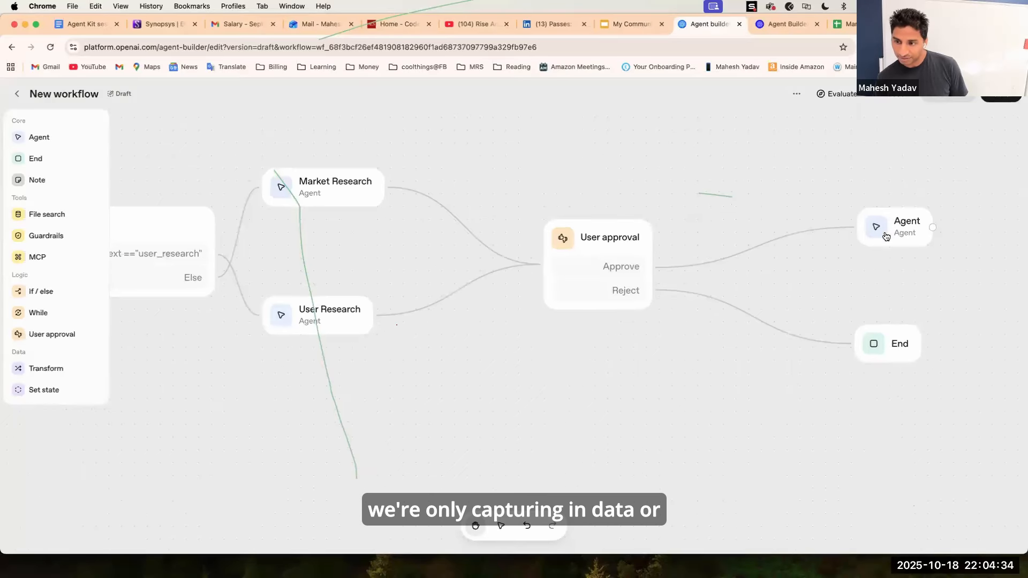
click(886, 236)
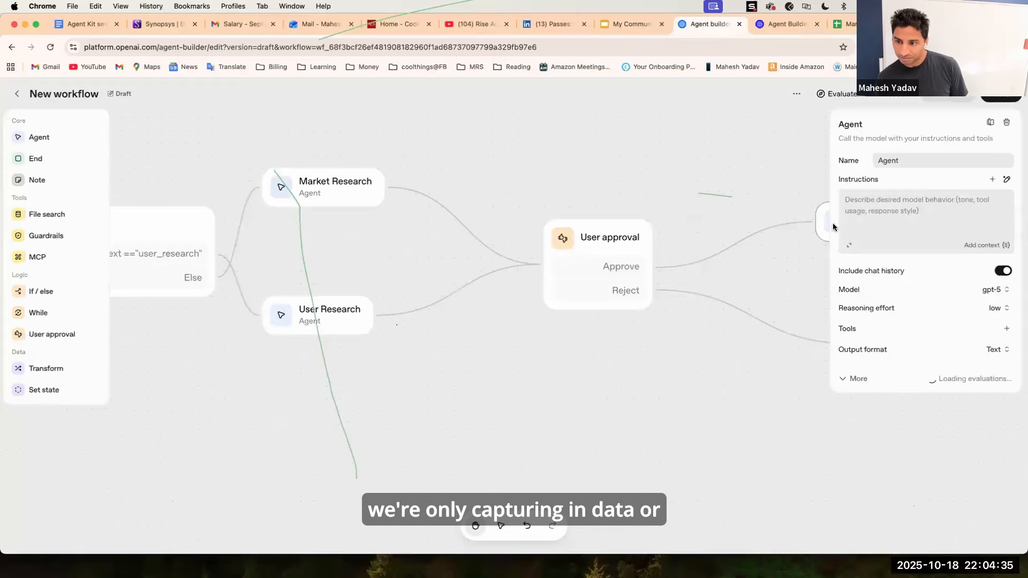
click(803, 311)
click(835, 349)
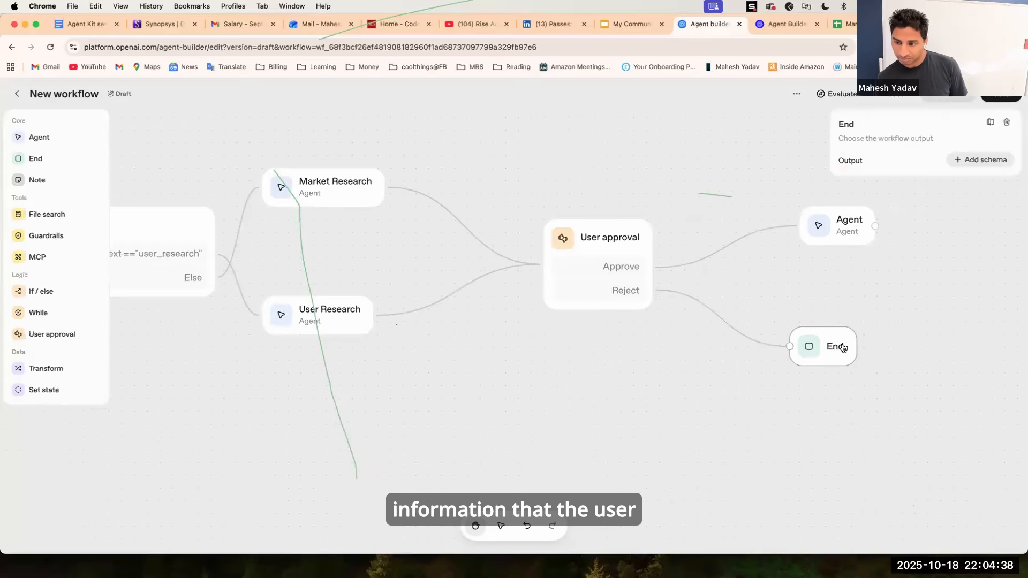
drag(843, 348, 865, 343)
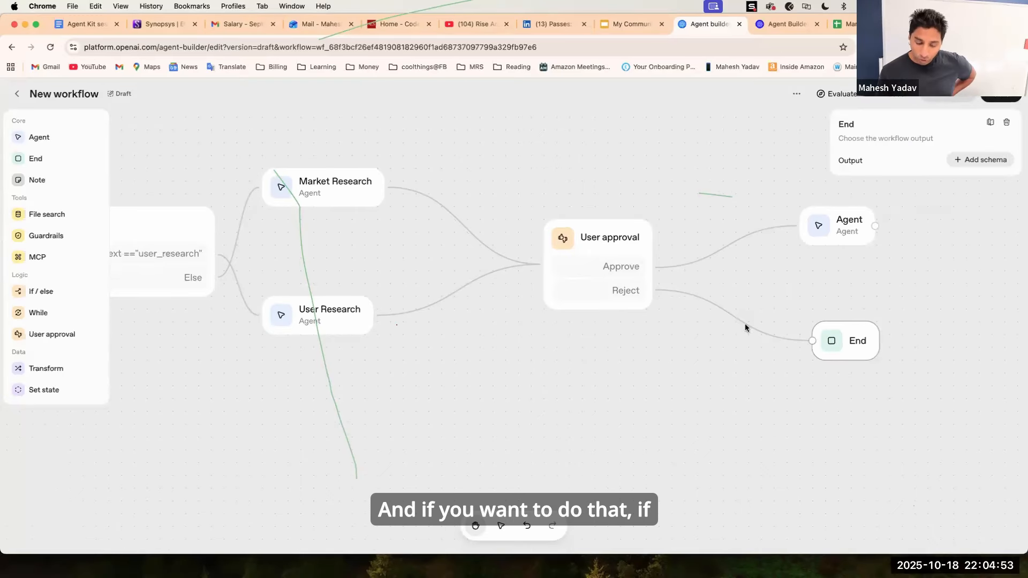
Step: Undo the recent node moves and the removal of the Set state node, and check that node's variable assignment
click(612, 240)
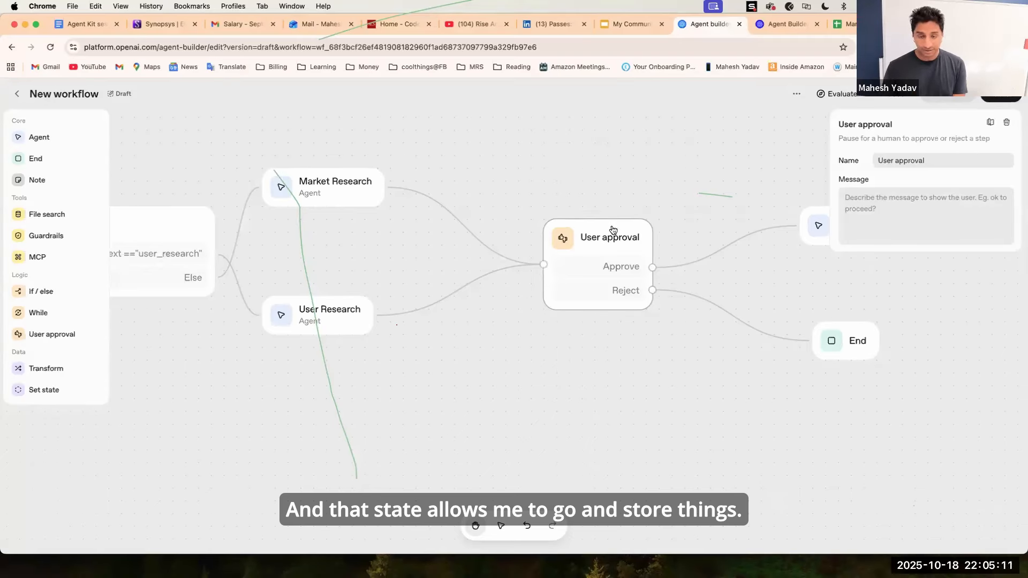
key(super+z)
key(super+z)
key(super+z)
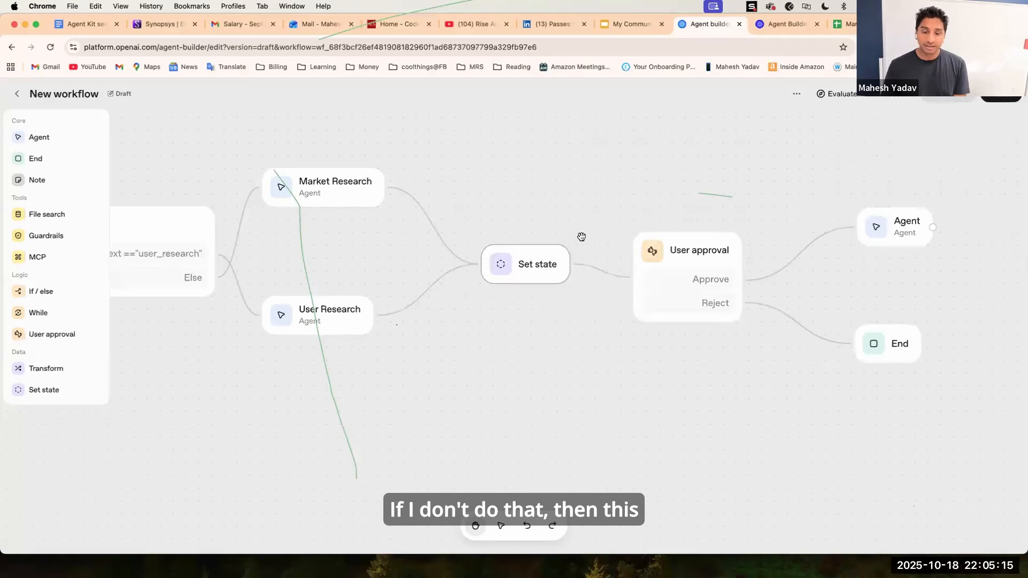
click(541, 266)
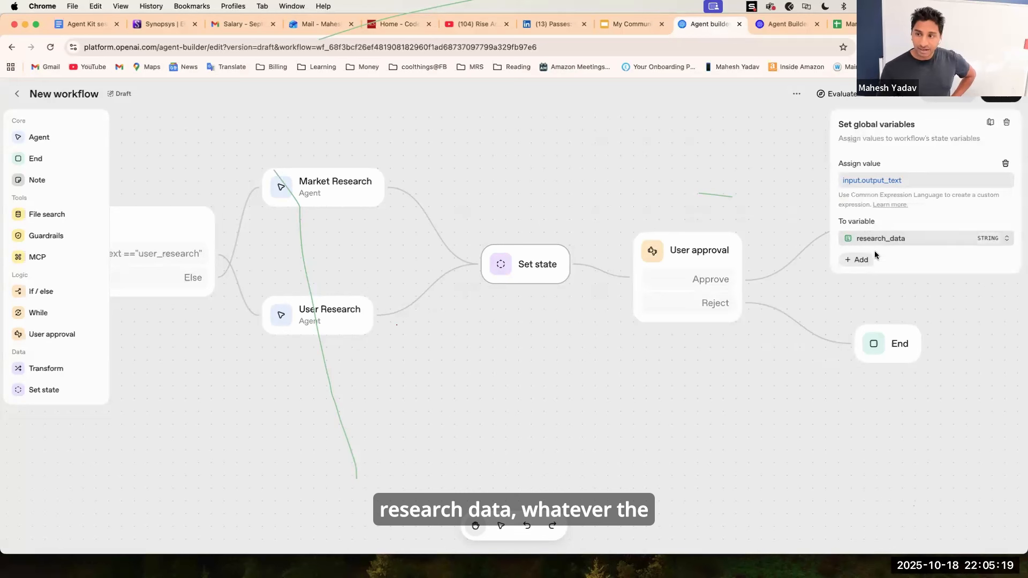
click(795, 208)
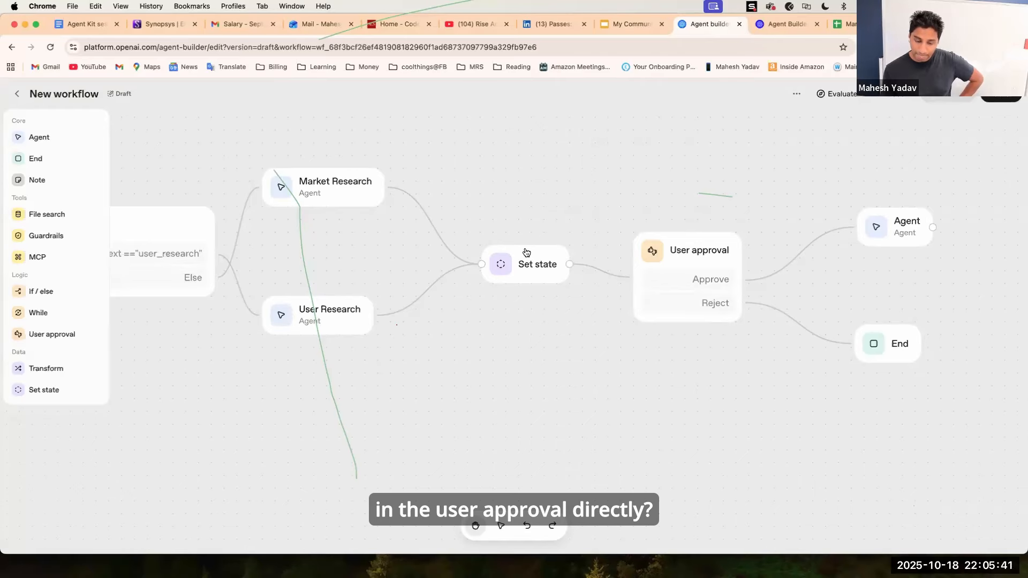
Step: Delete the User approval node and undo the deletion
click(682, 256)
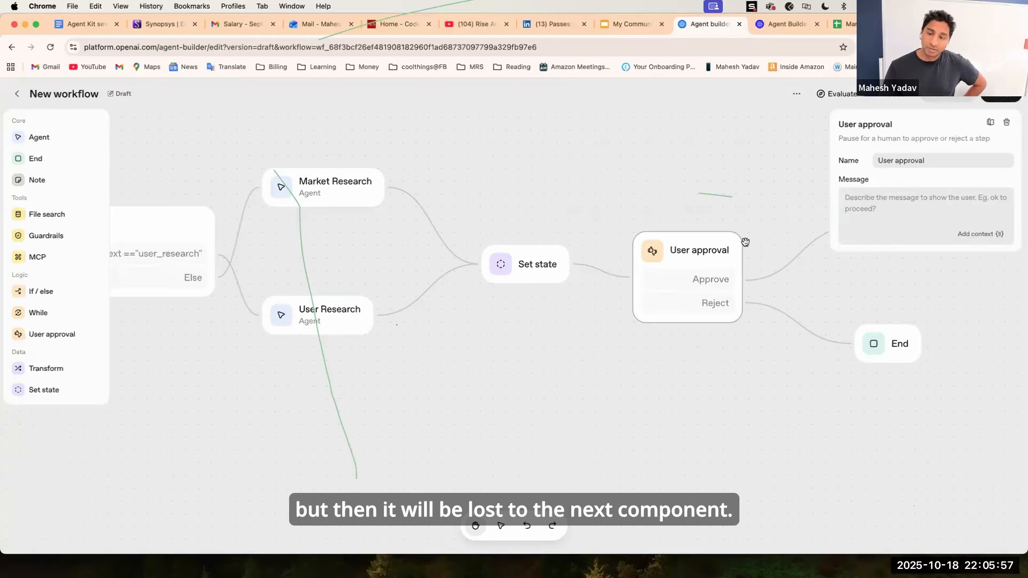
click(1006, 121)
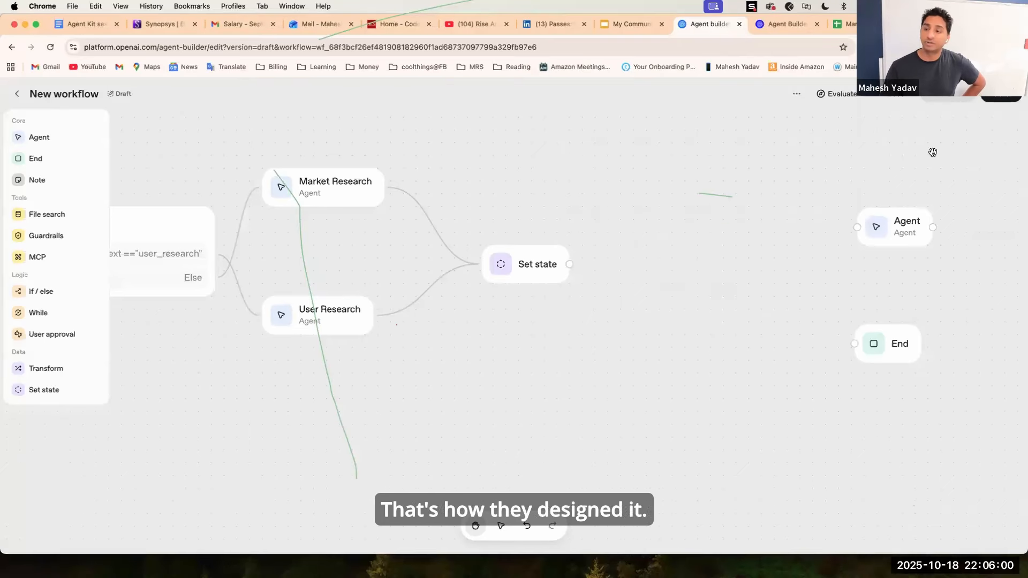
key(super+z)
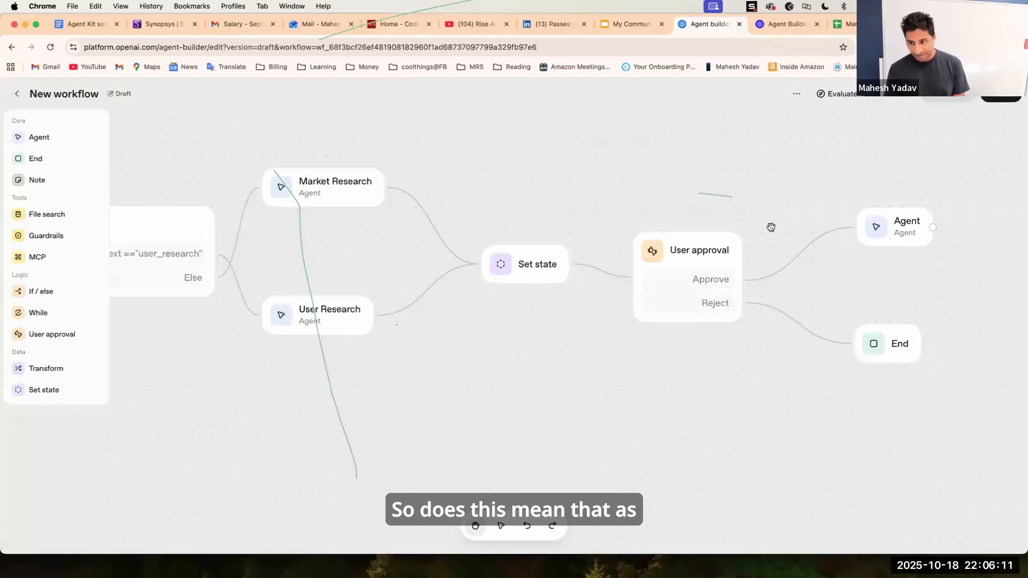
click(903, 233)
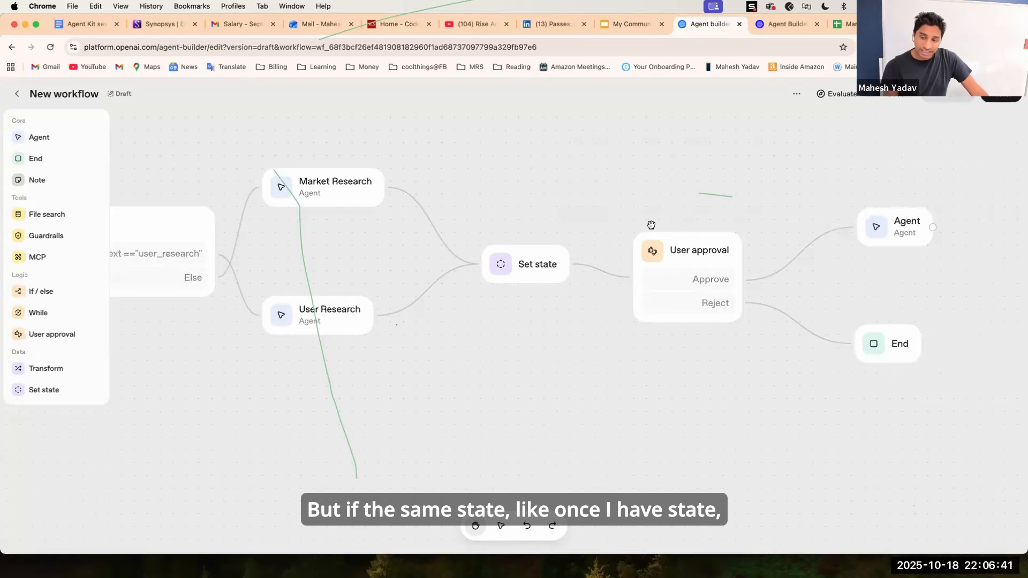
click(723, 209)
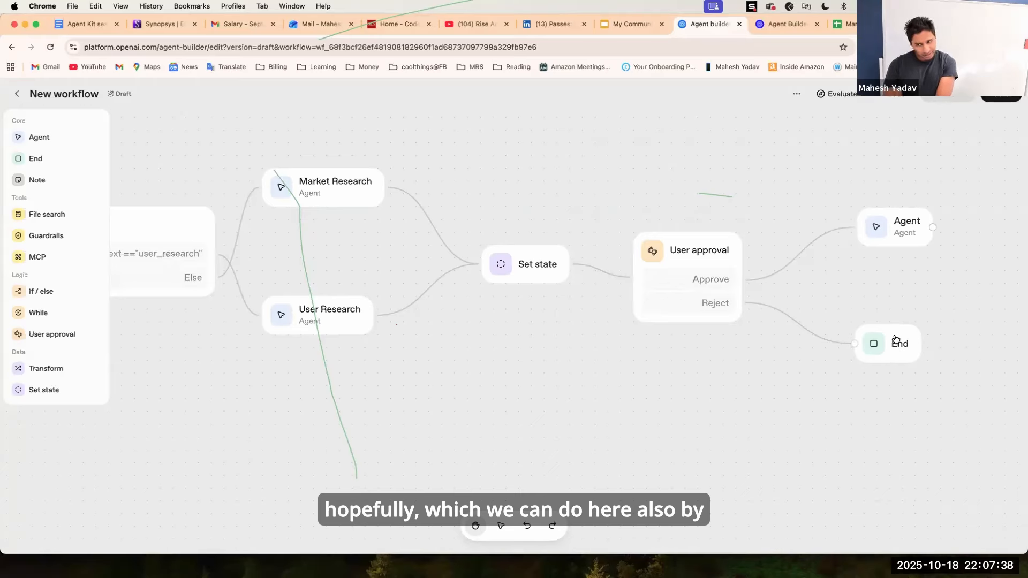
Step: Rename the agent on the User approval's Approve branch as "Store feedback Agent" and set its model to gpt-5-mini
click(899, 233)
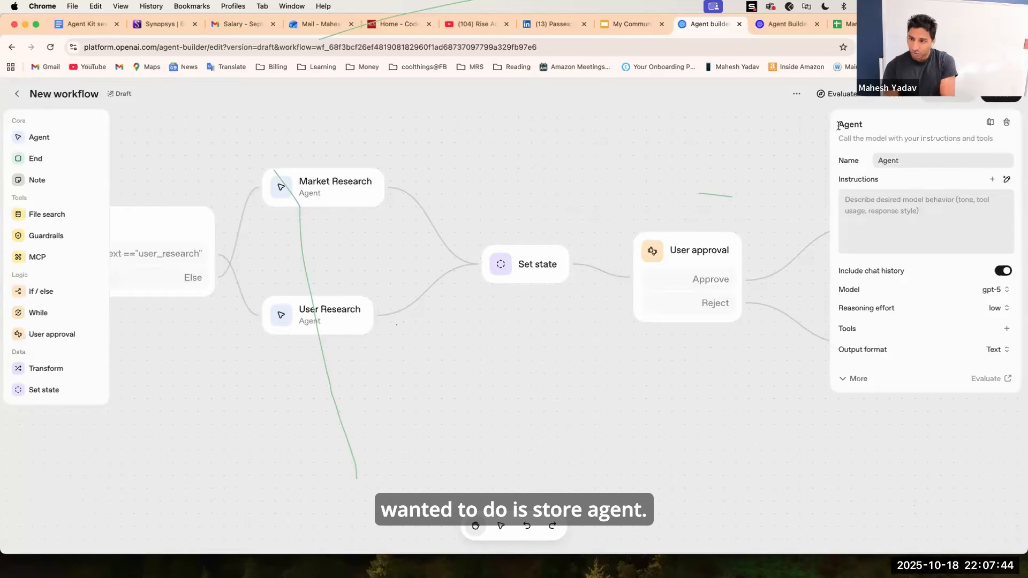
click(877, 160)
text(Store fee)
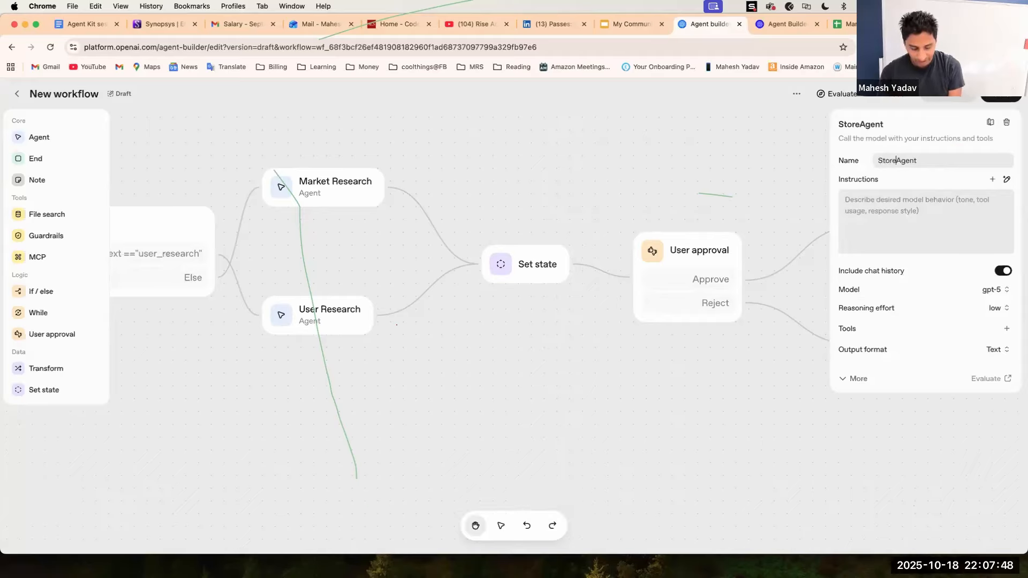
text(dback)
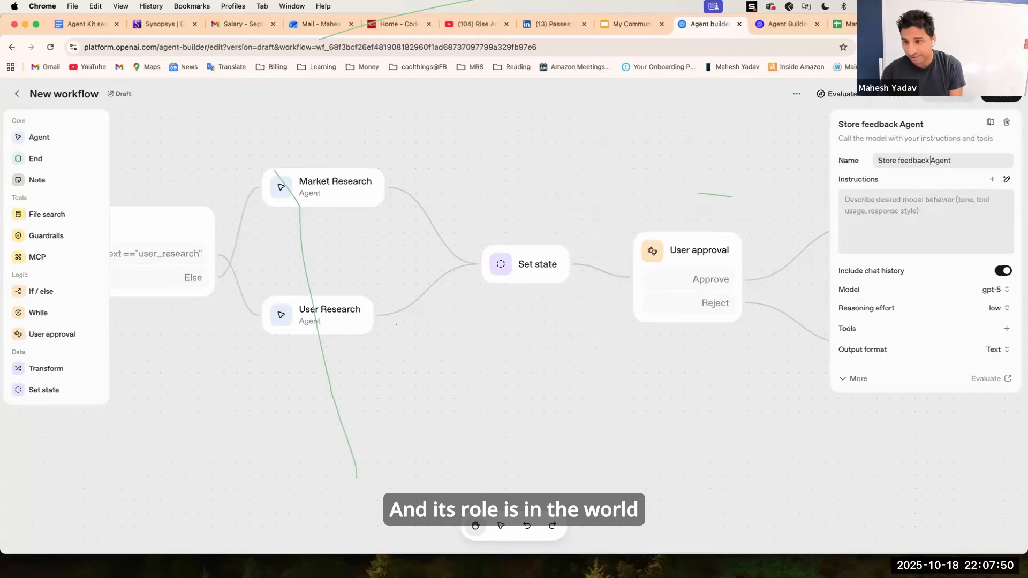
click(910, 201)
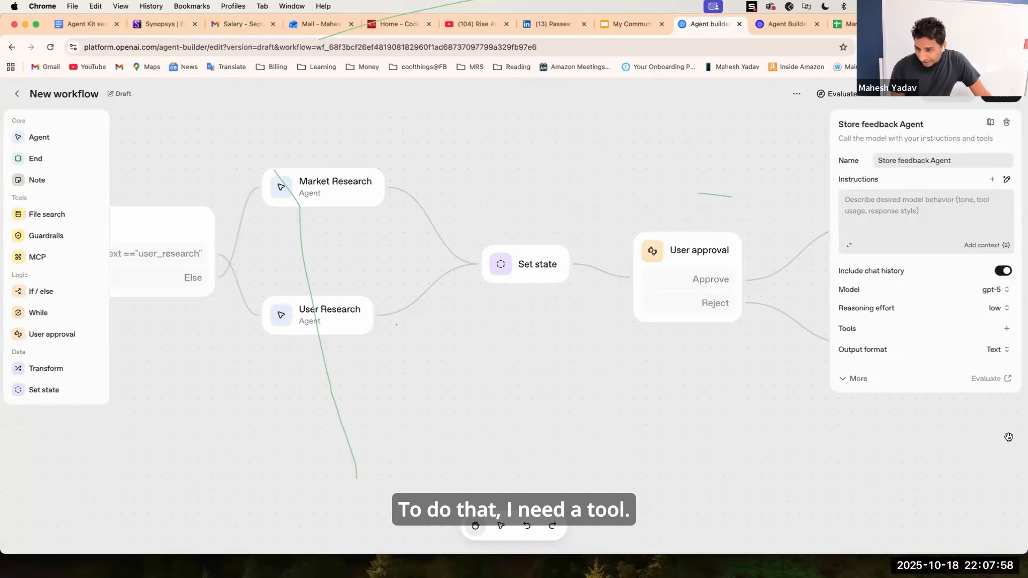
click(991, 290)
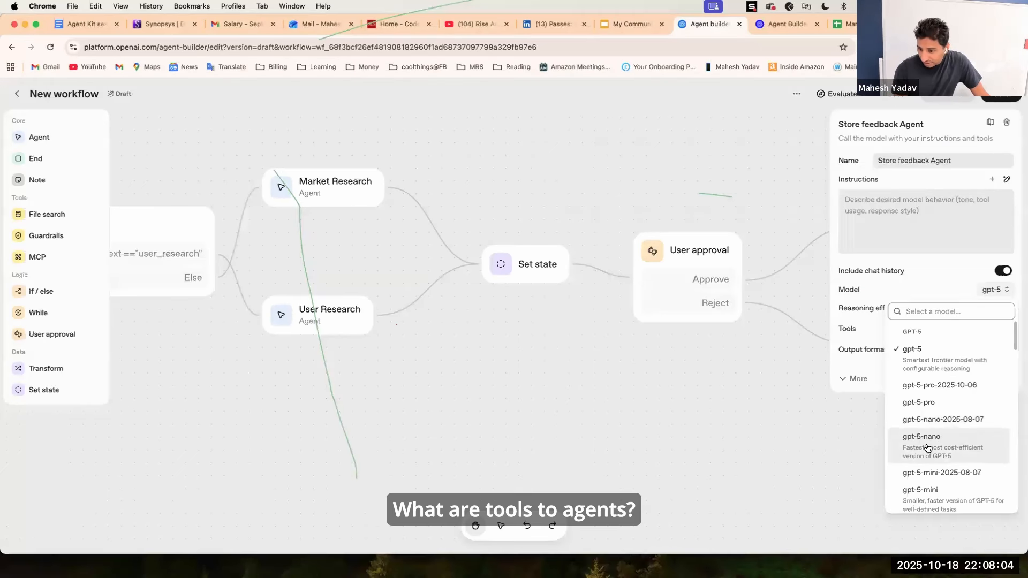
click(920, 490)
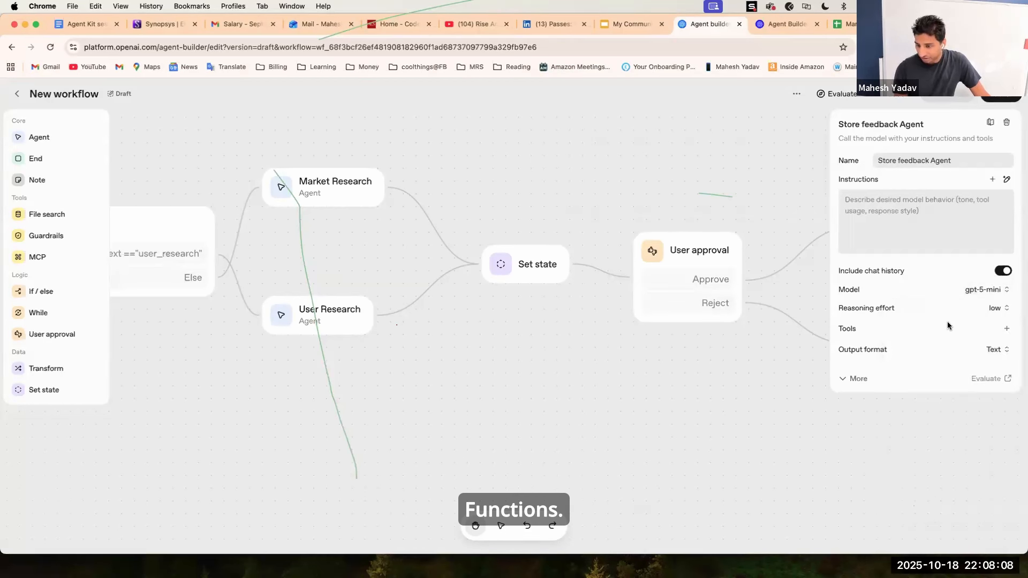
Step: View the definition form for adding a Function tool to the Store feedback Agent and leave without adding one
click(1006, 328)
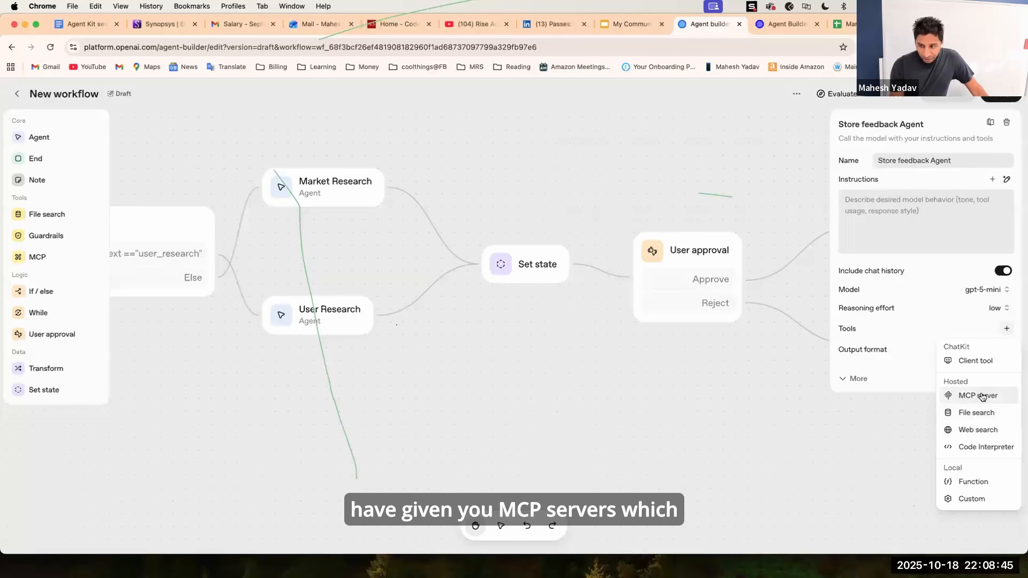
click(981, 484)
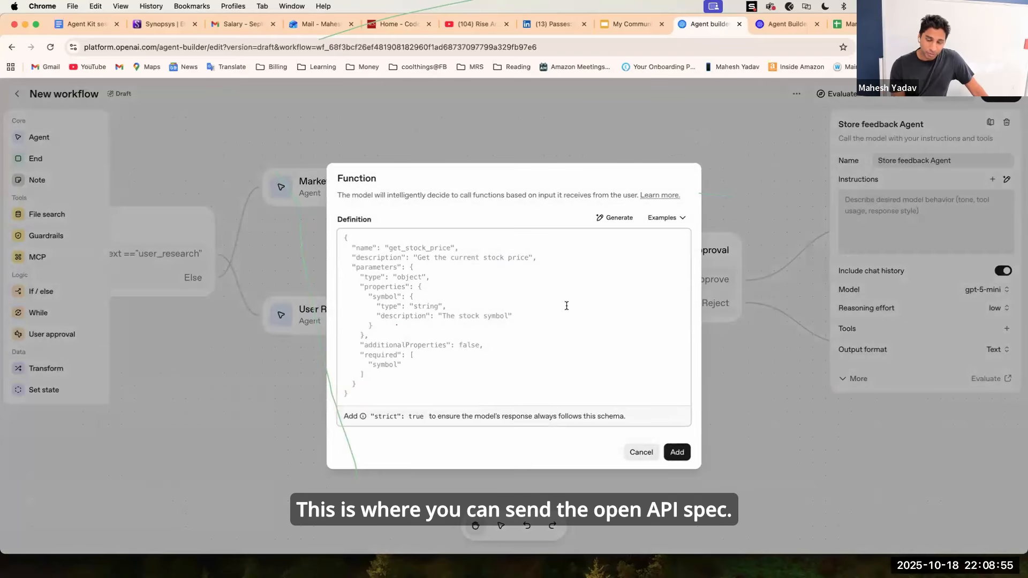
click(638, 452)
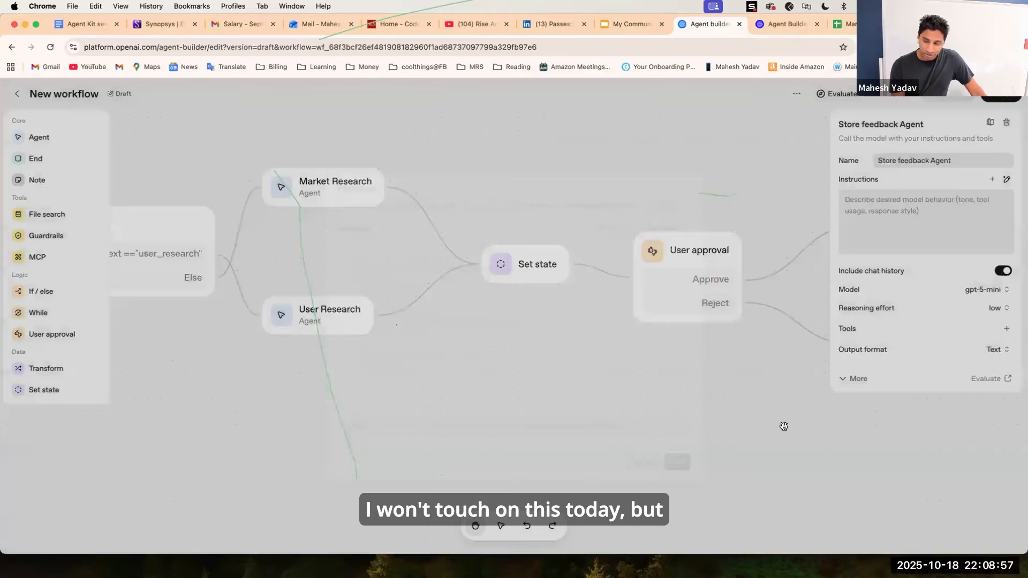
Step: Open the MCP servers available as tools for the Store feedback Agent and examine the Google Drive connector's capabilities
click(1006, 330)
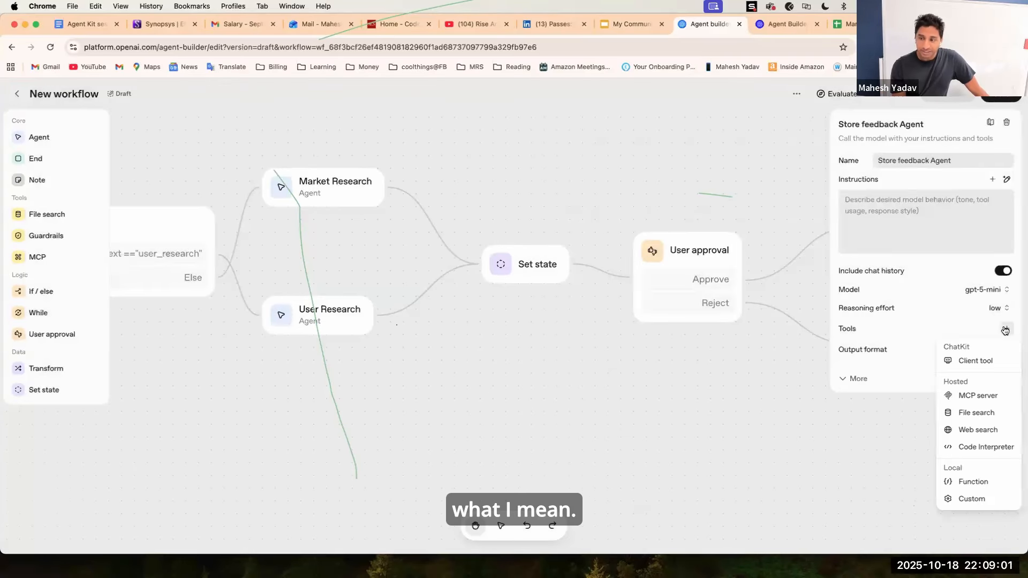
click(973, 395)
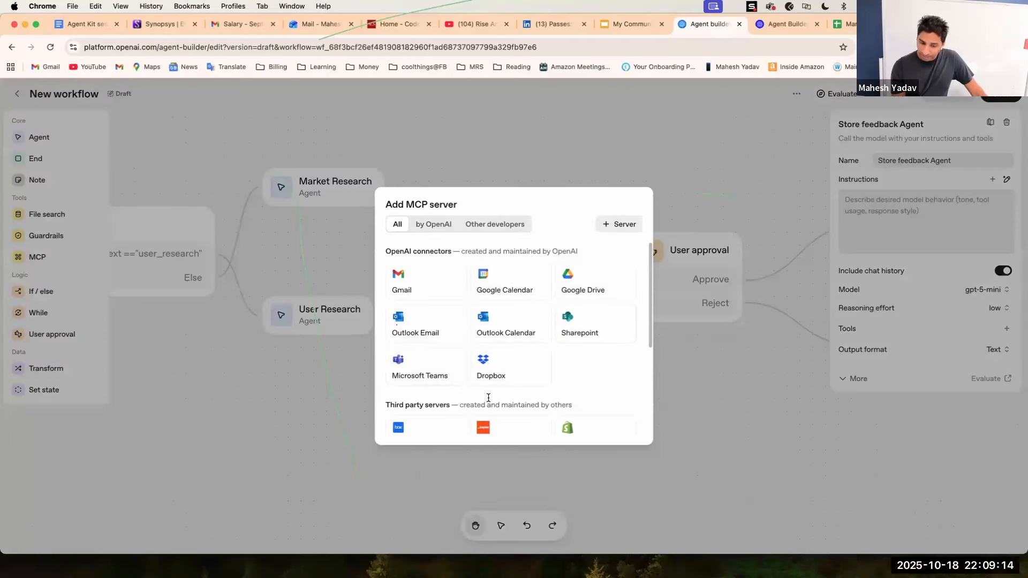
click(588, 283)
drag(470, 292, 449, 292)
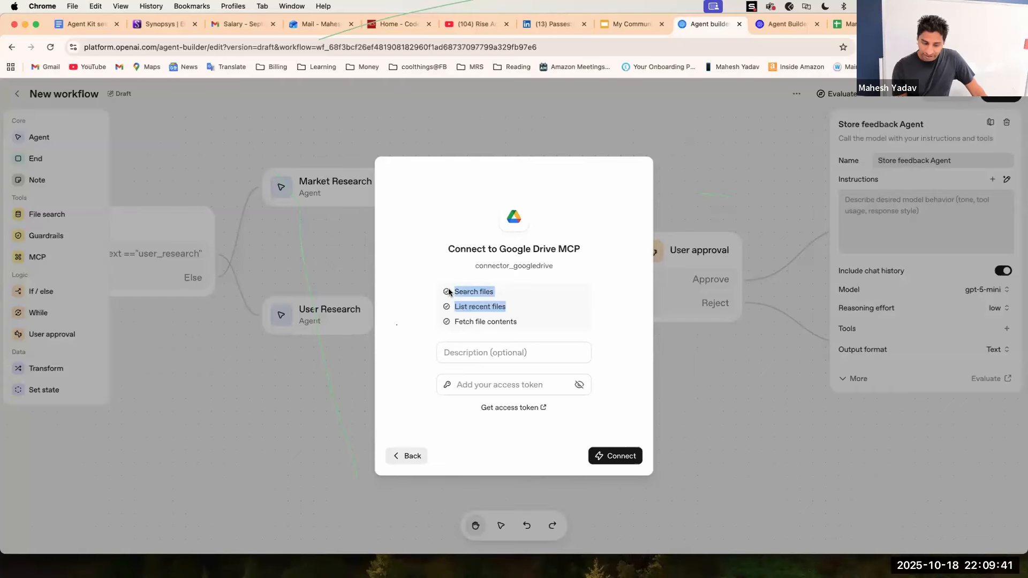
click(412, 455)
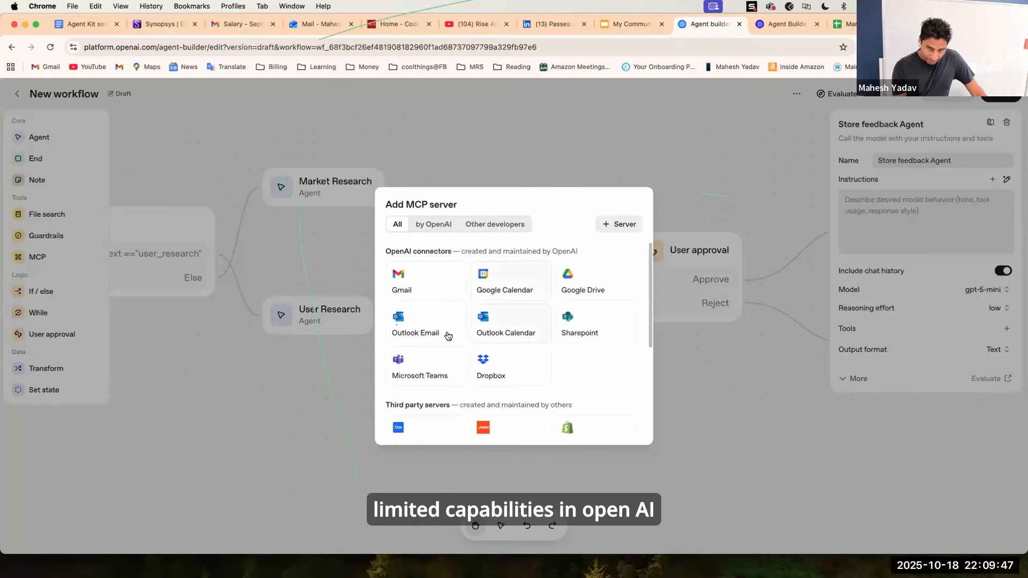
Step: Choose the third-party Zapier MCP server for the agent and go to Zapier's site for its API key
scroll(507, 337, down, 5)
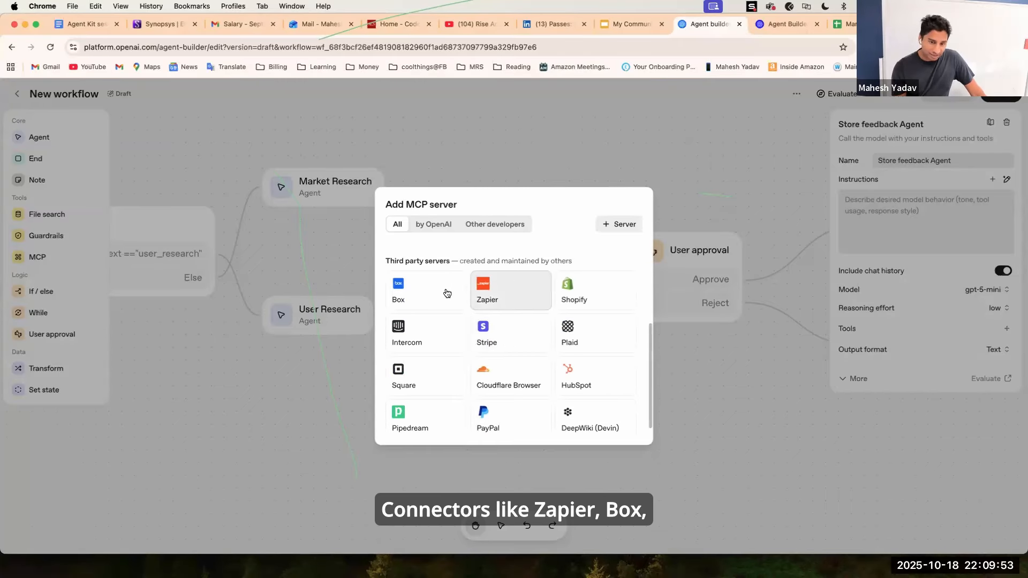
scroll(557, 363, down, 1)
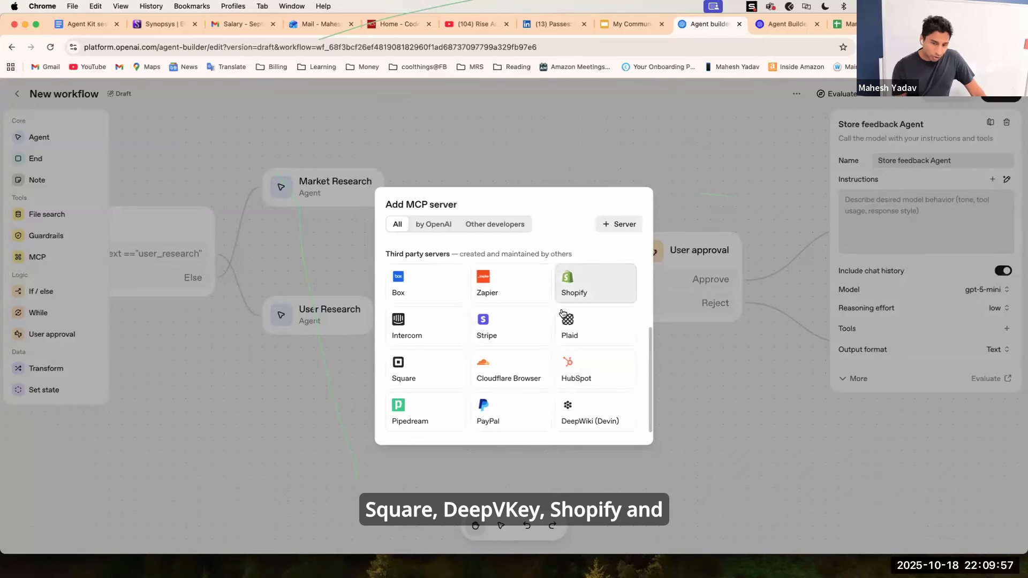
click(493, 289)
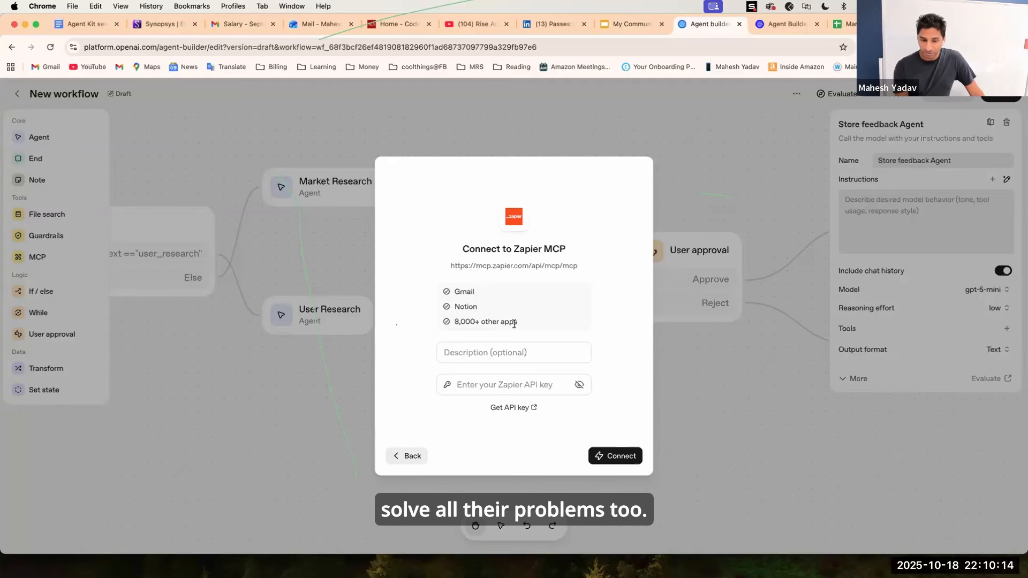
click(511, 408)
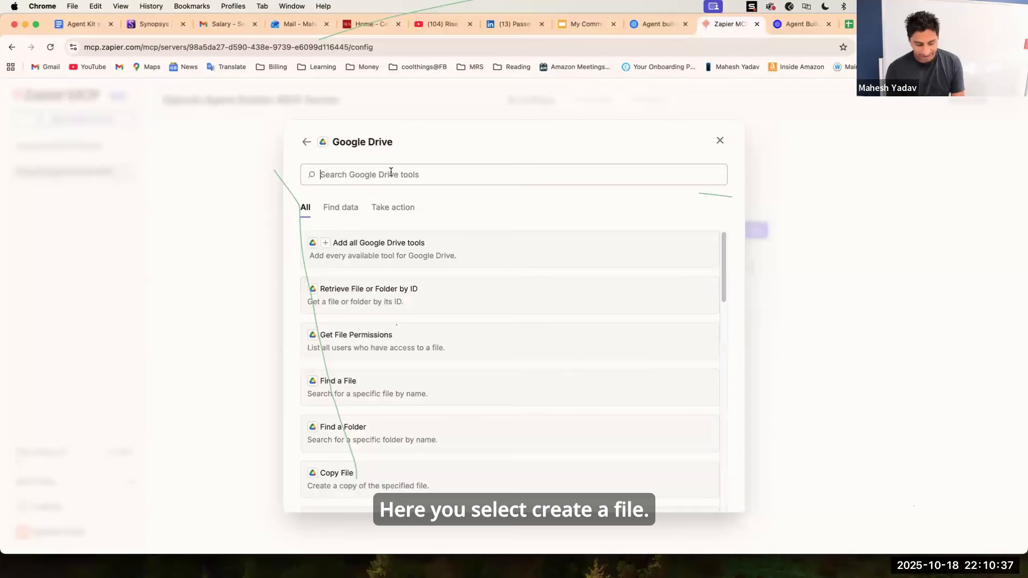
Step: Search Zapier's Google Drive tools for "cre", look through the full tool list, and close it without adding a tool
text(cre)
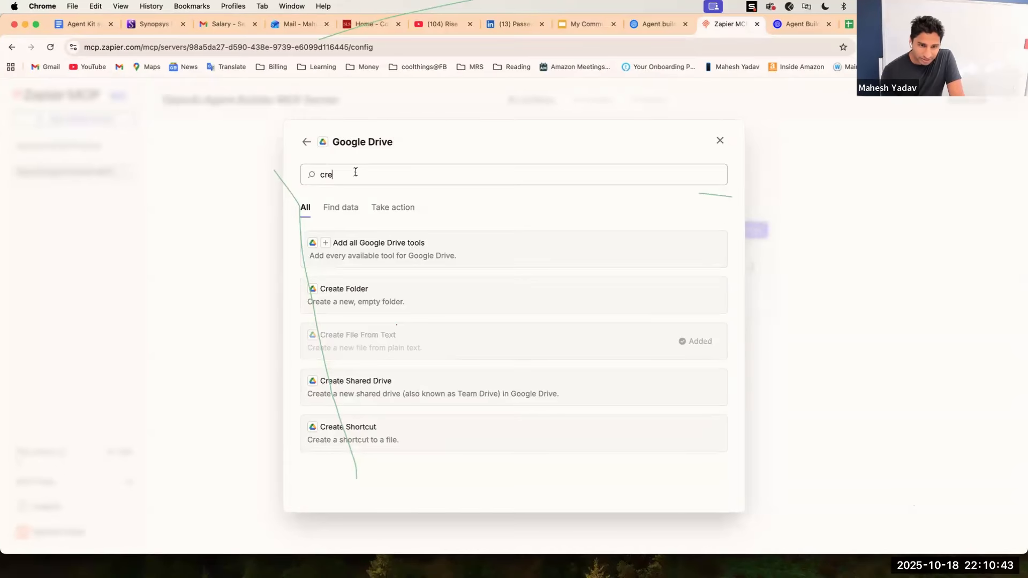
key(BackSpace)
key(BackSpace)
key(BackSpace)
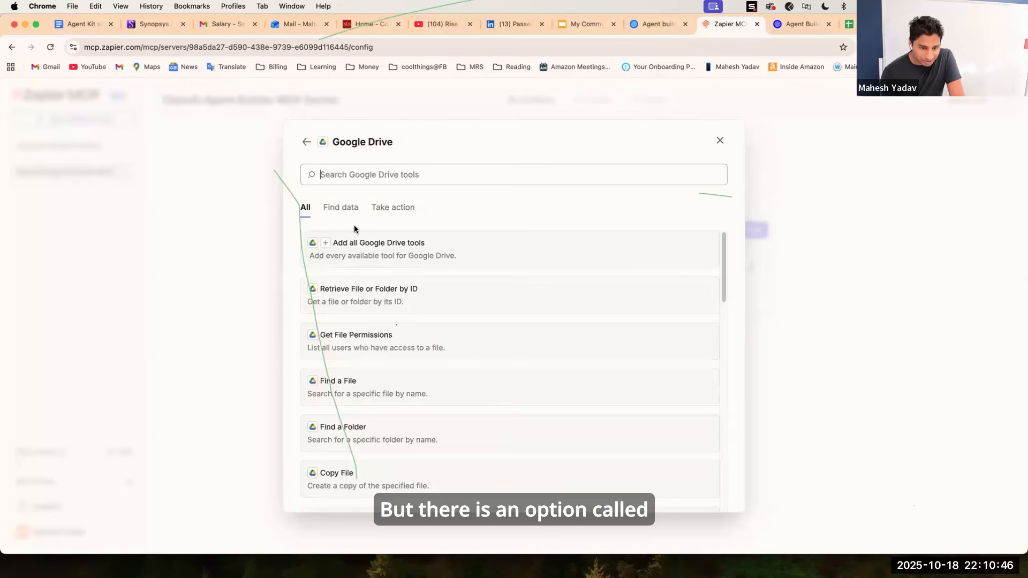
scroll(394, 330, down, 2)
scroll(394, 330, down, 1)
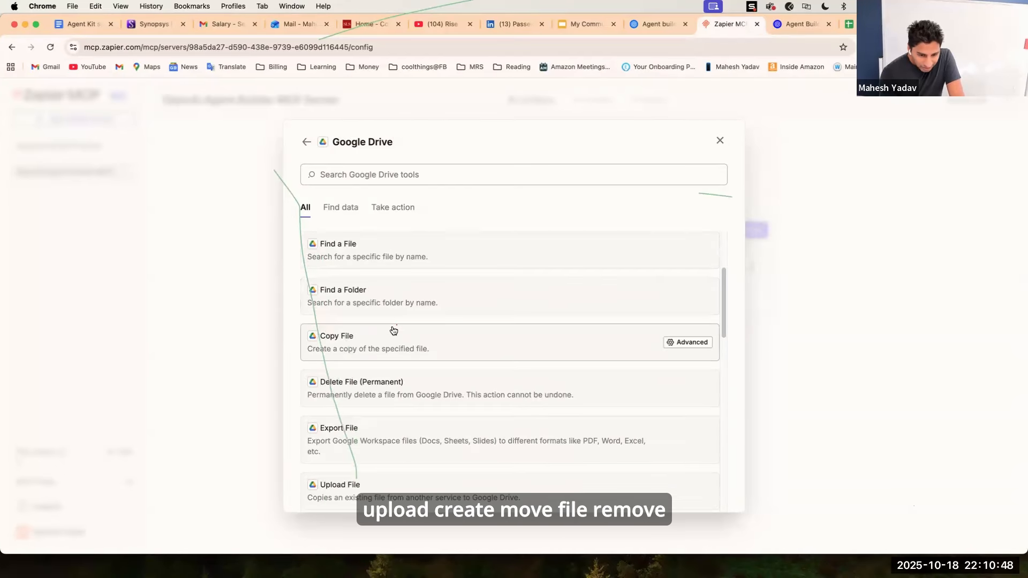
scroll(393, 330, down, 5)
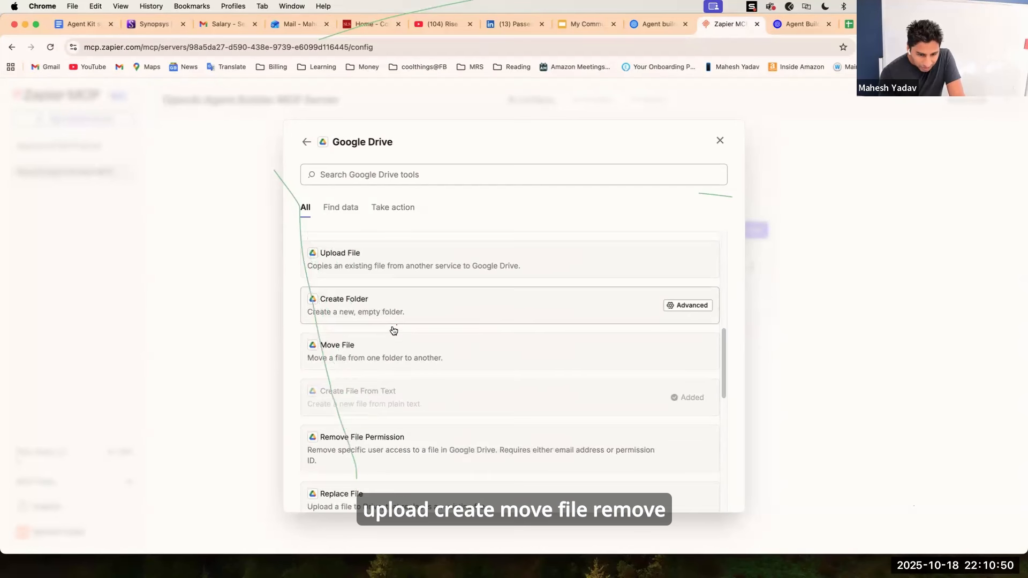
scroll(393, 329, down, 3)
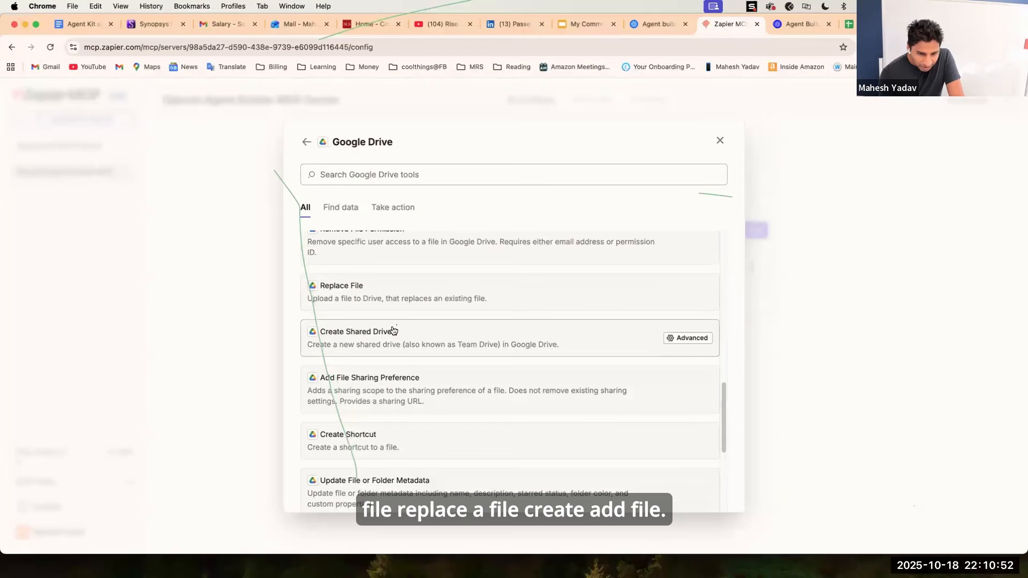
scroll(394, 330, down, 4)
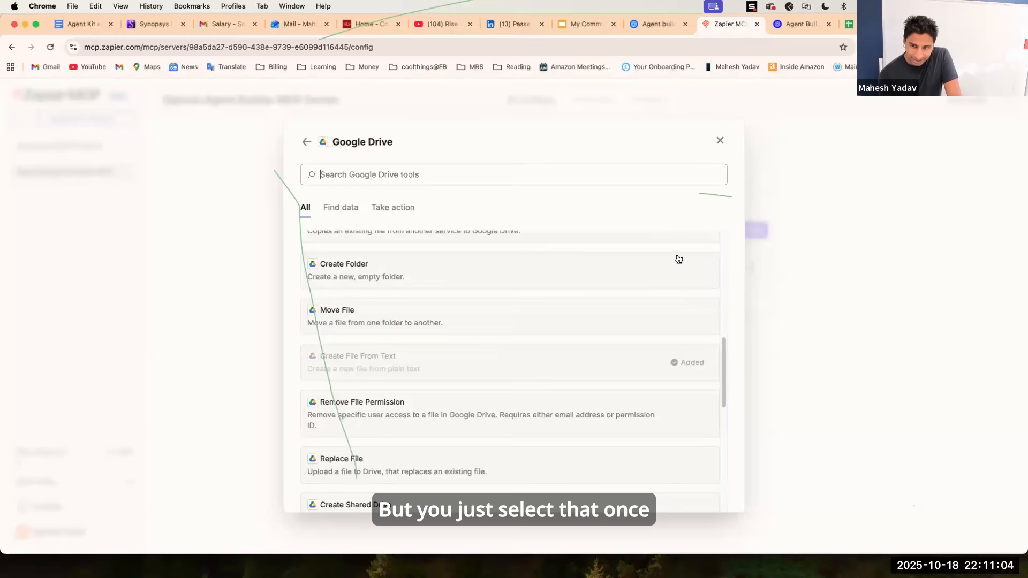
click(720, 140)
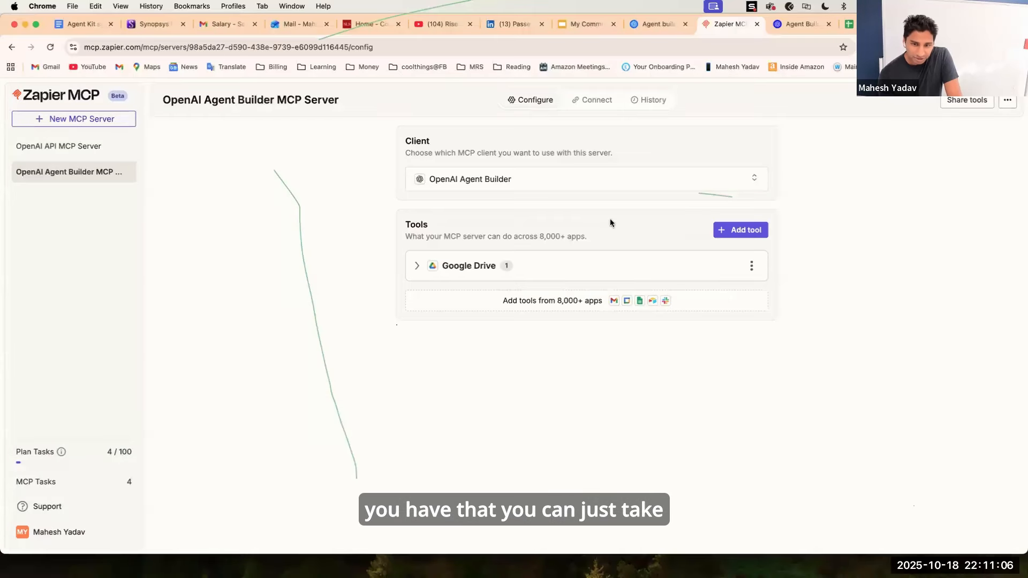
Step: Copy the Zapier API key from the OpenAI Agent Builder MCP Server's connection details
click(752, 266)
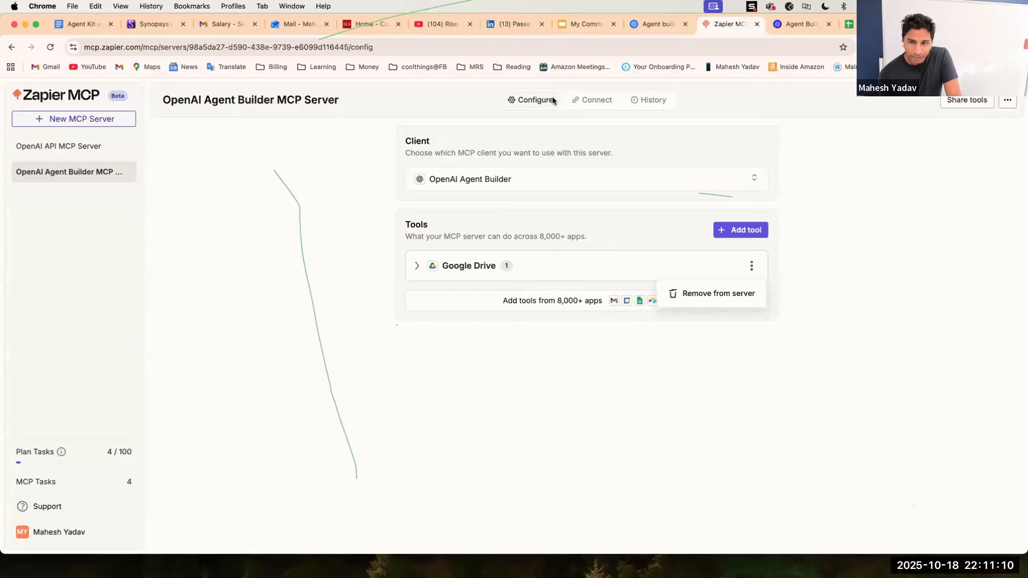
click(580, 105)
click(579, 103)
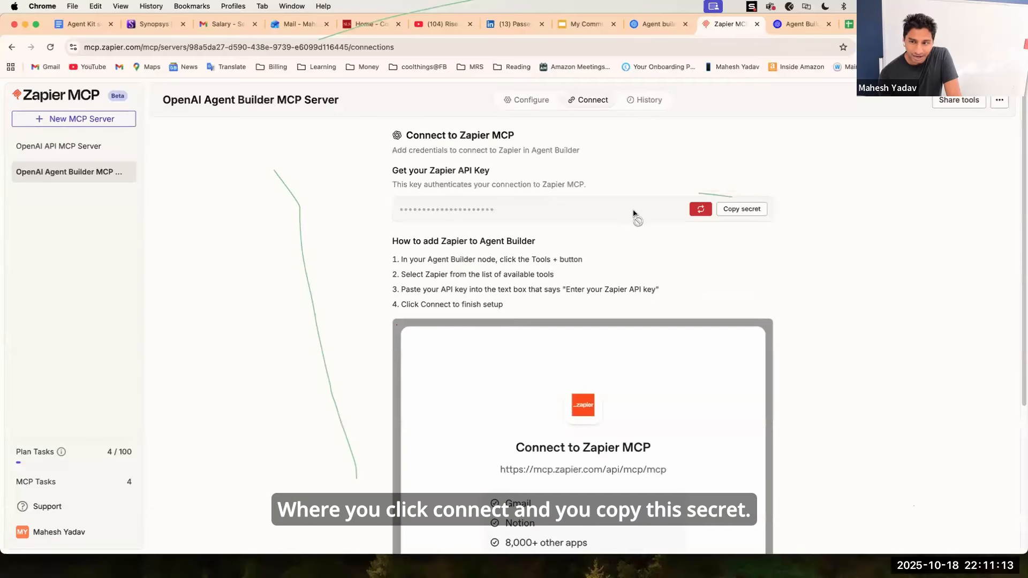
click(751, 209)
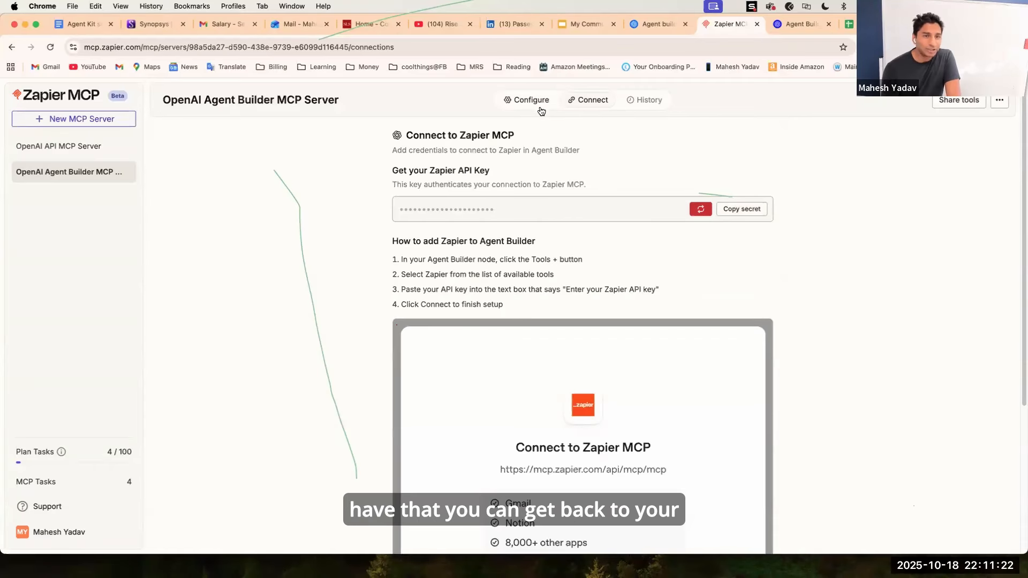
Step: Return to Agent Builder, paste the Zapier API key into the Zapier MCP connection and connect it
click(656, 25)
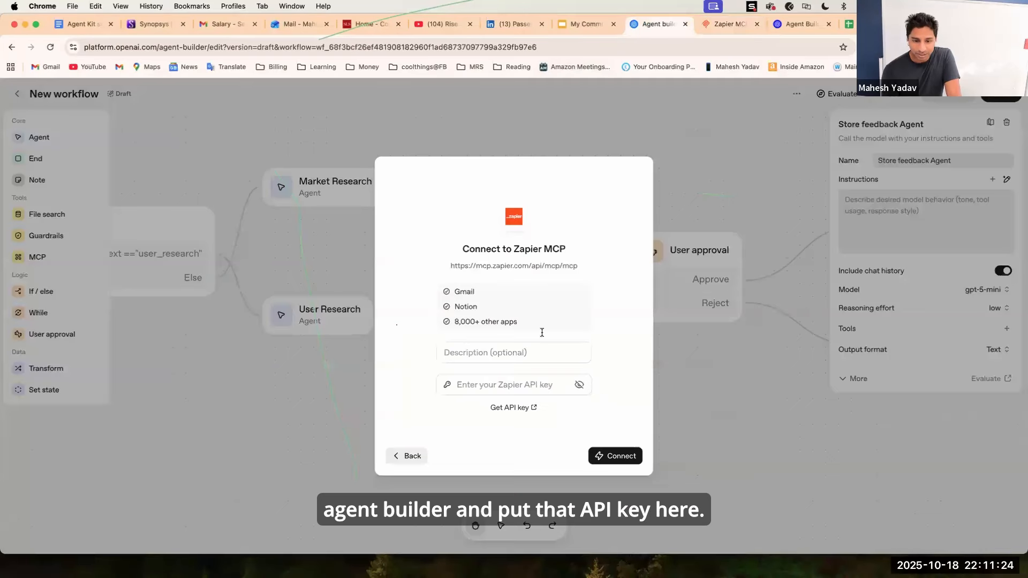
click(494, 390)
key(super+v)
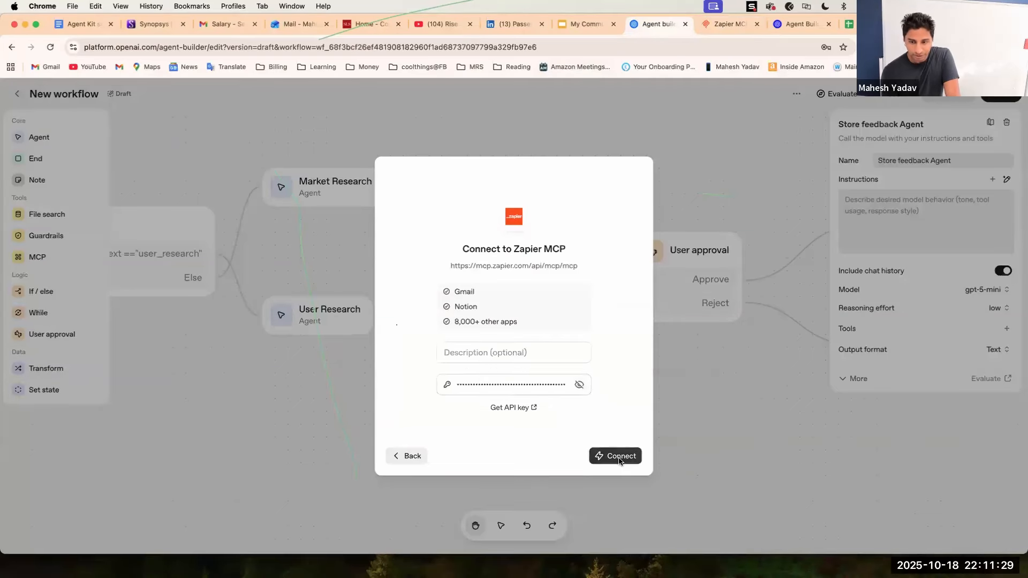
click(618, 458)
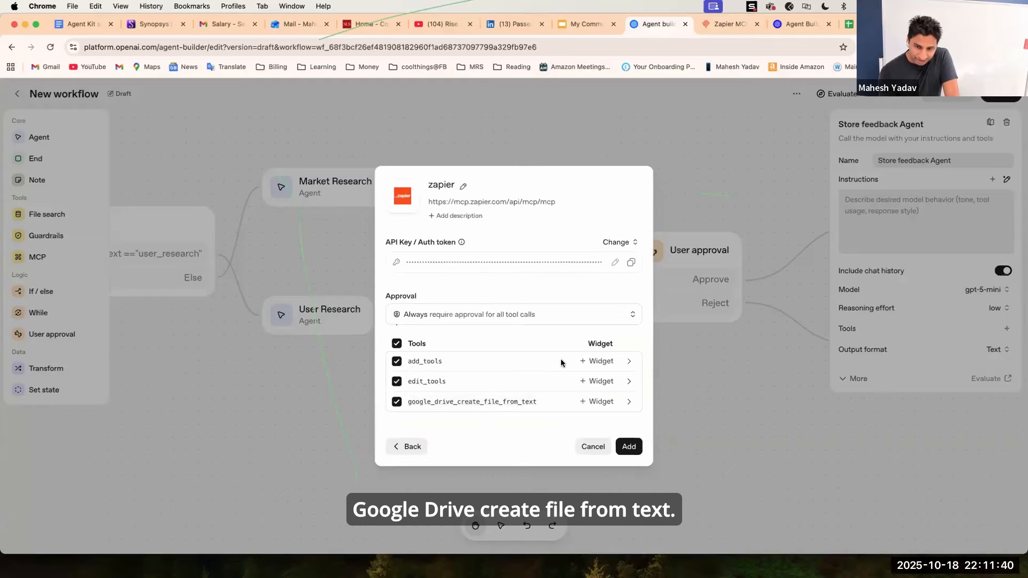
Step: Set the Zapier server's approval to never require approval for any tool call and add it to the agent
click(557, 318)
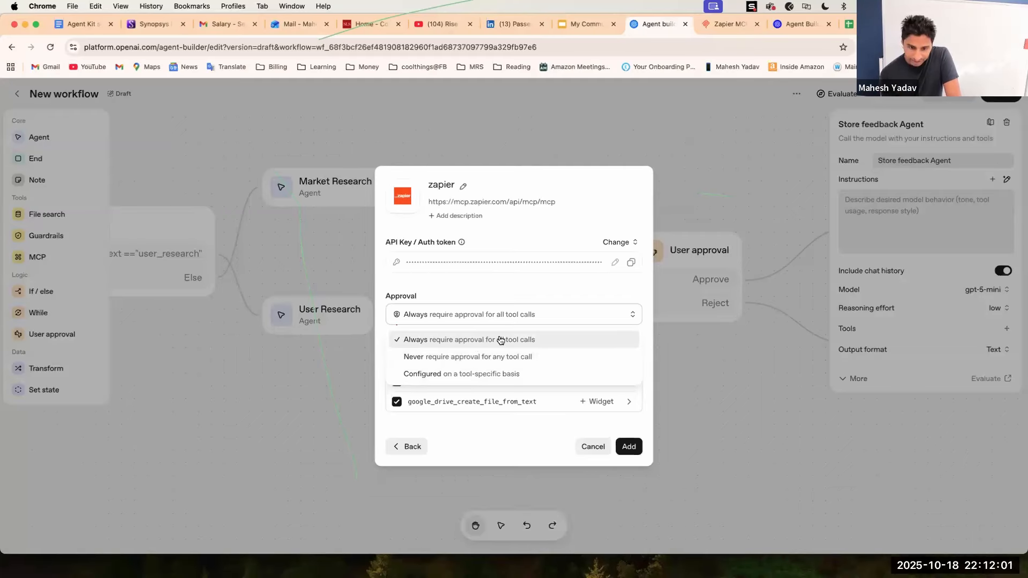
click(484, 357)
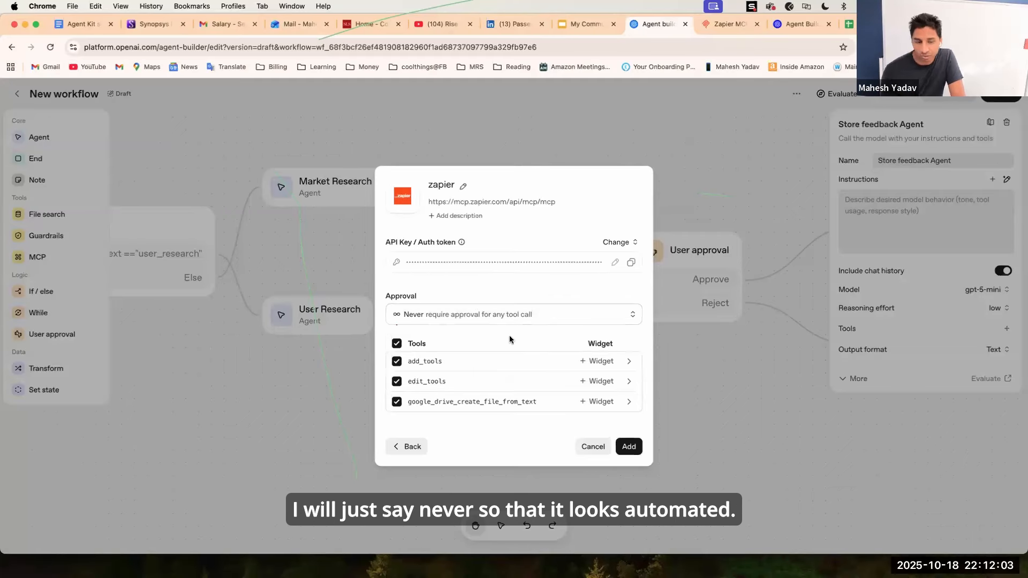
click(629, 446)
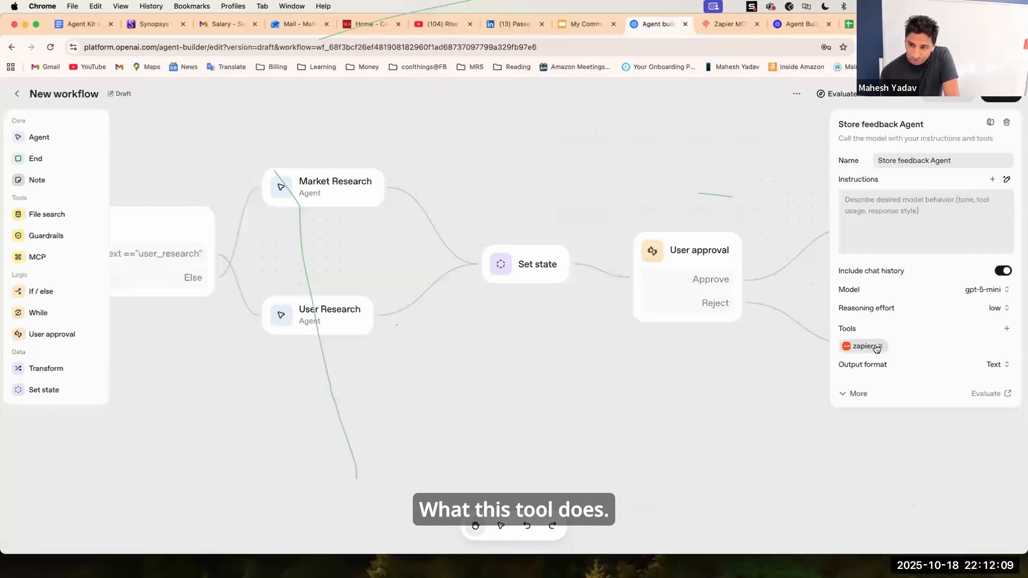
Step: Fill the Store feedback Agent's instructions with the prompt to create "DOC_Approved" from {{state.agent_output}} and upload it to Google Drive
click(883, 206)
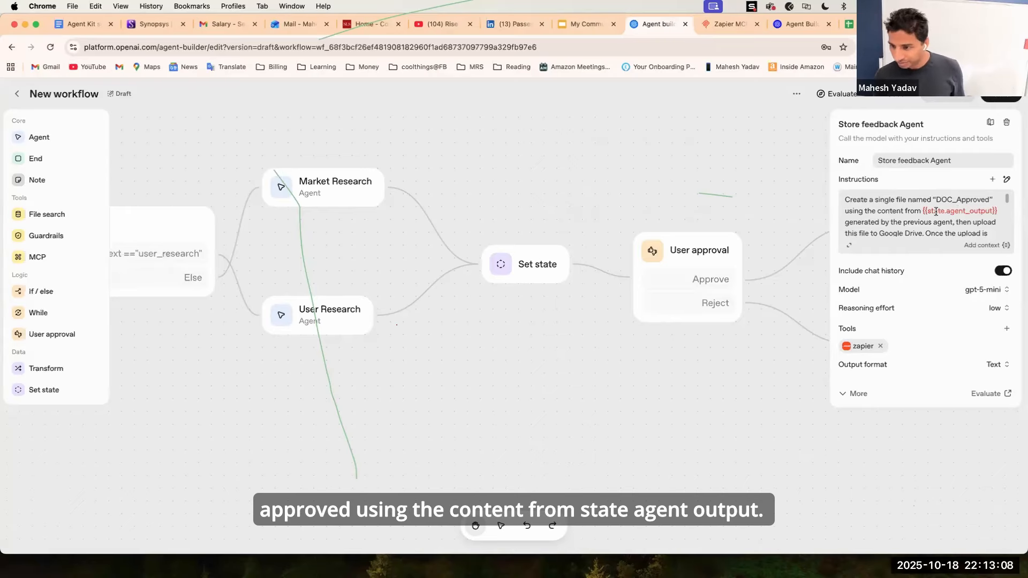
double_click(962, 212)
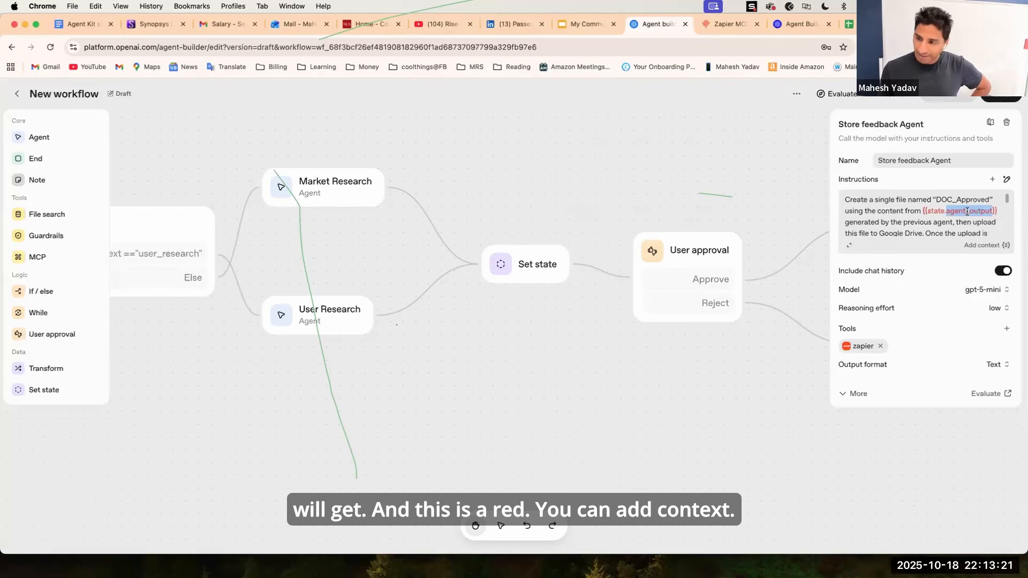
click(966, 215)
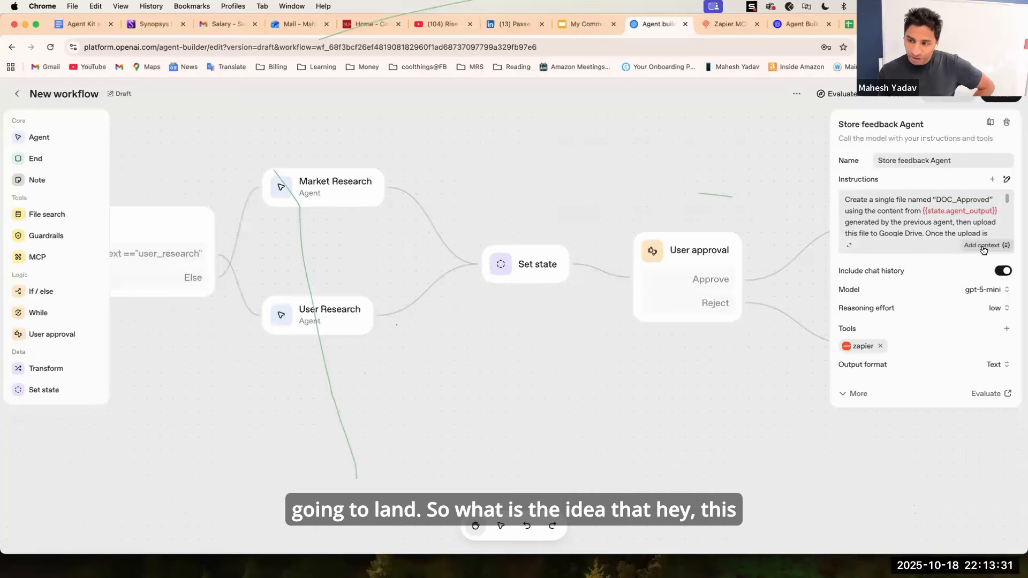
click(999, 211)
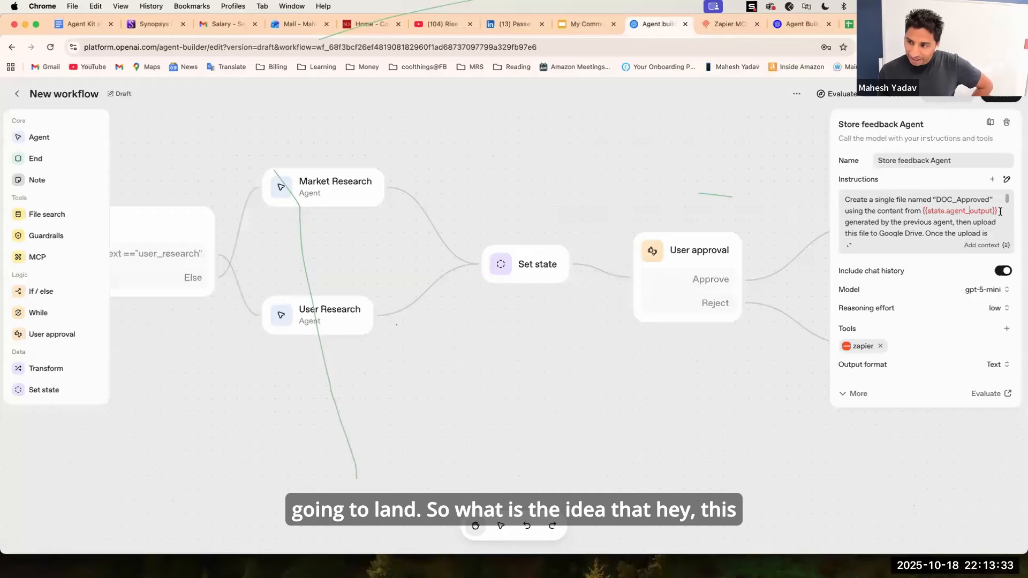
drag(960, 211, 923, 212)
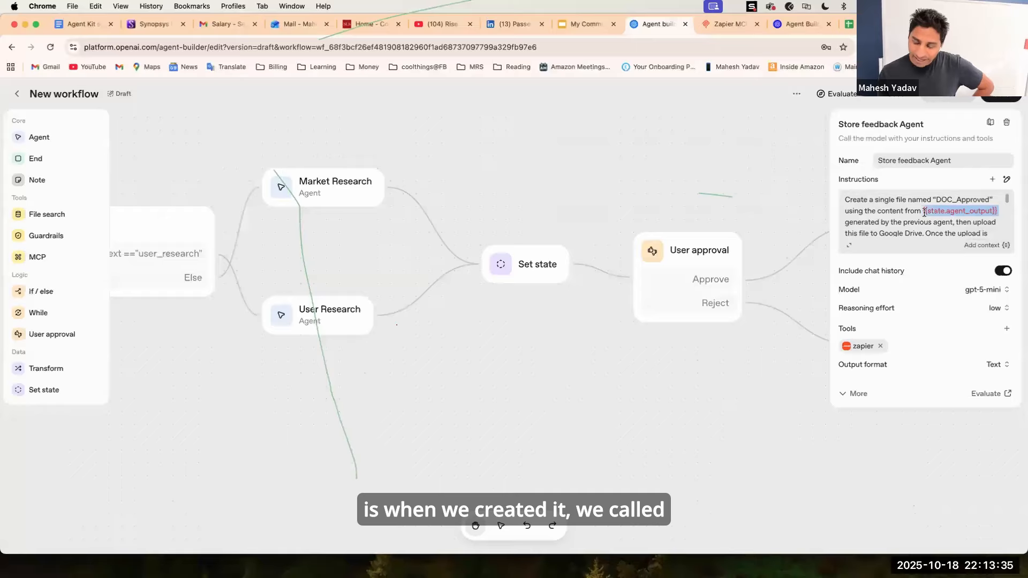
click(978, 209)
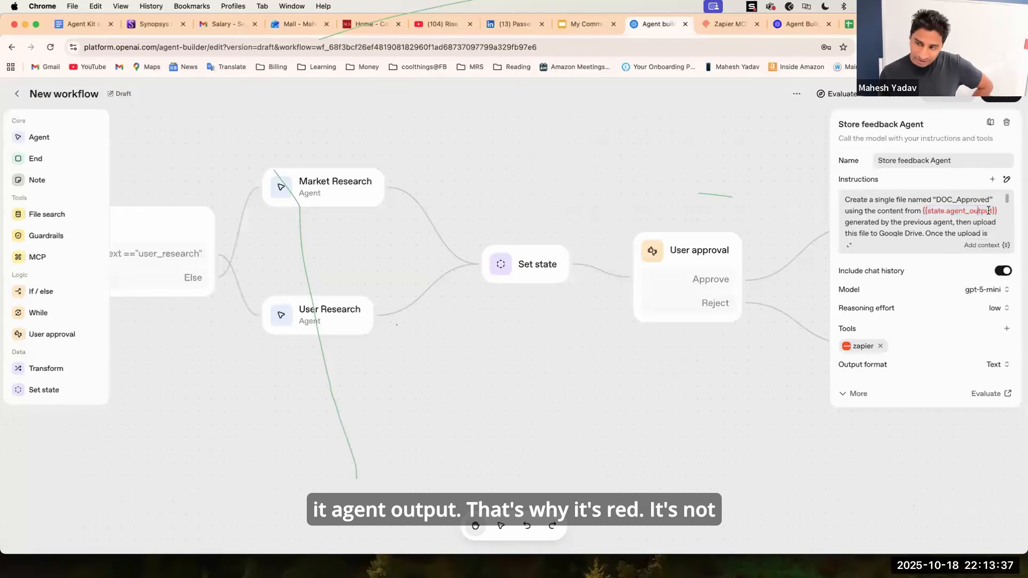
drag(998, 211, 922, 211)
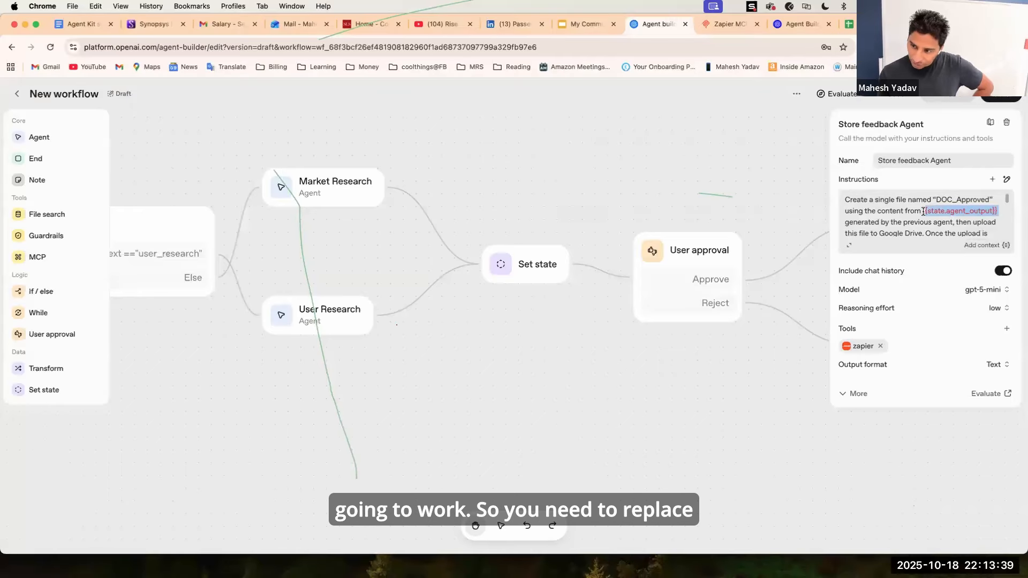
Step: Insert the research_data state variable on a new line at the end of the Store feedback Agent's instructions
click(923, 230)
scroll(924, 227, down, 5)
scroll(924, 227, down, 2)
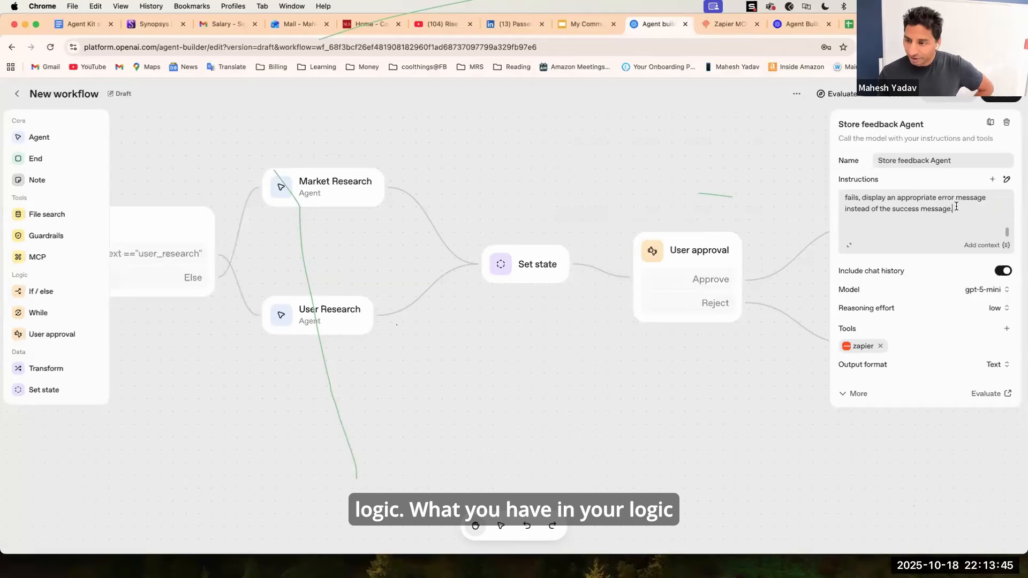
key(Return)
key(Return)
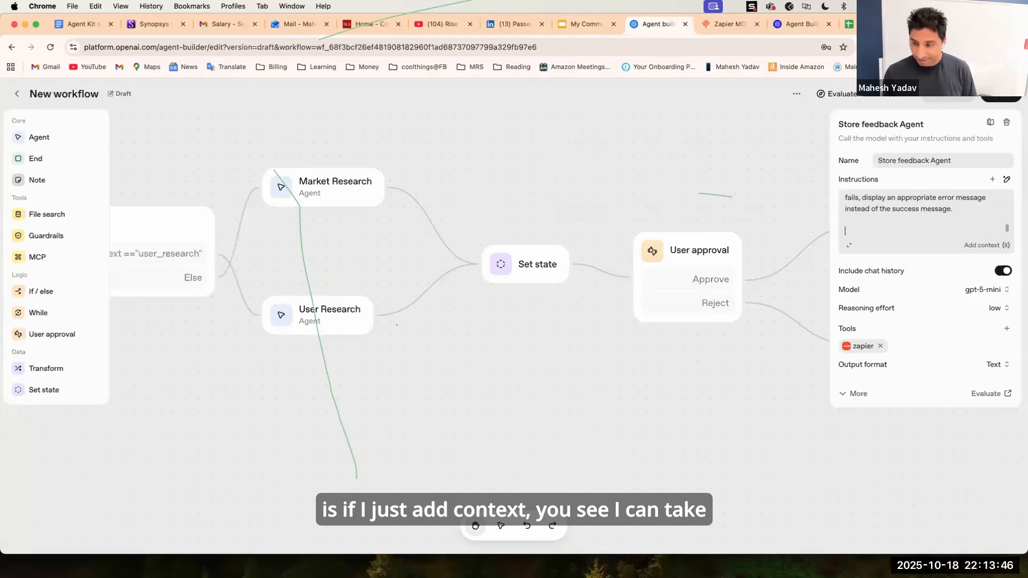
click(981, 245)
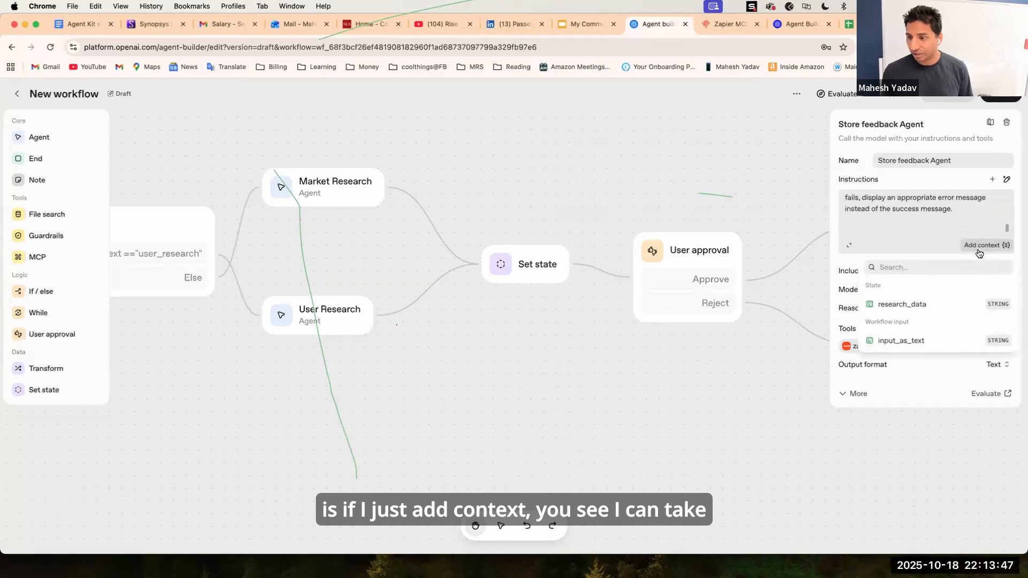
click(889, 304)
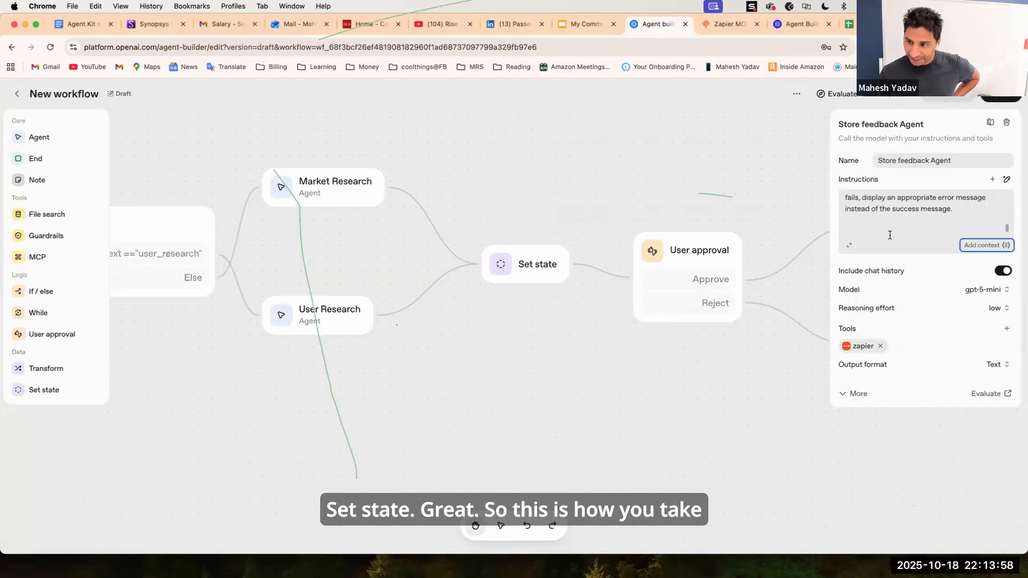
Step: Cut the added {{state.research_data}} variable and paste it over {{state.agent_output}} in the instructions, removing any stray character after it
scroll(889, 225, down, 2)
click(921, 232)
key(super+a)
key(super+c)
key(BackSpace)
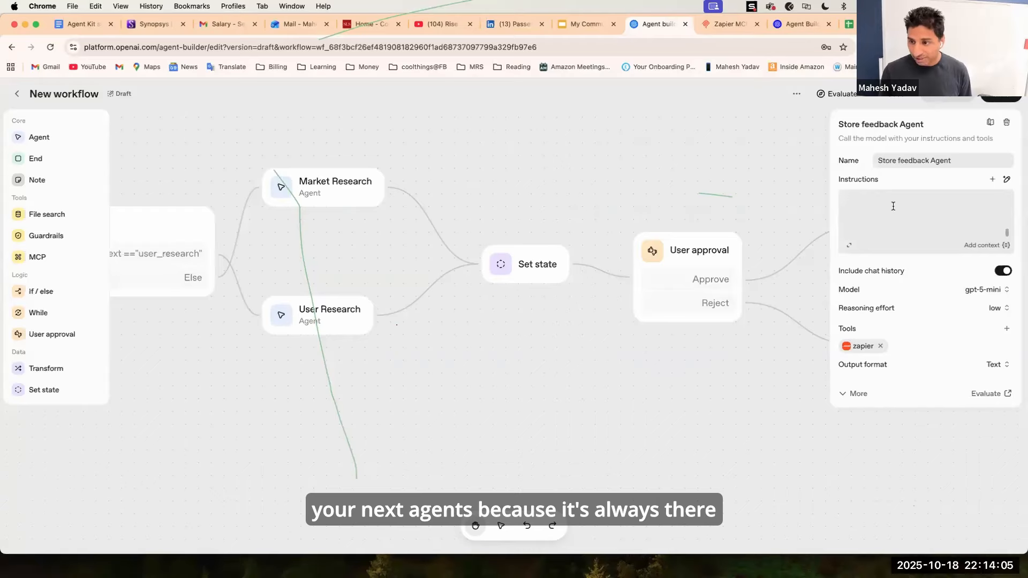
key(super+v)
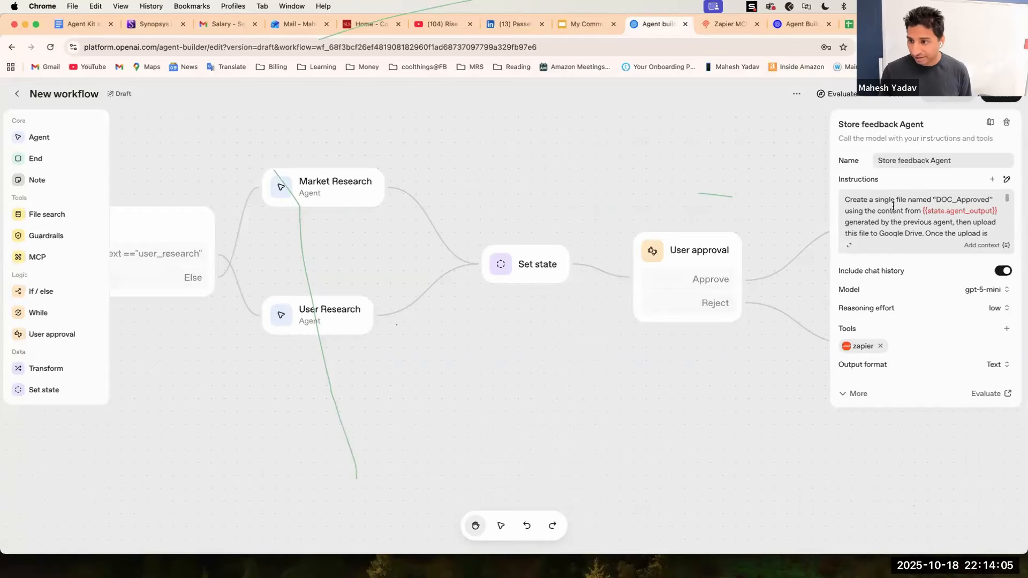
double_click(923, 211)
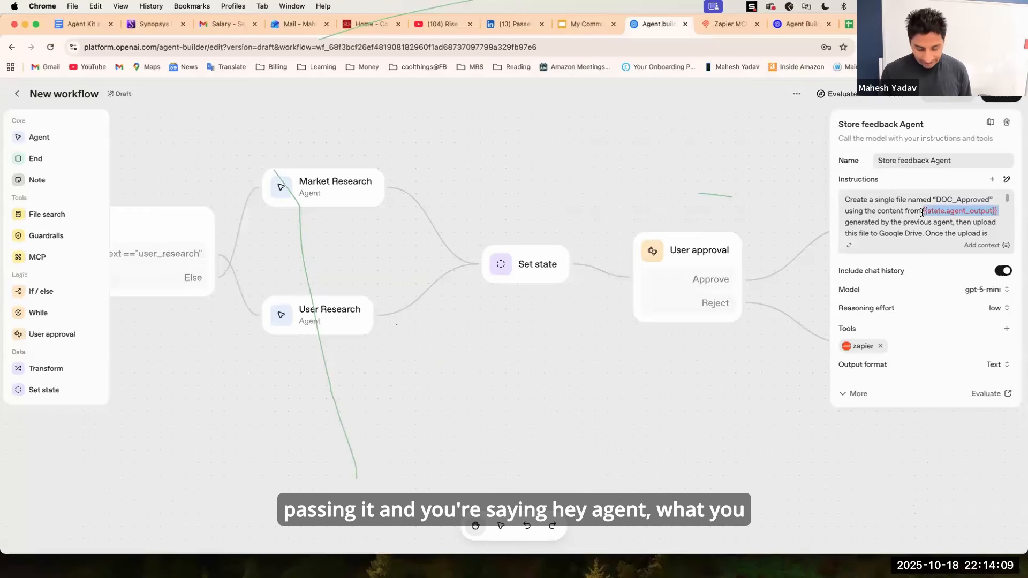
key(super+v)
click(924, 222)
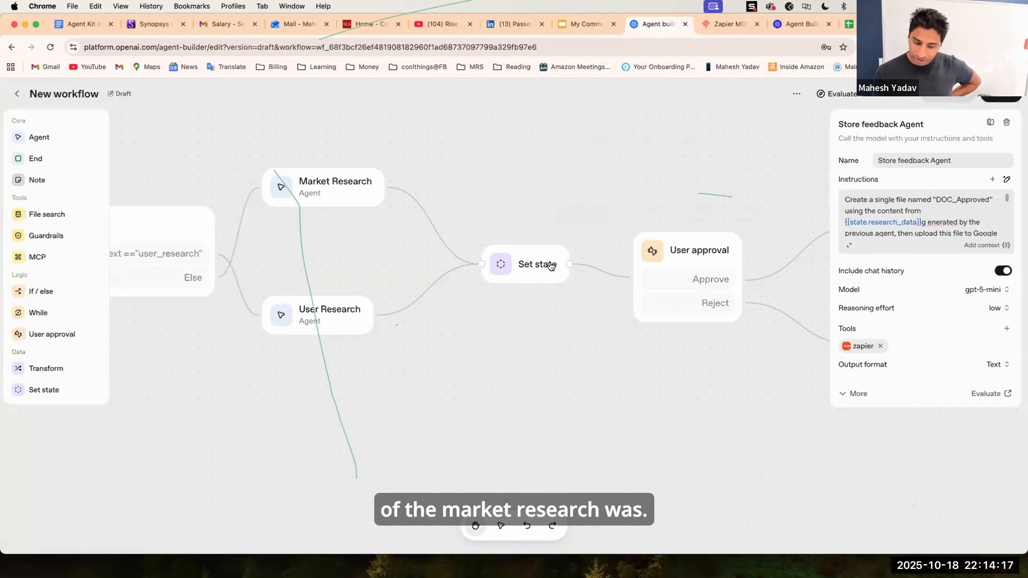
key(BackSpace)
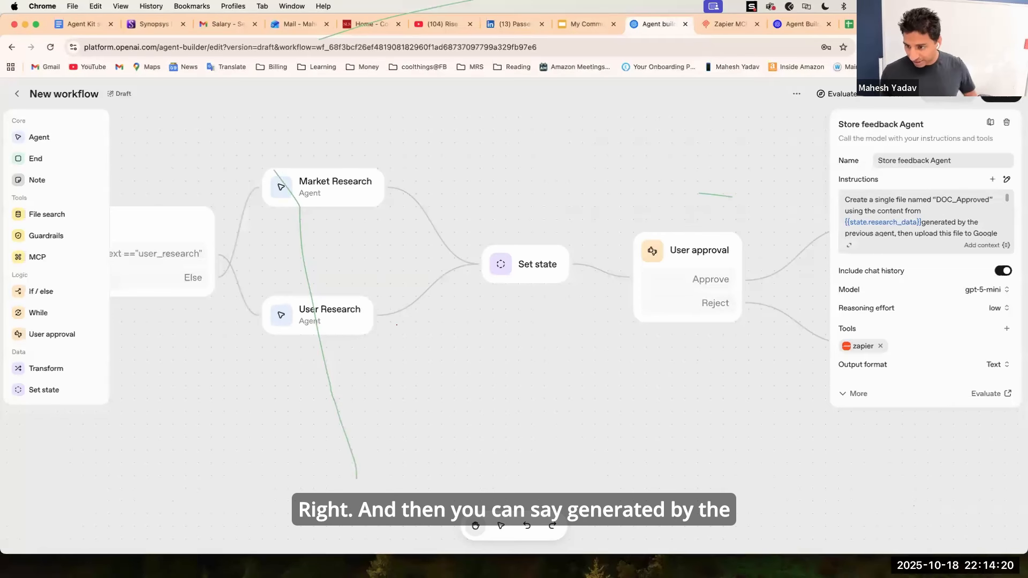
Step: Add "using tools provided" after "Google Drive" in the instructions and delete everything from "After the upload" onward
scroll(931, 230, down, 3)
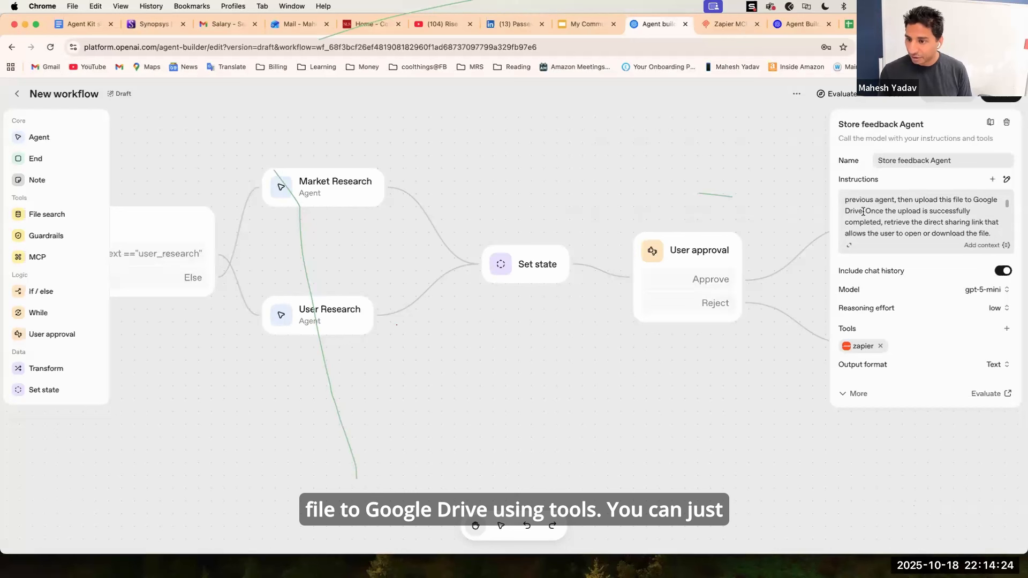
text(using tools)
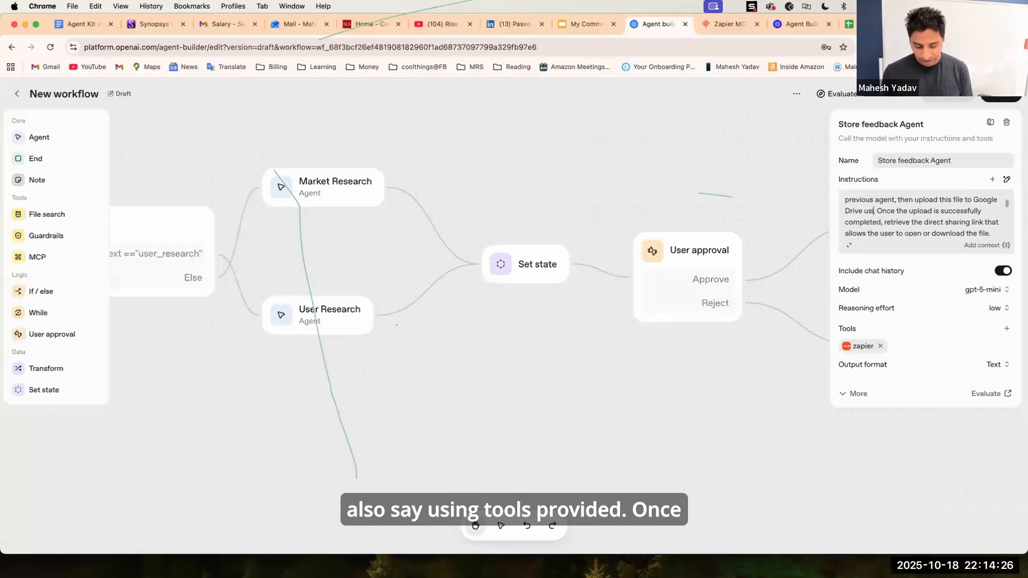
text( provided)
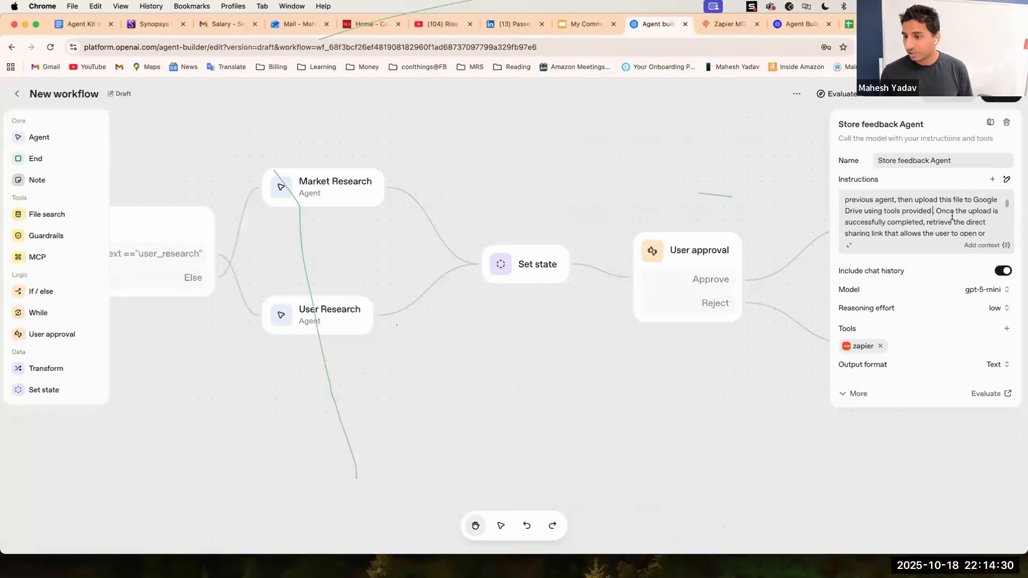
scroll(948, 227, down, 3)
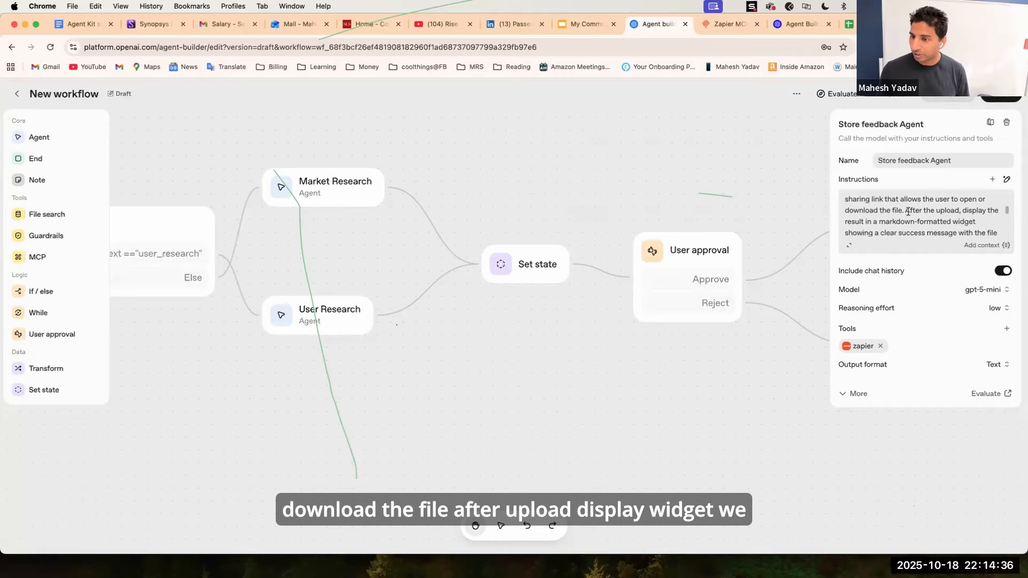
drag(906, 211, 924, 246)
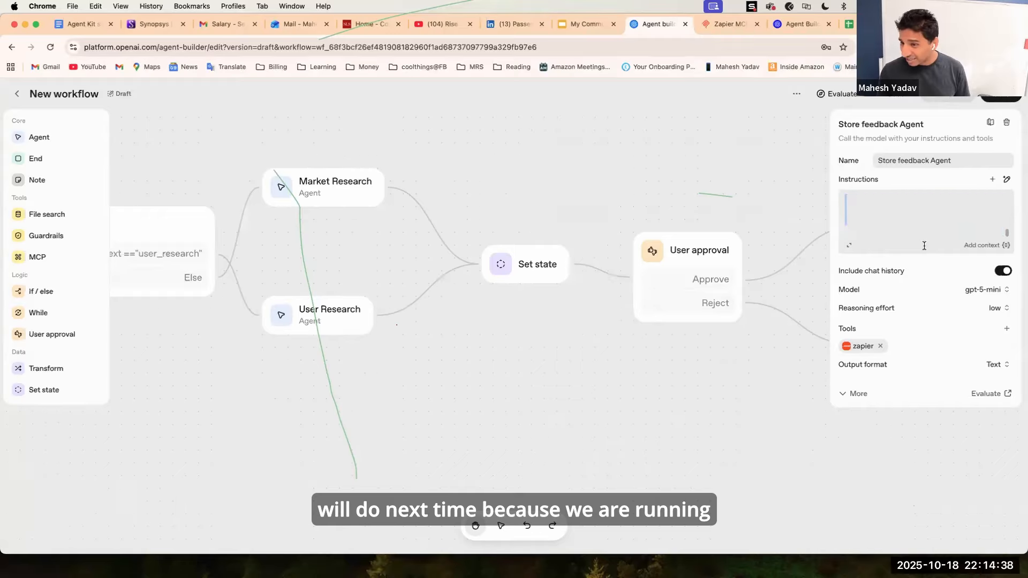
key(BackSpace)
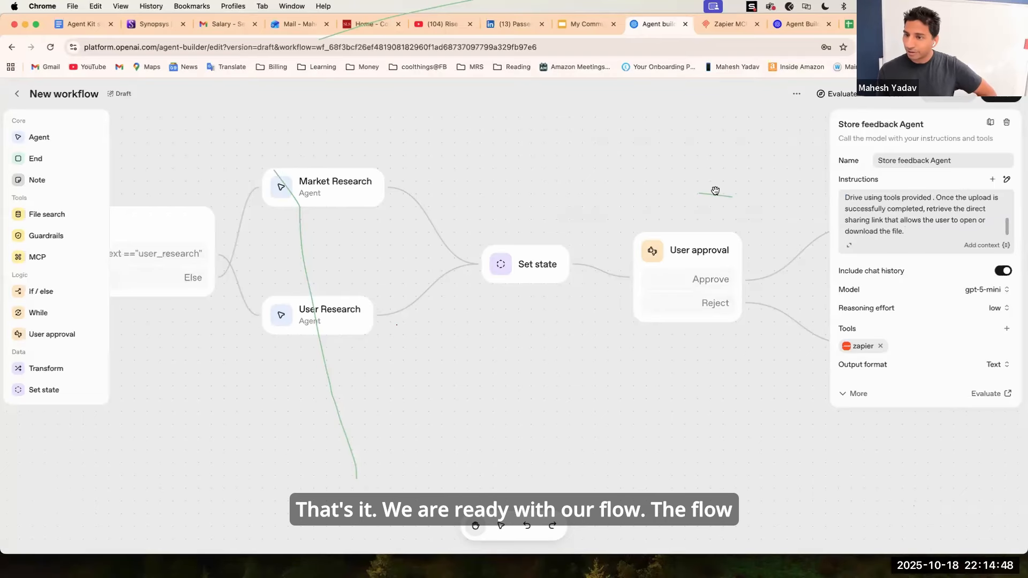
Step: Review the complete workflow from Start to End and check the Store feedback Agent's settings
click(736, 181)
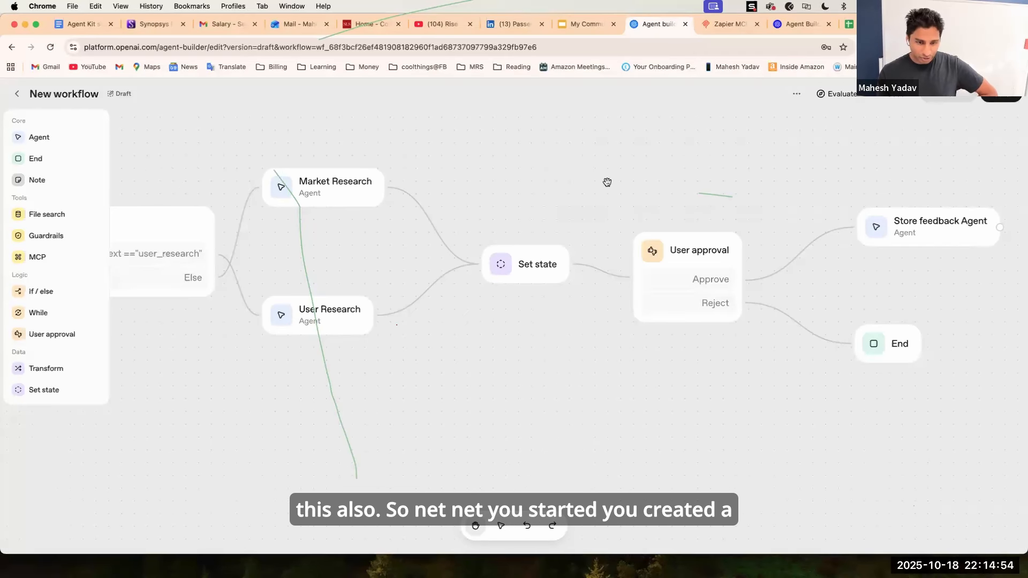
scroll(607, 182, down, 1)
scroll(607, 182, down, 3)
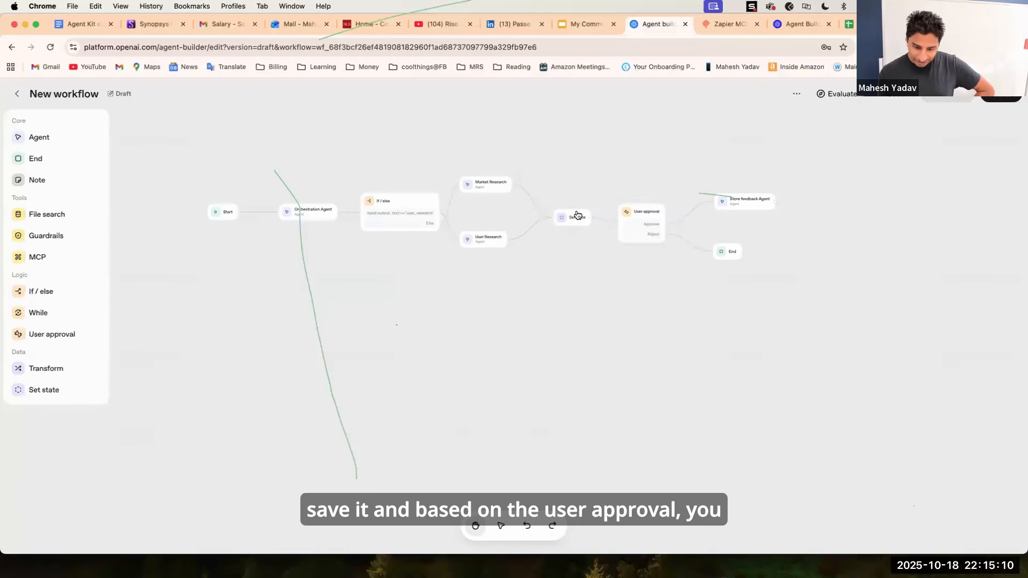
click(736, 203)
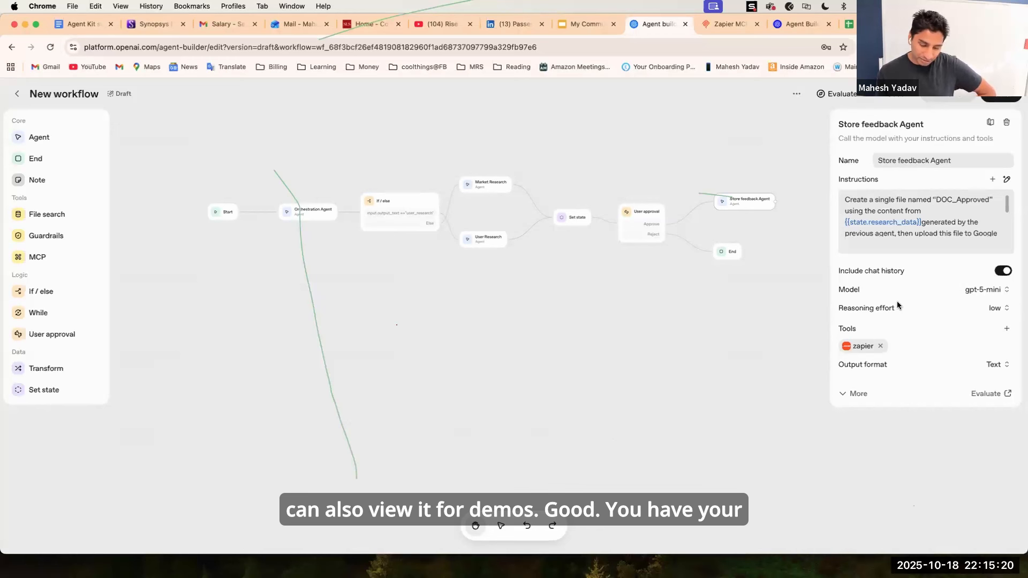
click(698, 351)
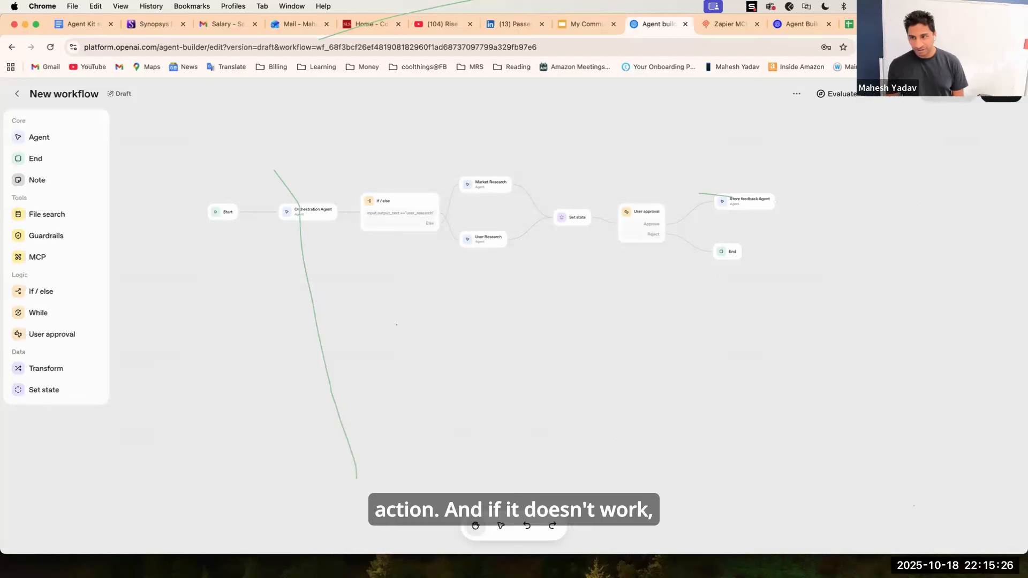
Step: Preview the workflow and send the test message "Hey do user research on agentic ai courses foro PM's and suggest best possible one"
click(948, 95)
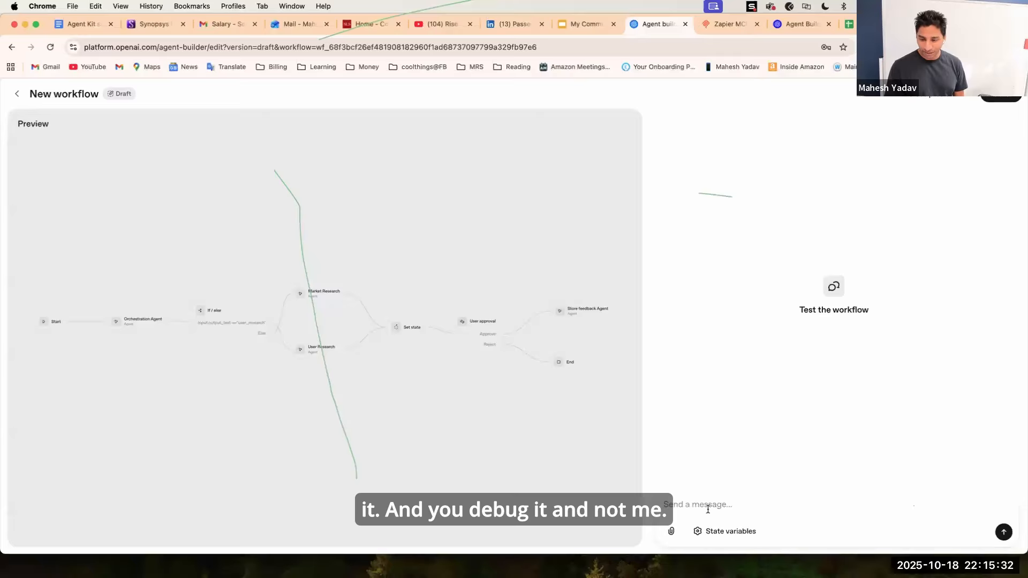
text(Hey do user research on agentic ai courses foro PM's and suggest best possible one)
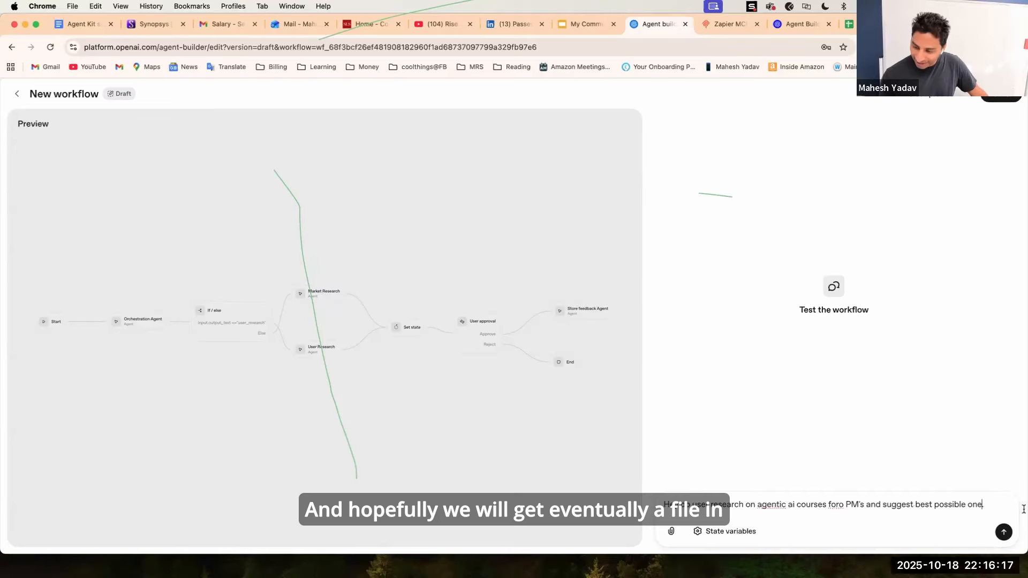
click(1003, 533)
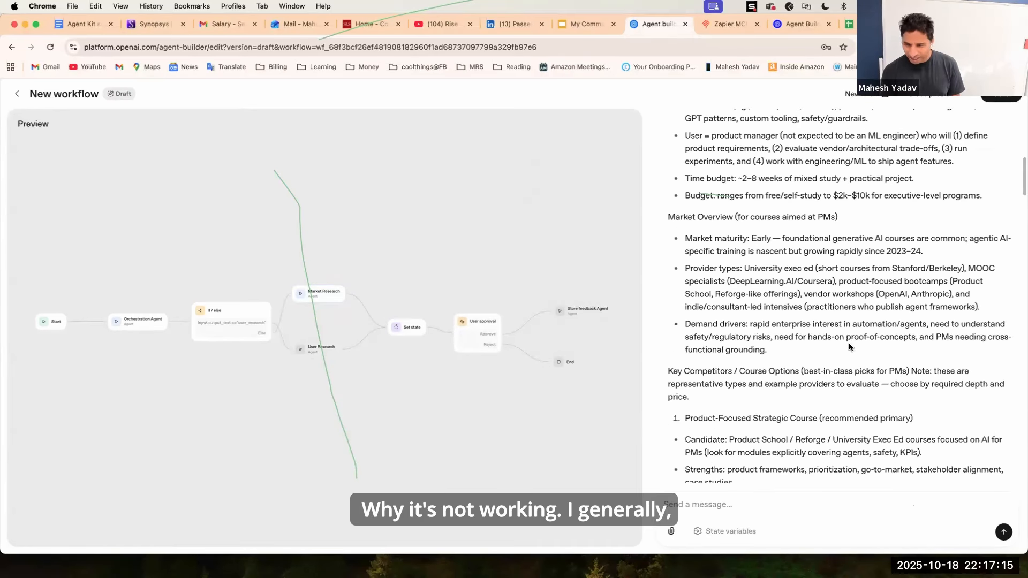
Step: Read through the generated research report, from the course options and market trends to the recommendations and next steps
scroll(849, 342, down, 10)
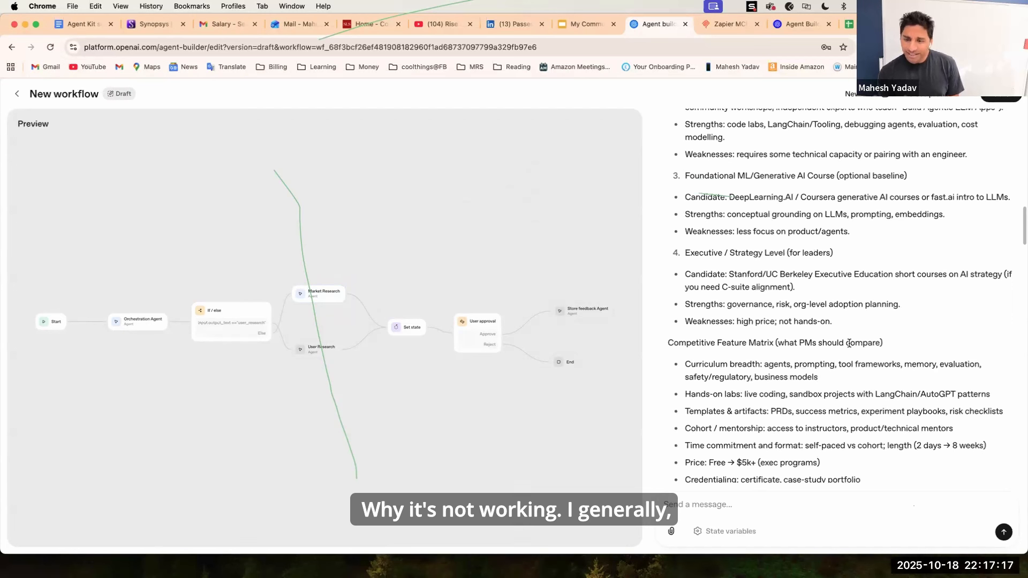
scroll(850, 342, down, 3)
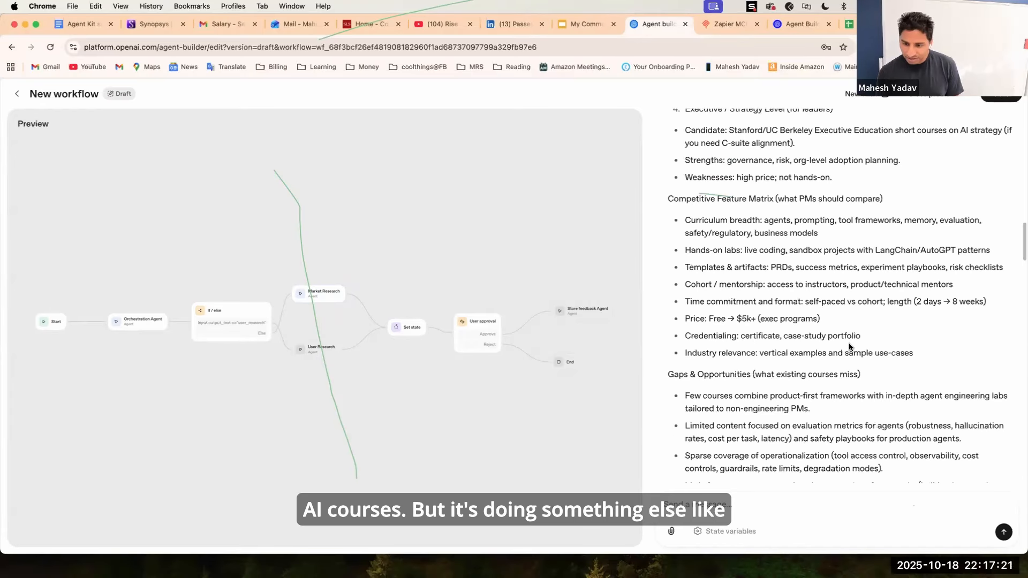
scroll(850, 347, down, 5)
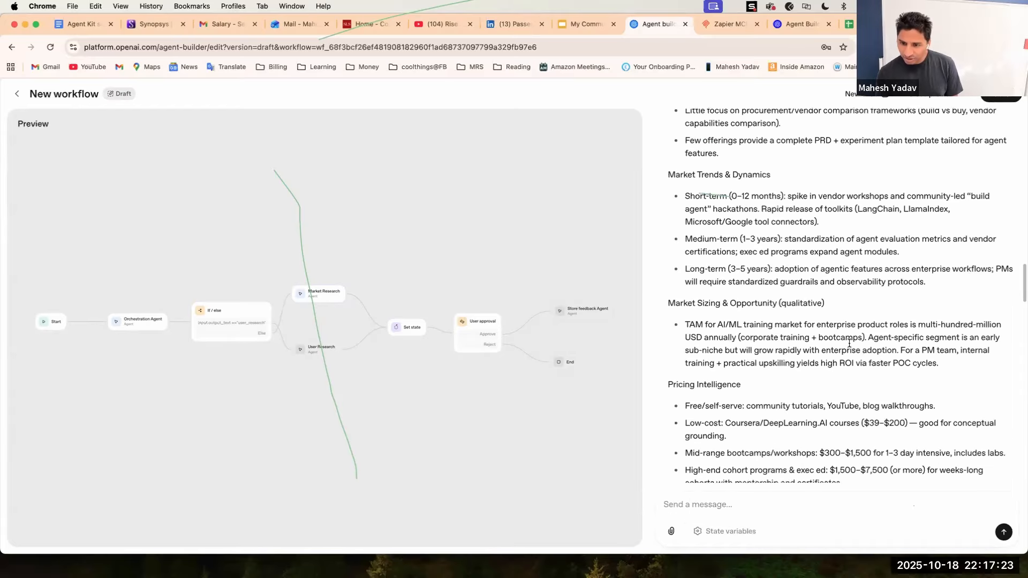
scroll(850, 343, down, 2)
scroll(849, 343, down, 9)
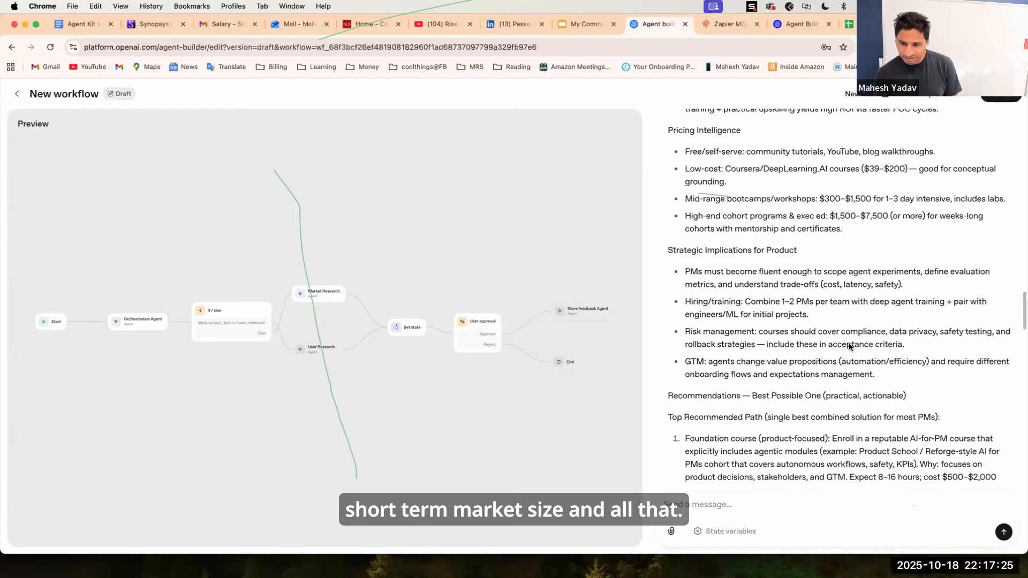
scroll(849, 347, down, 15)
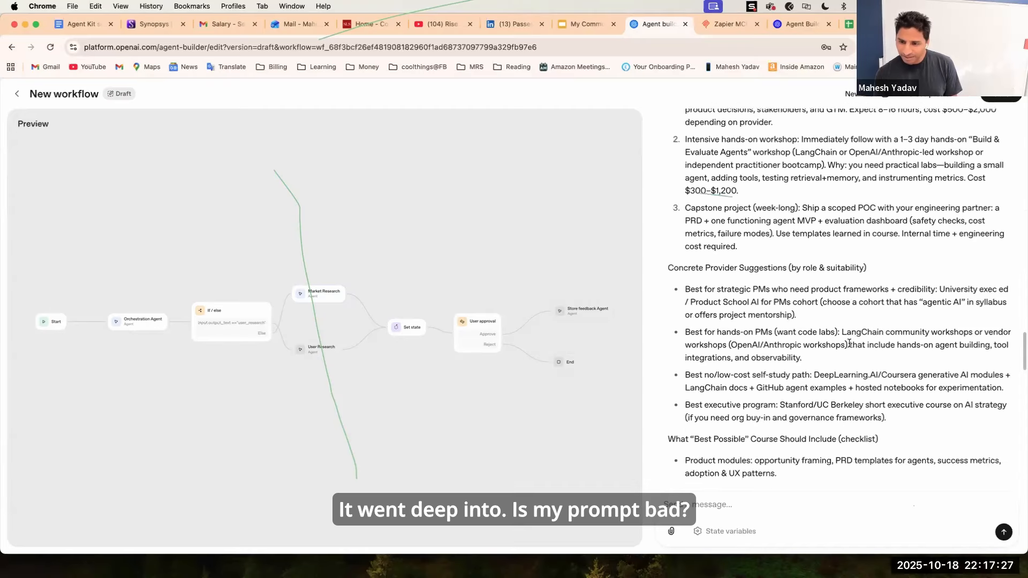
scroll(849, 347, down, 20)
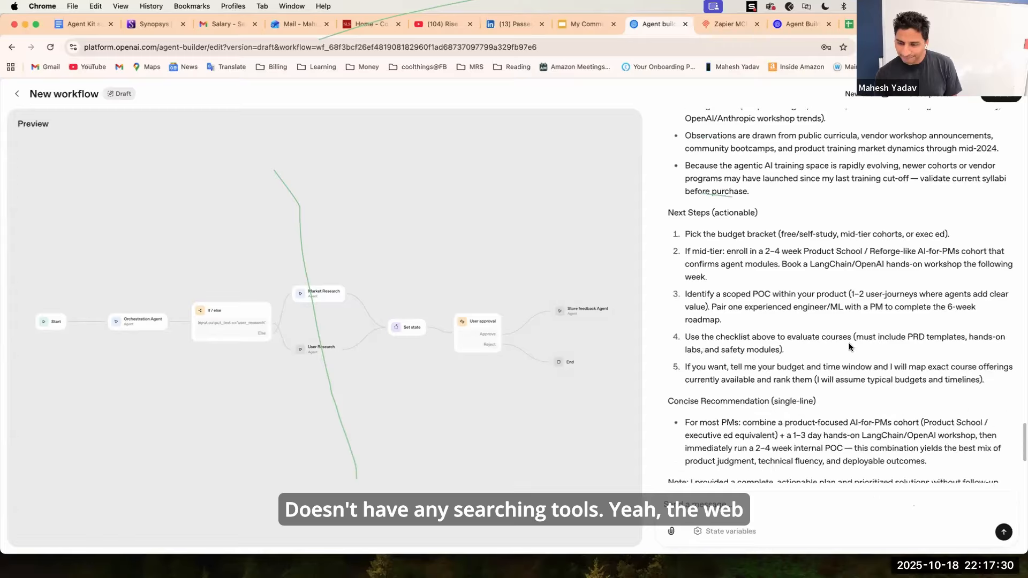
Step: Reject the user approval request at the end of the test run and return to editing the workflow
scroll(849, 347, down, 1)
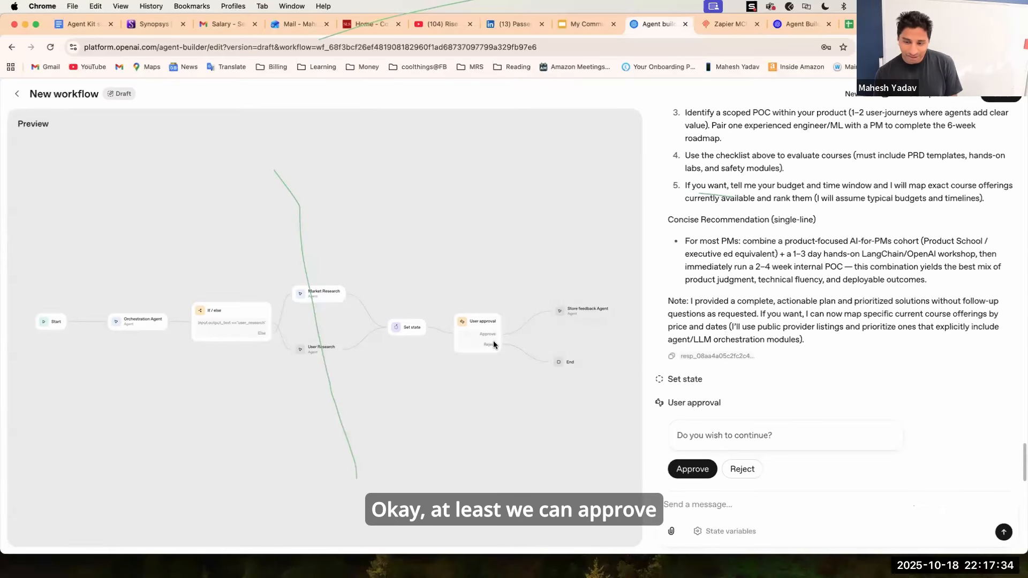
click(747, 474)
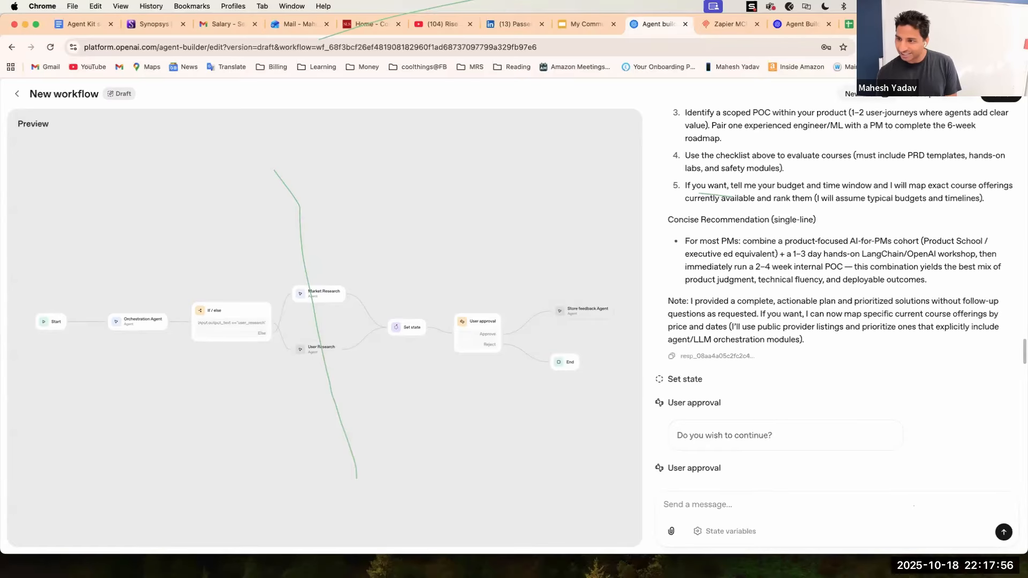
click(939, 93)
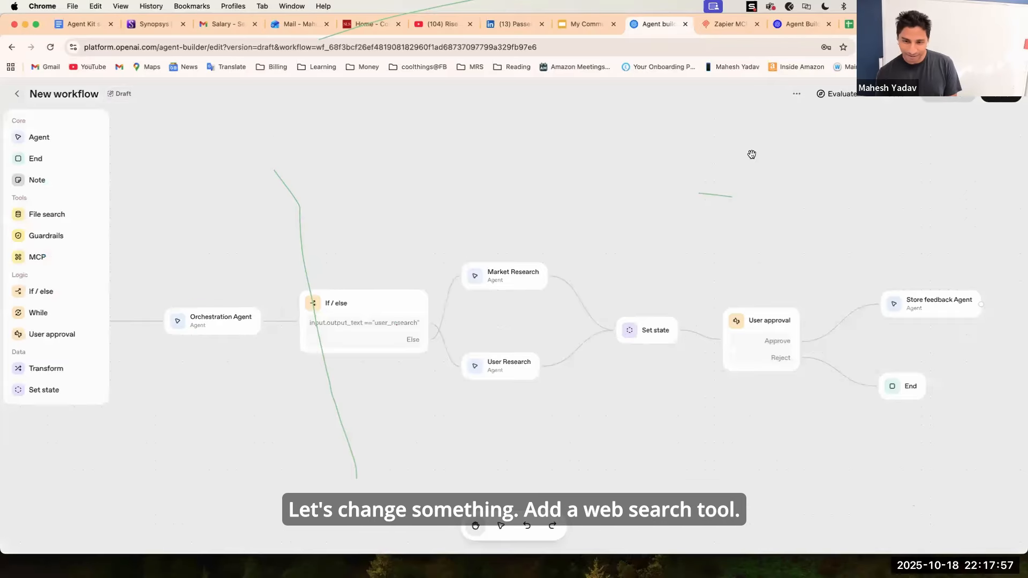
Step: Add a Web search tool to the Market Research agent with the country set to United States of America
click(496, 277)
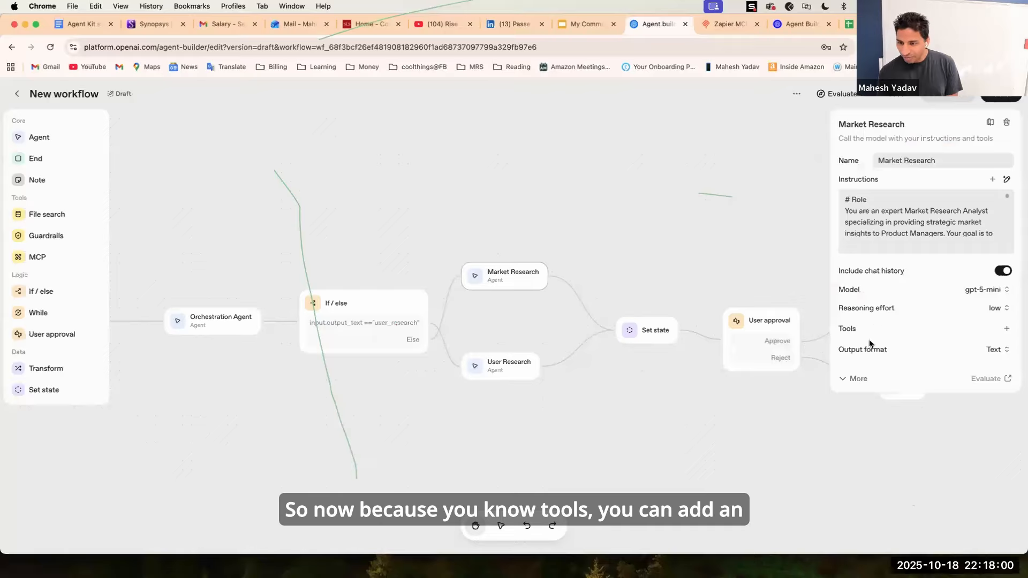
click(1008, 329)
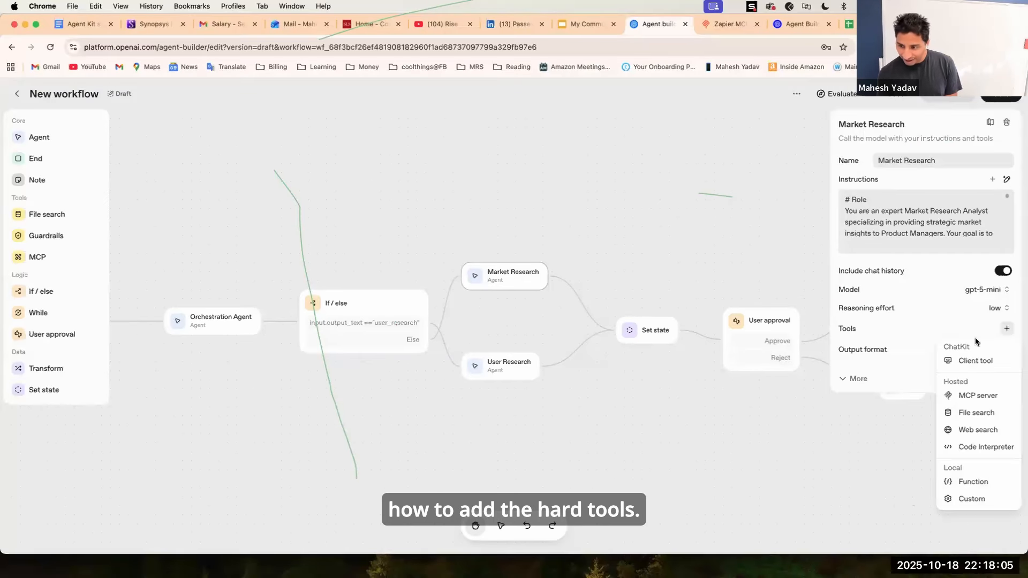
click(970, 430)
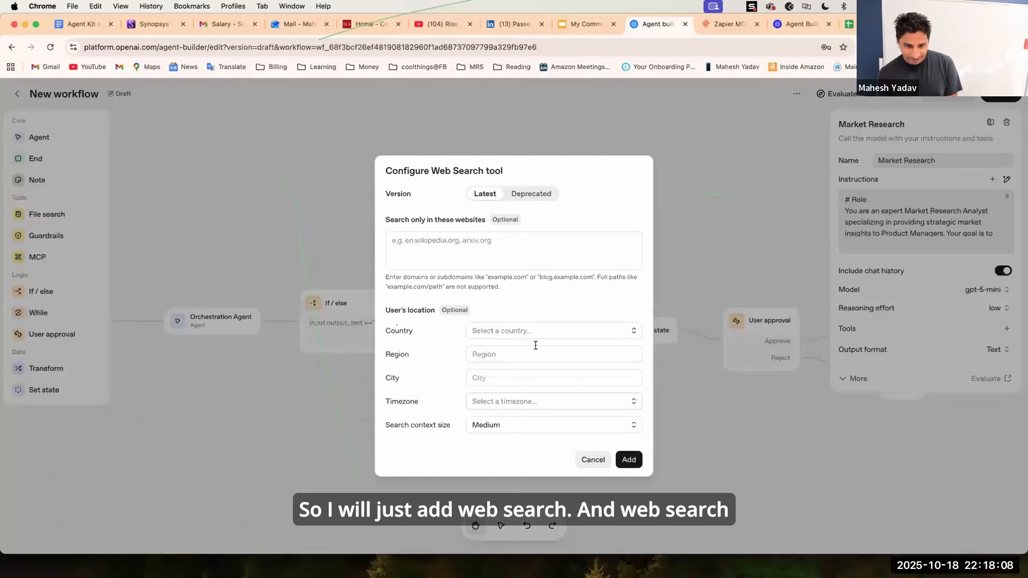
click(451, 245)
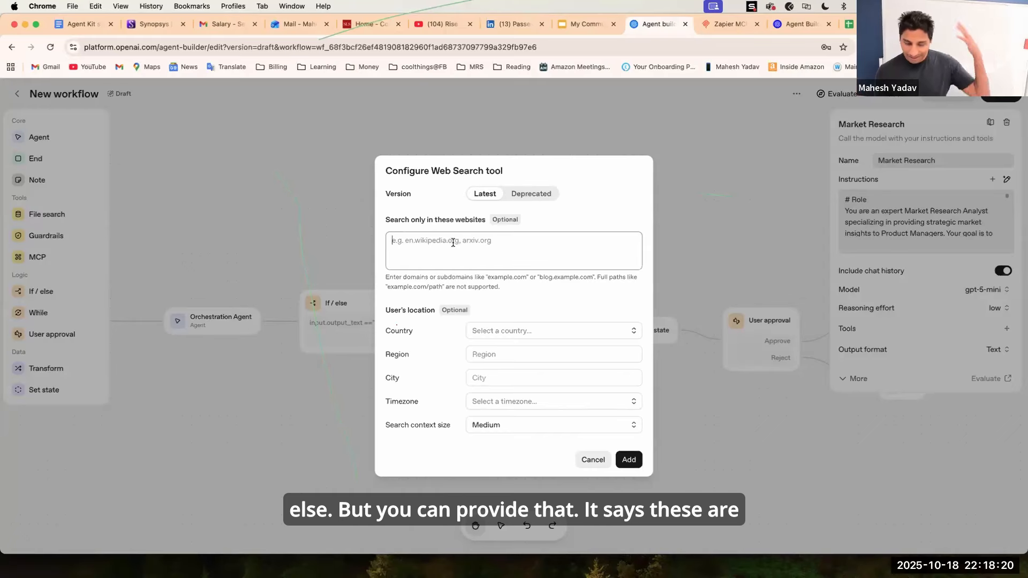
click(538, 330)
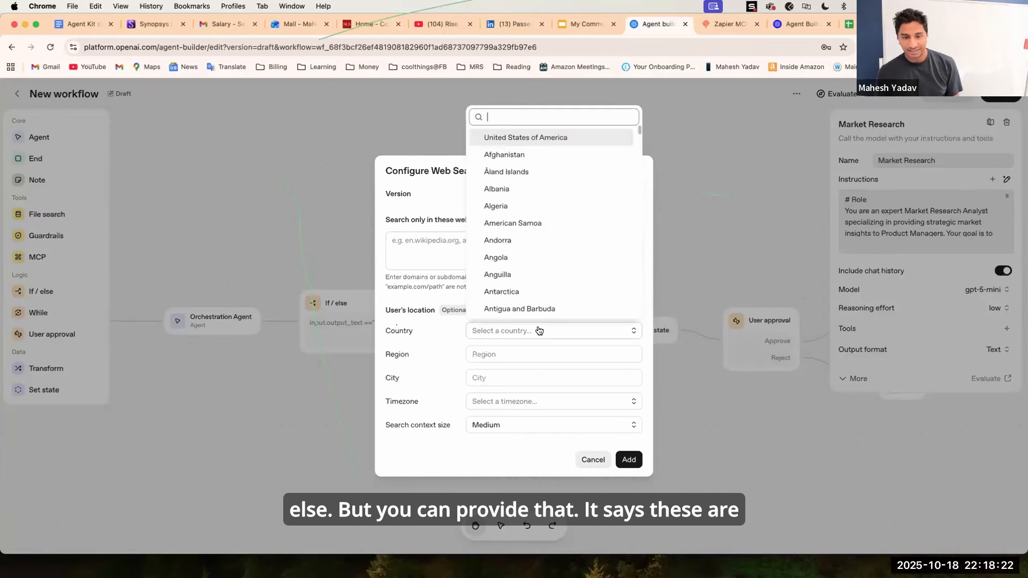
click(551, 141)
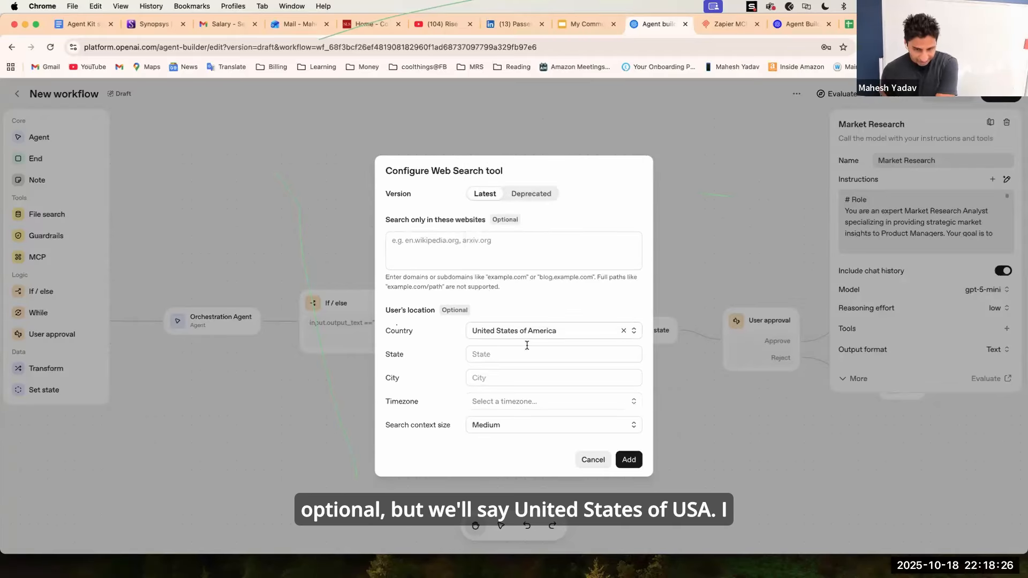
click(626, 458)
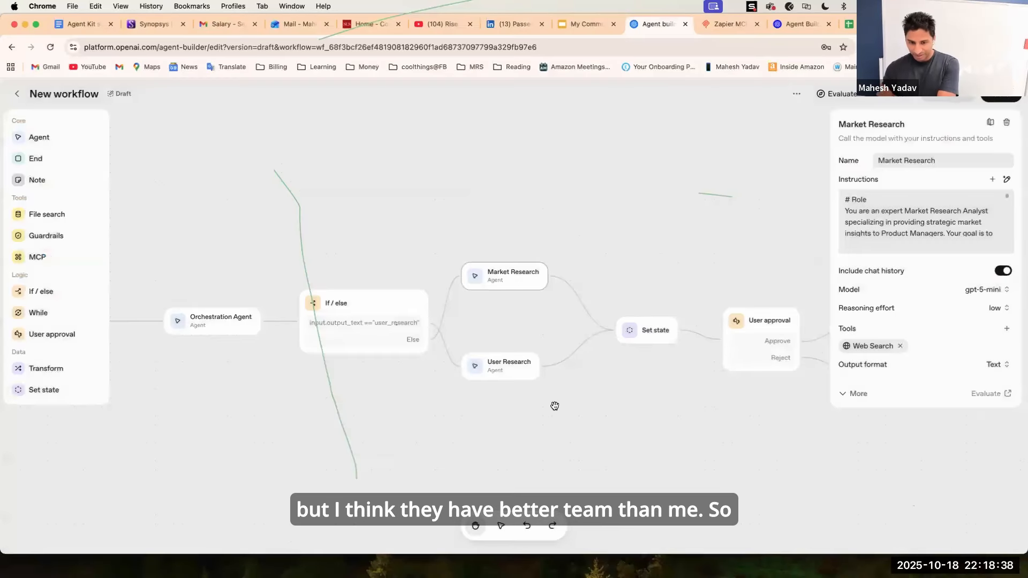
Step: Add a Web search tool with default settings to the User Research agent and close its settings
click(523, 375)
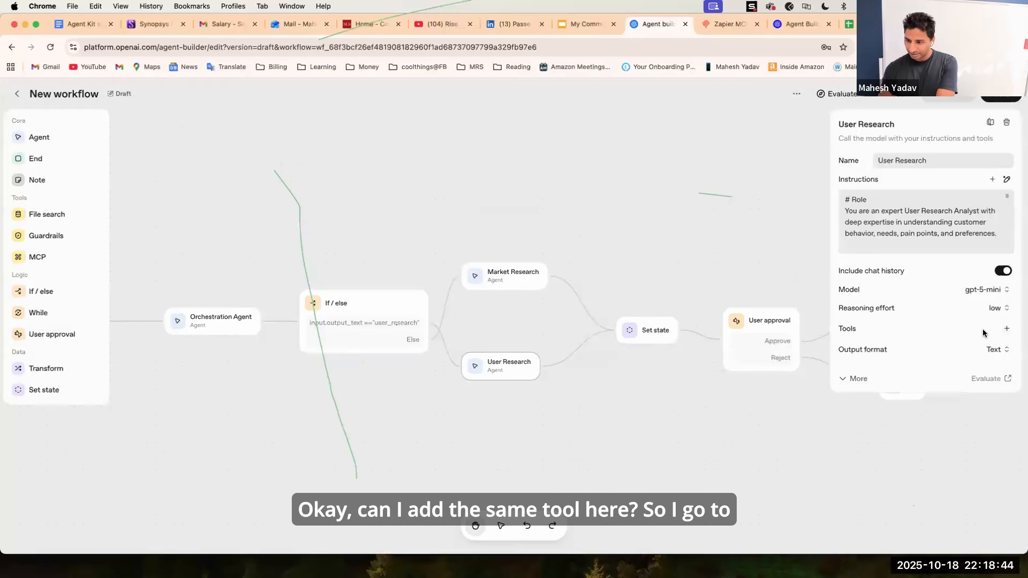
click(1006, 329)
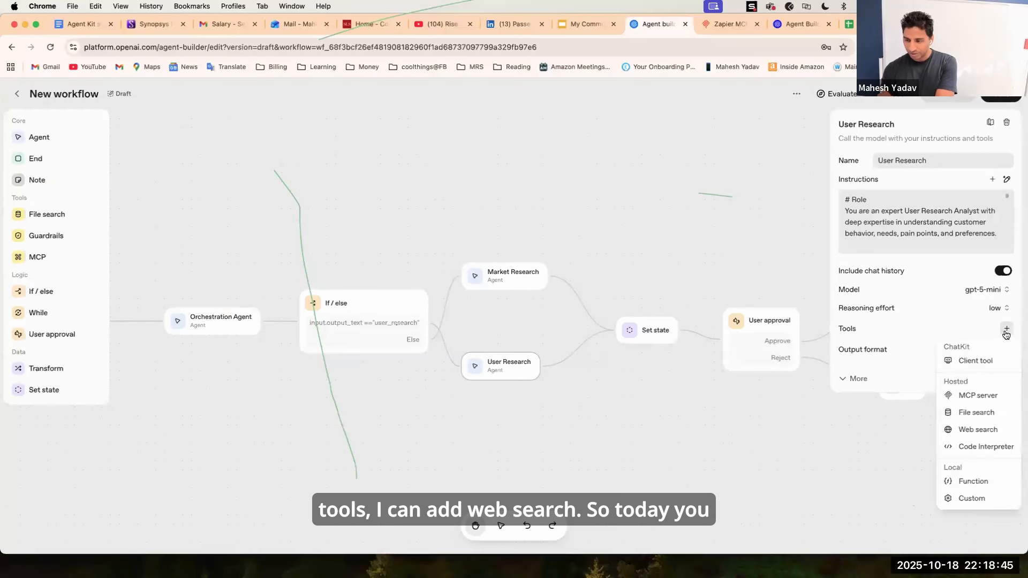
click(980, 430)
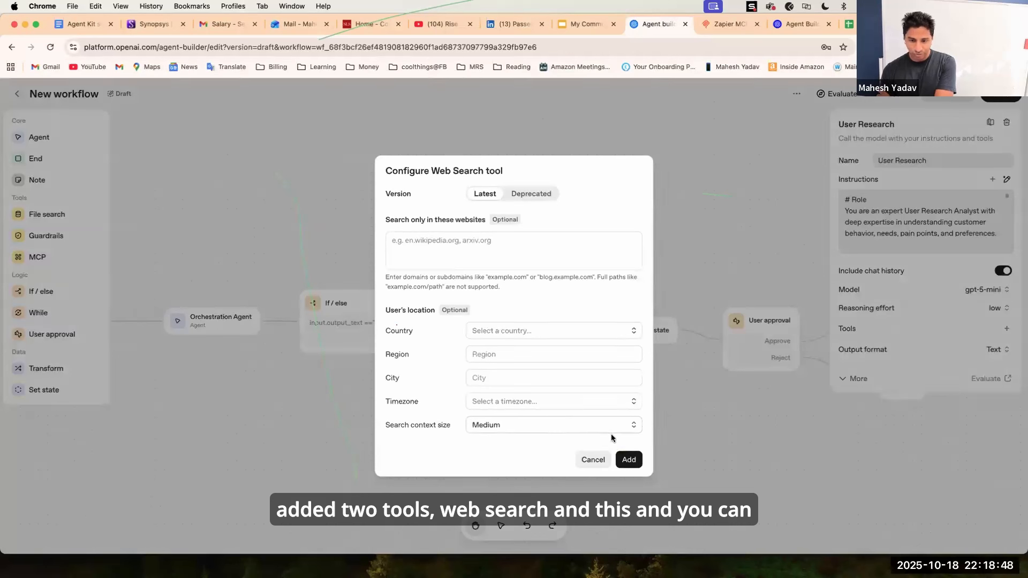
click(629, 459)
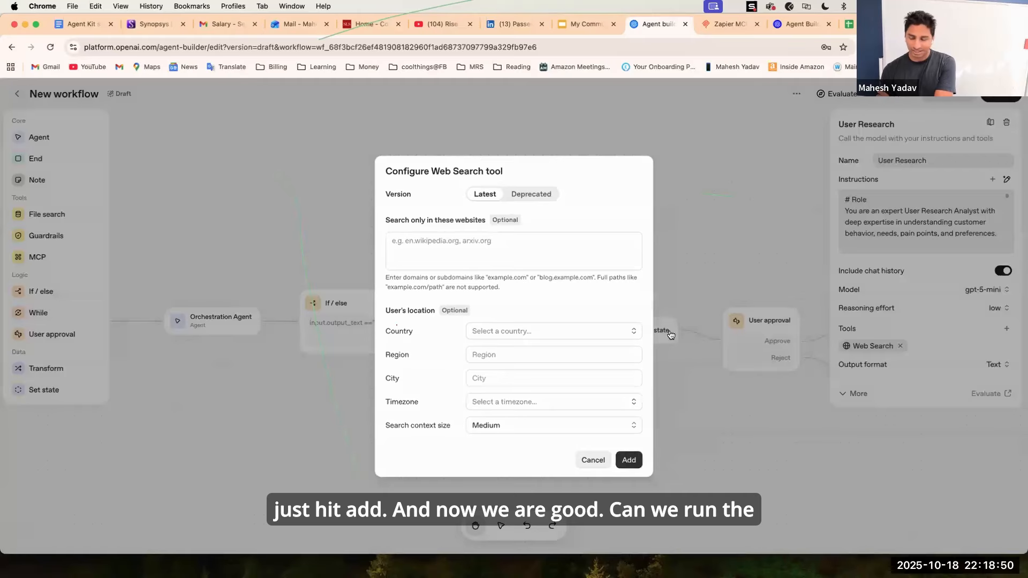
click(655, 240)
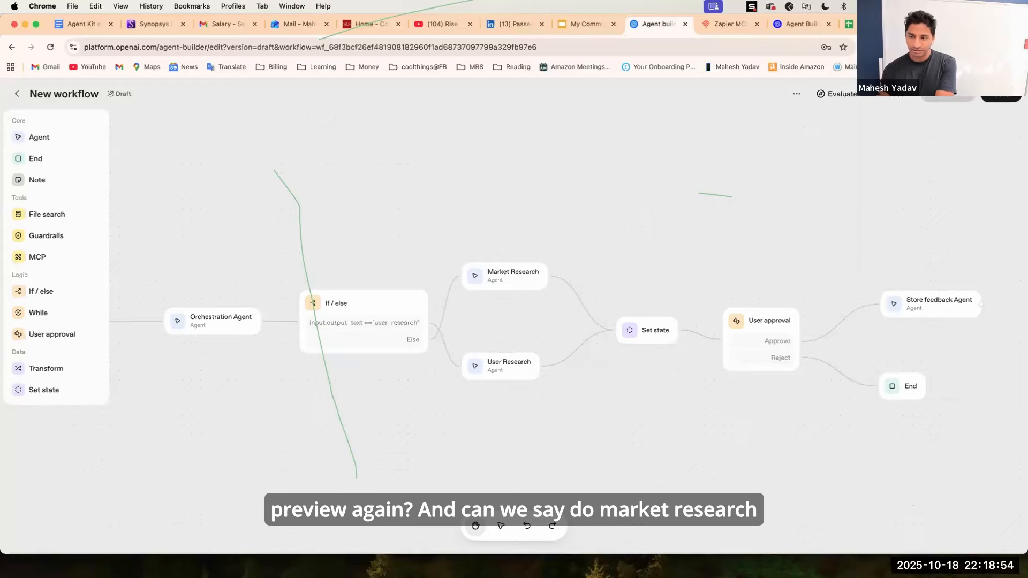
Step: Preview the workflow and send the test message "do market research on agentic AI course for PM's"
click(923, 96)
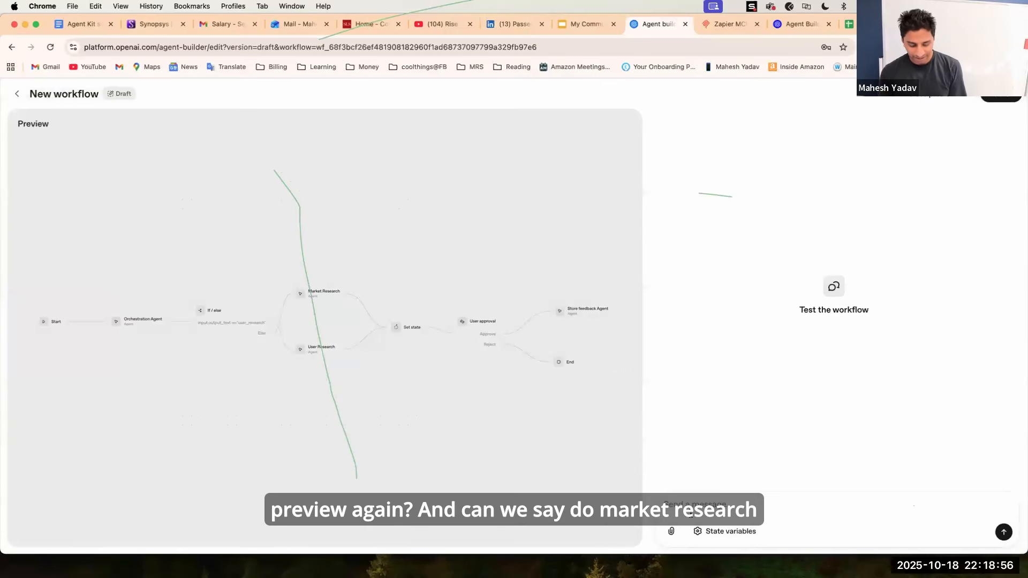
text(do market research on agenitc)
key(BackSpace)
key(BackSpace)
key(BackSpace)
text(tic)
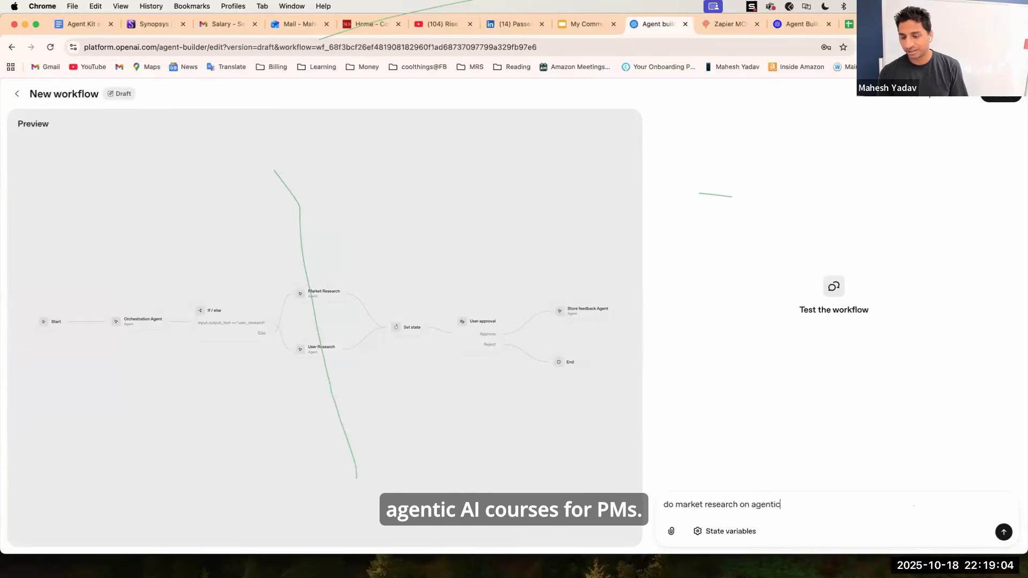
text( AI course for PM's)
key(Return)
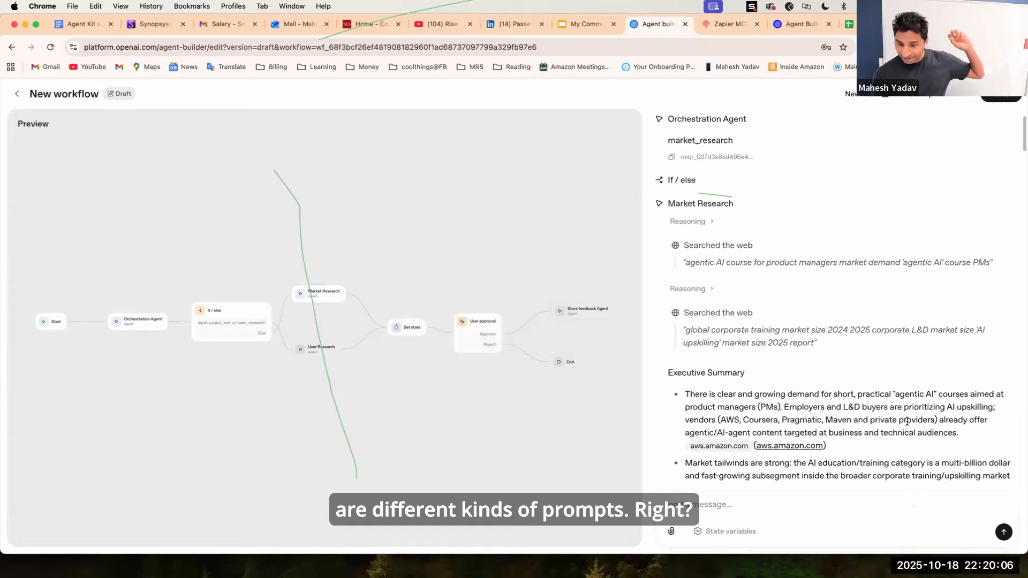
Step: Read through the market research report, from the competitive landscape and market trends to the final recommendation
scroll(909, 428, down, 8)
scroll(908, 426, down, 5)
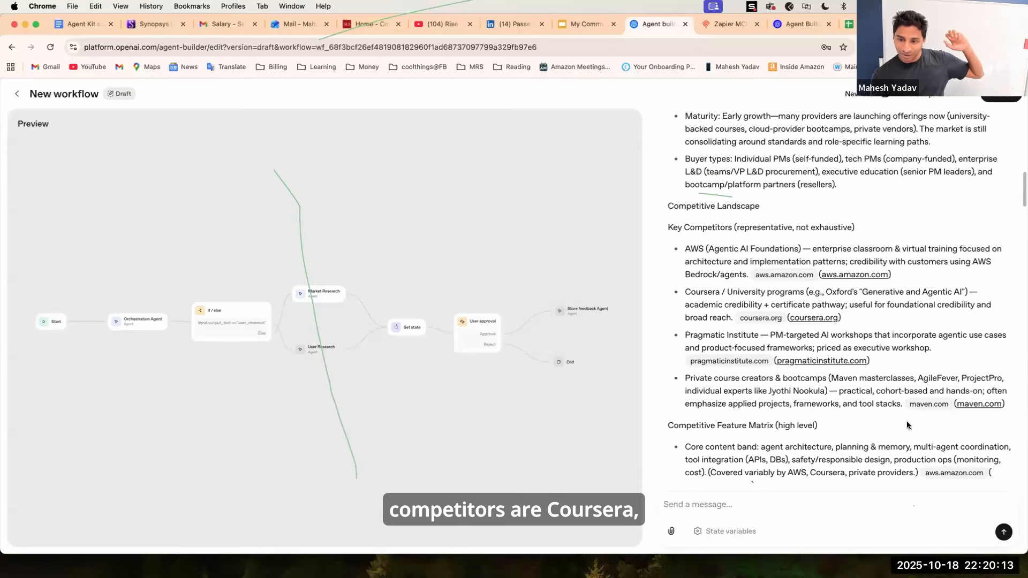
scroll(908, 426, down, 4)
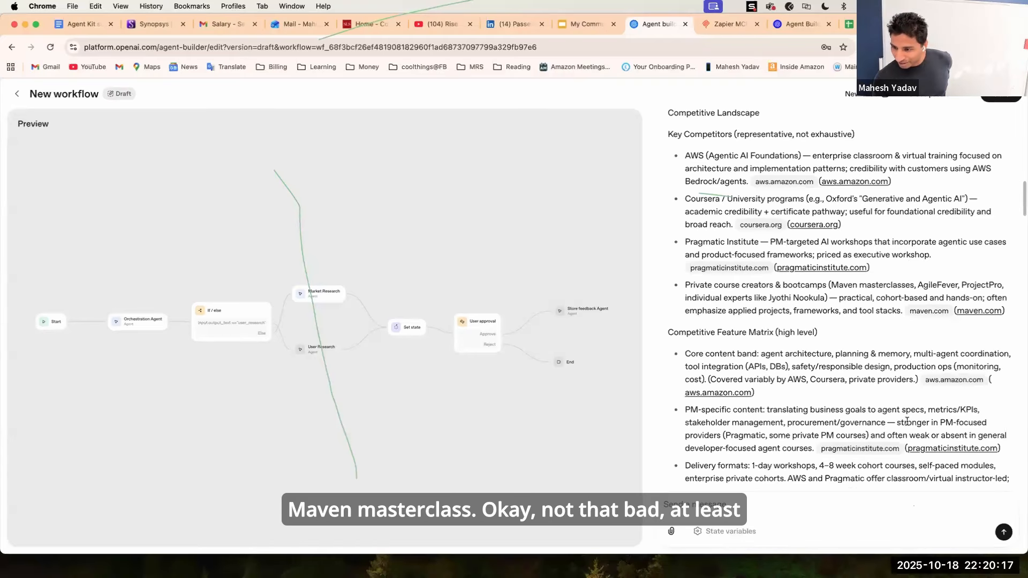
scroll(907, 421, down, 4)
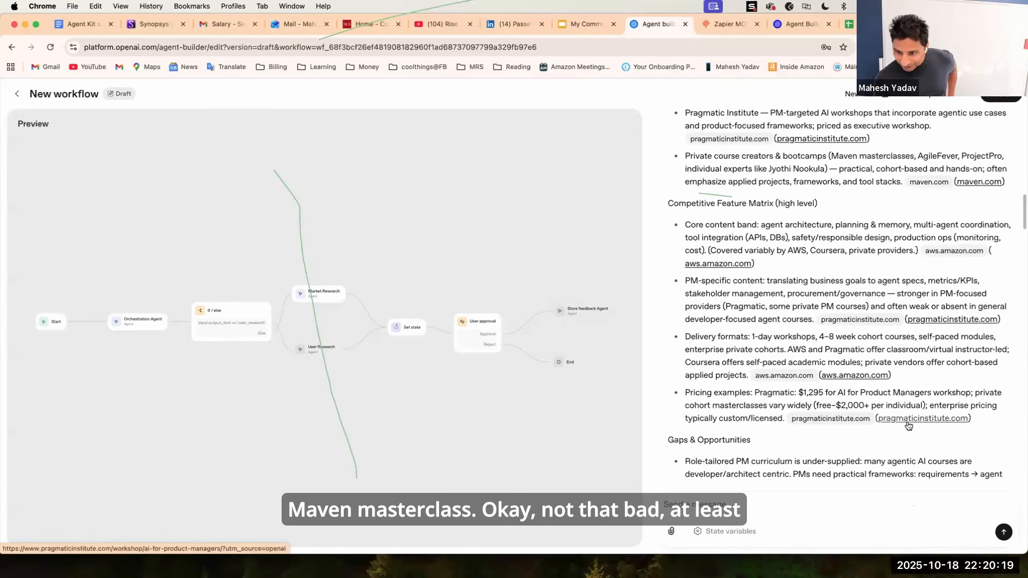
scroll(908, 424, down, 2)
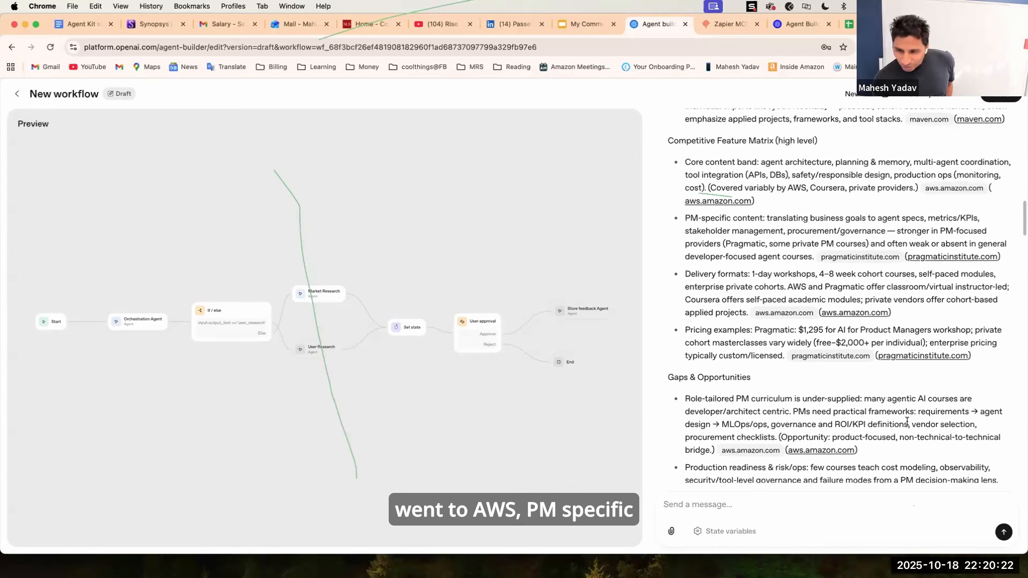
scroll(907, 422, down, 1)
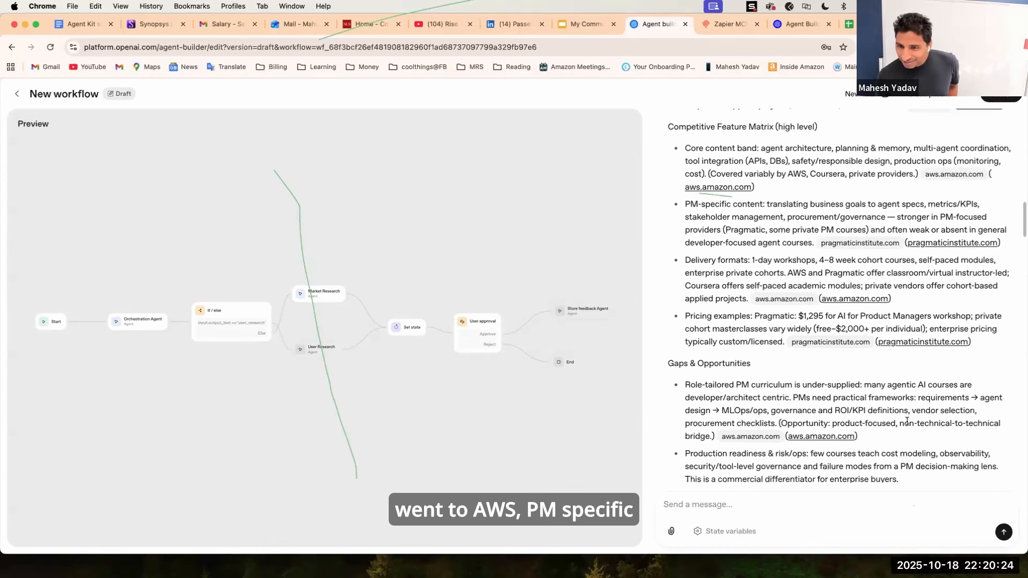
scroll(907, 421, down, 5)
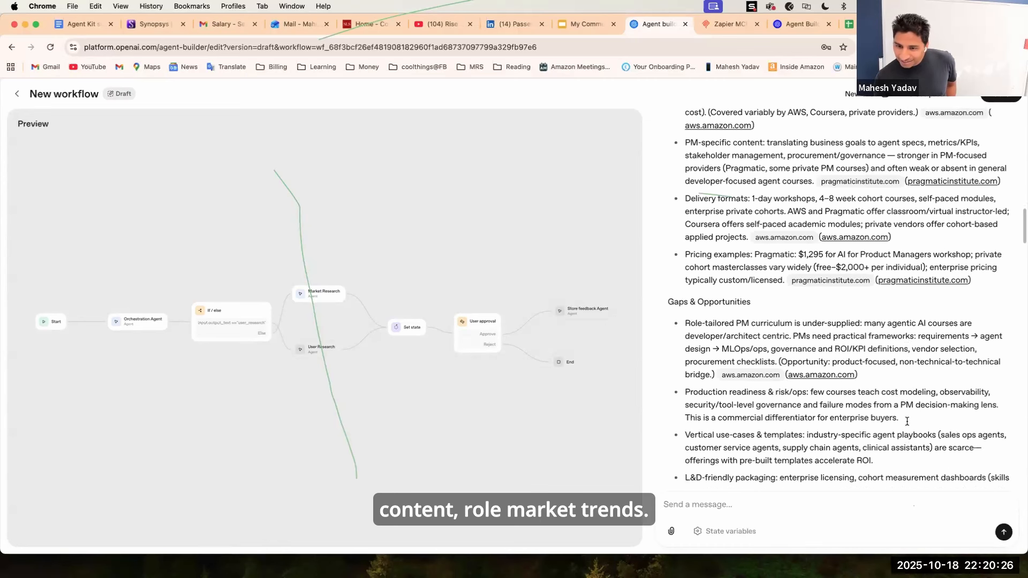
scroll(907, 421, down, 20)
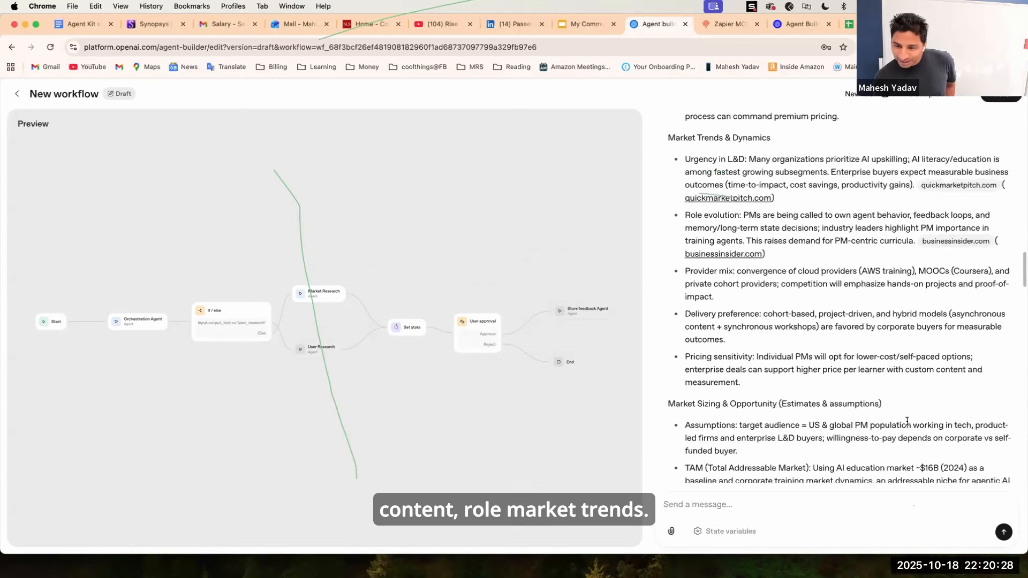
scroll(907, 421, down, 14)
scroll(906, 424, down, 20)
scroll(908, 426, down, 16)
scroll(907, 423, down, 8)
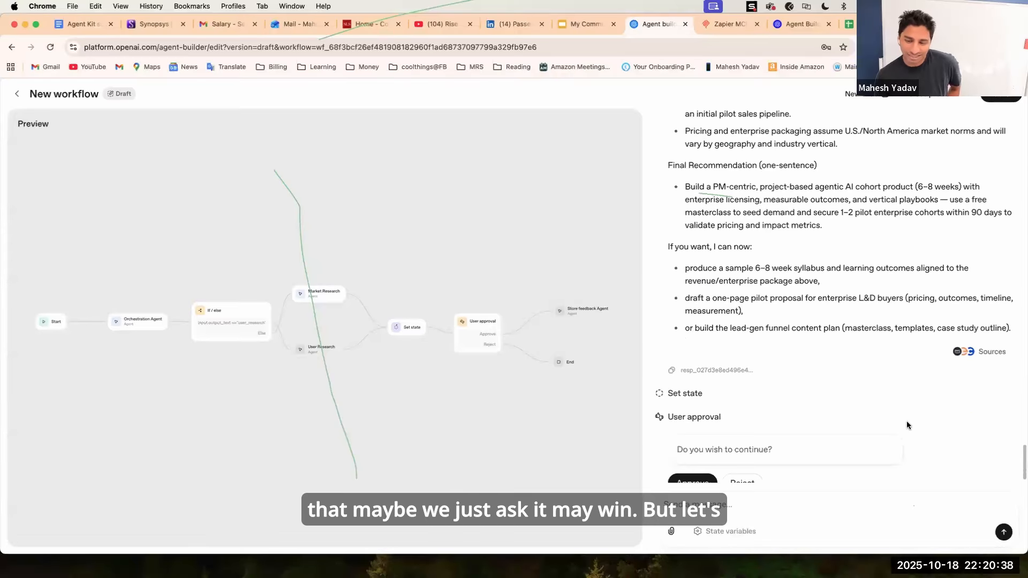
Step: Approve the market research result and select the error text shown under the Store feedback Agent
scroll(760, 449, down, 1)
click(690, 470)
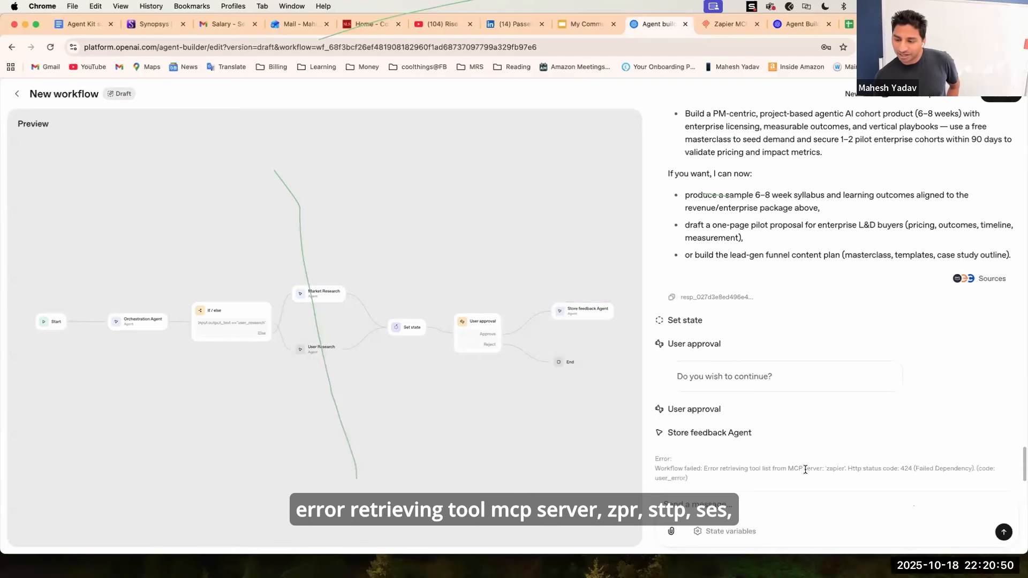
triple_click(854, 468)
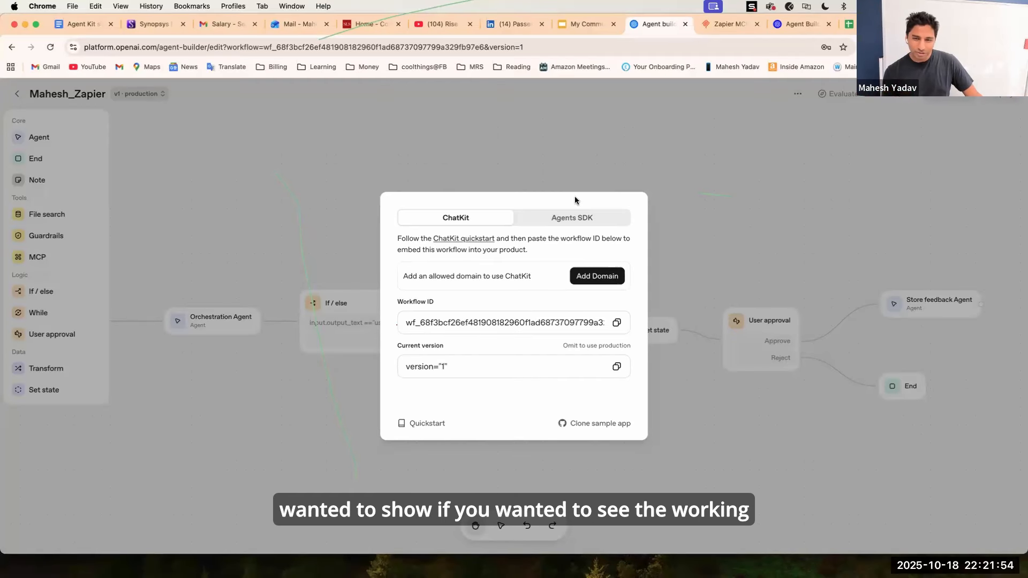
Step: Close the ChatKit dialog, return to the workflow overview and open the draft workflow dated Oct 18, 07:56 AM
key(Escape)
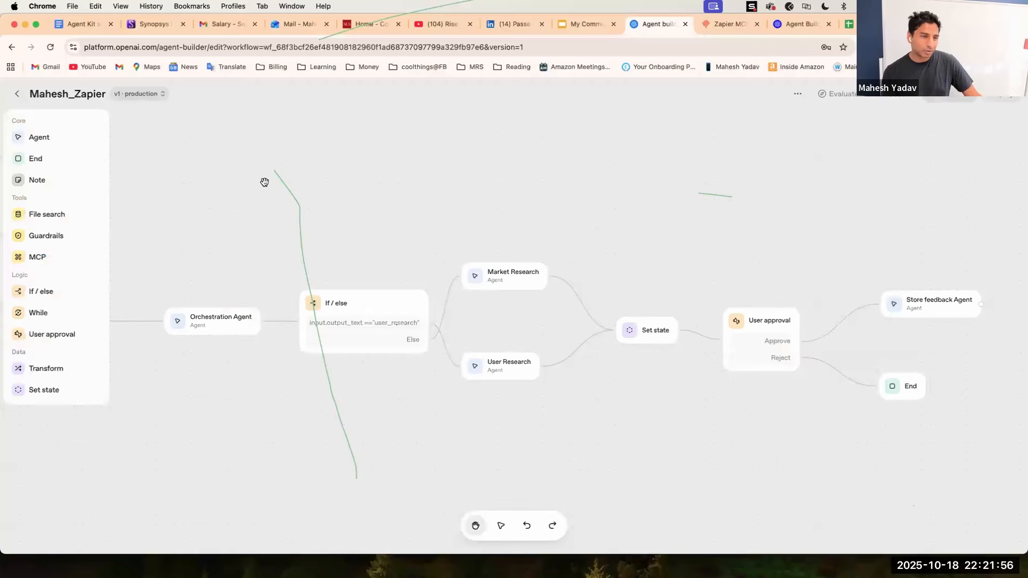
click(20, 95)
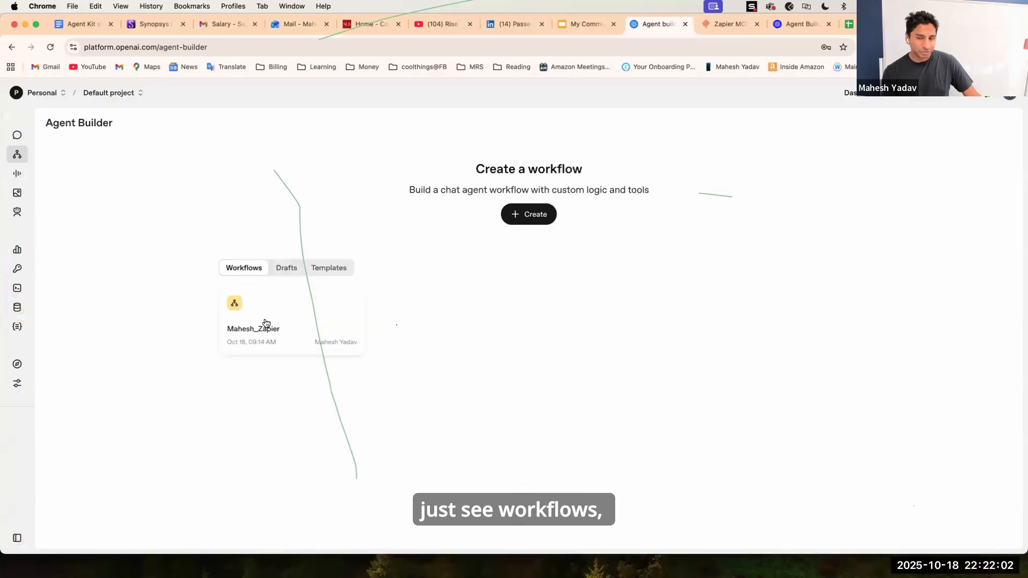
click(42, 93)
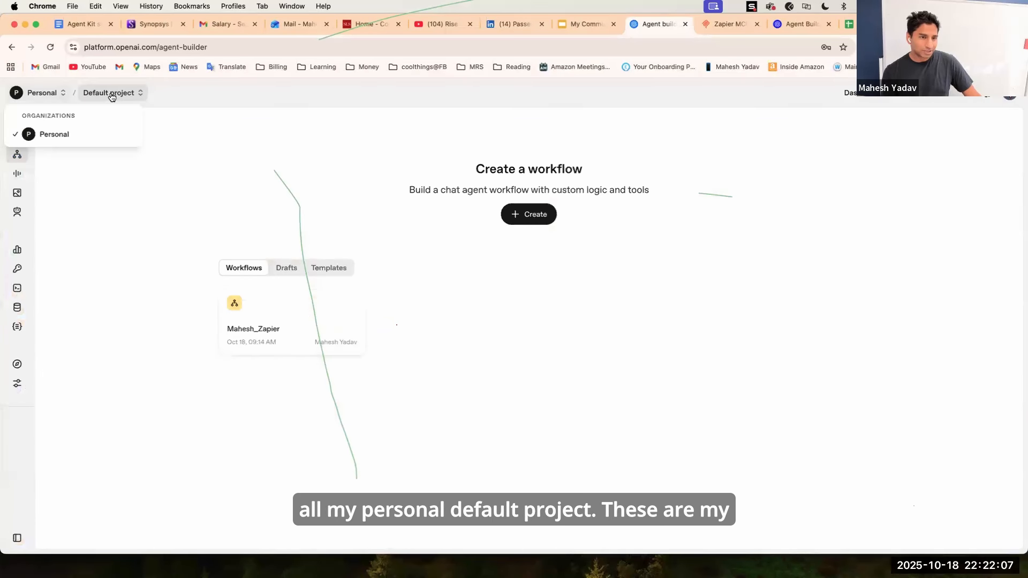
click(108, 93)
click(291, 266)
click(288, 268)
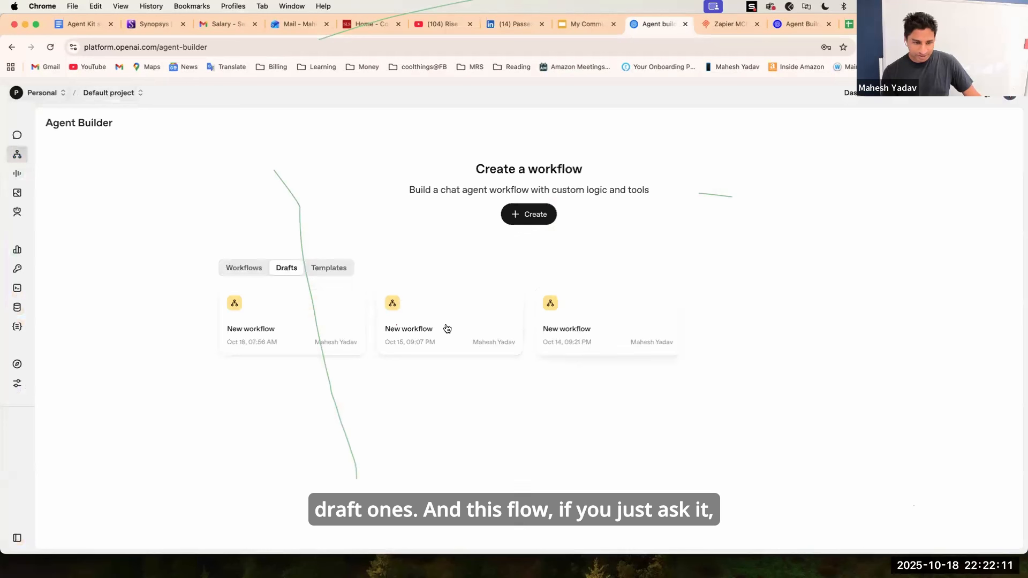
click(271, 331)
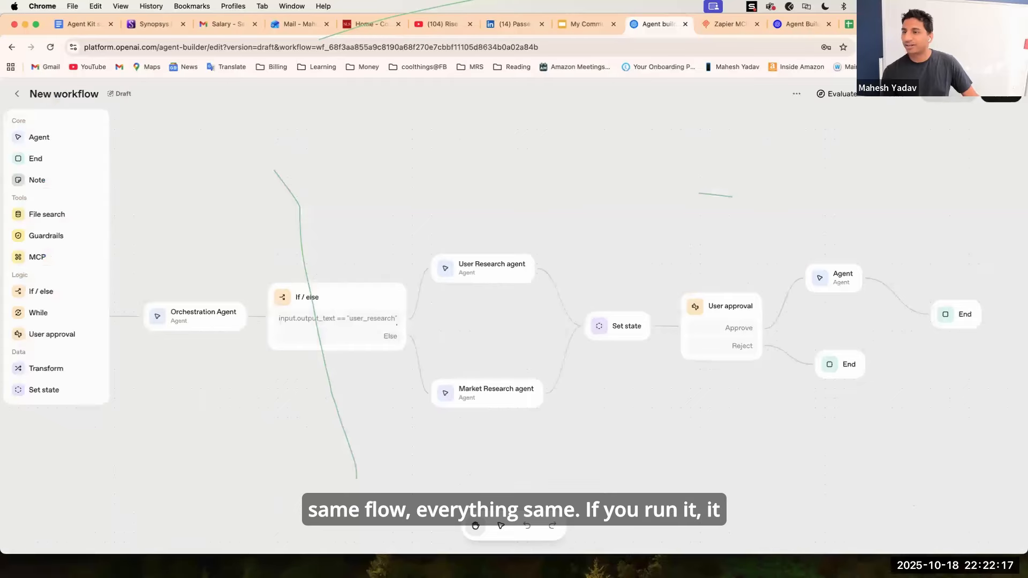
Step: Preview the draft workflow and send the test message "do research on aii ooportunities in CRE space"
click(949, 95)
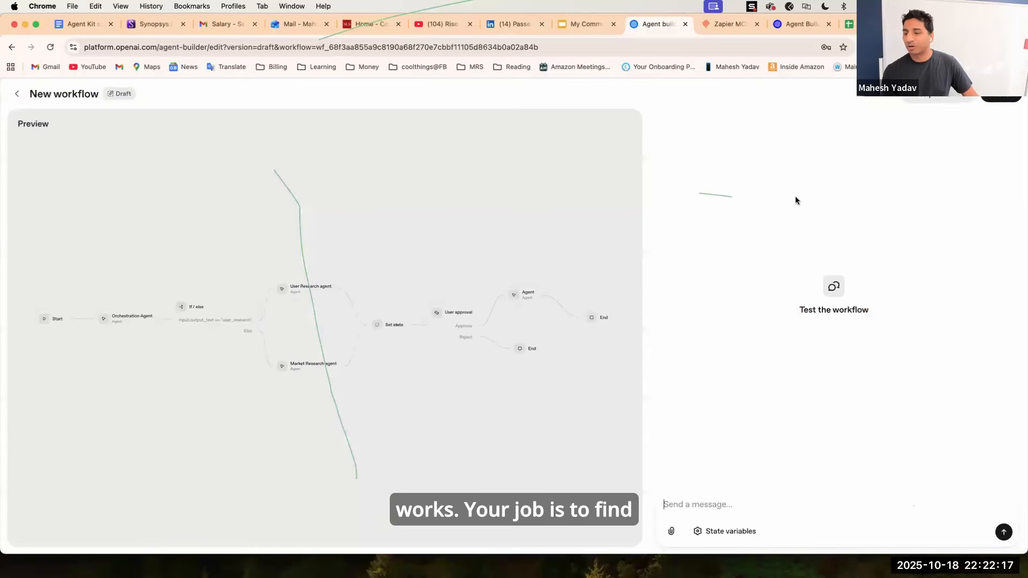
click(665, 502)
text(do research o)
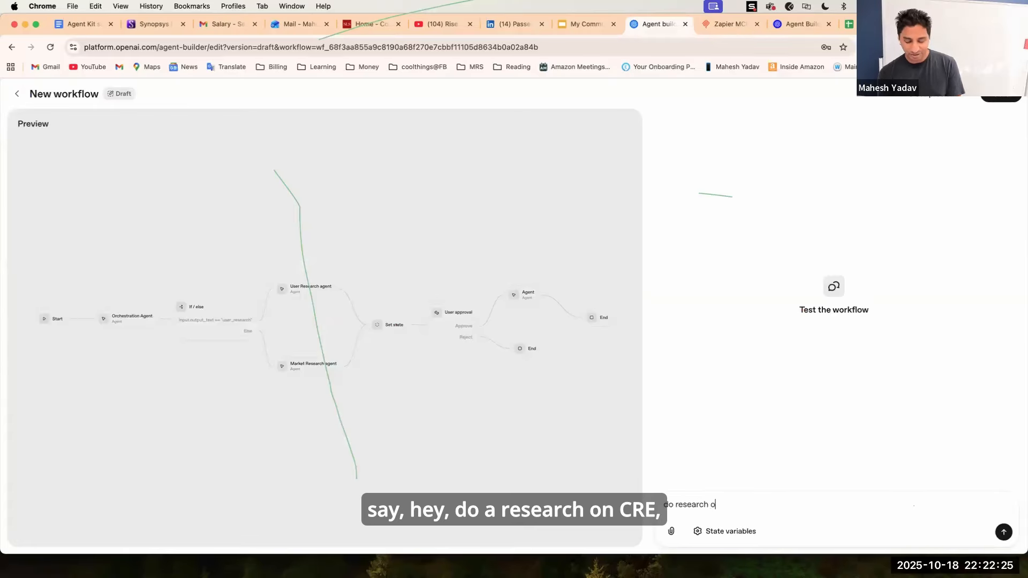
text(CRE)
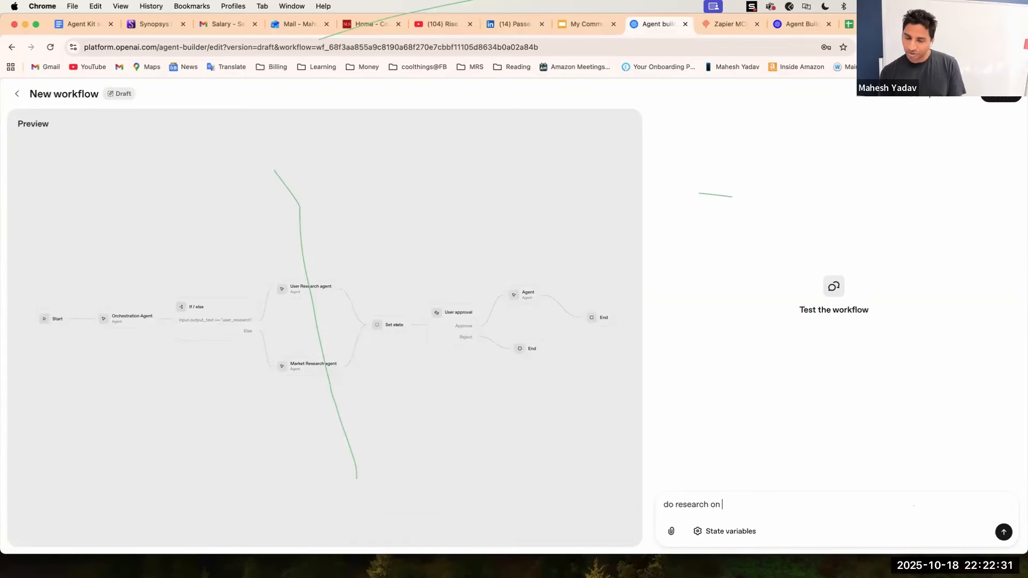
key(BackSpace)
key(BackSpace)
key(BackSpace)
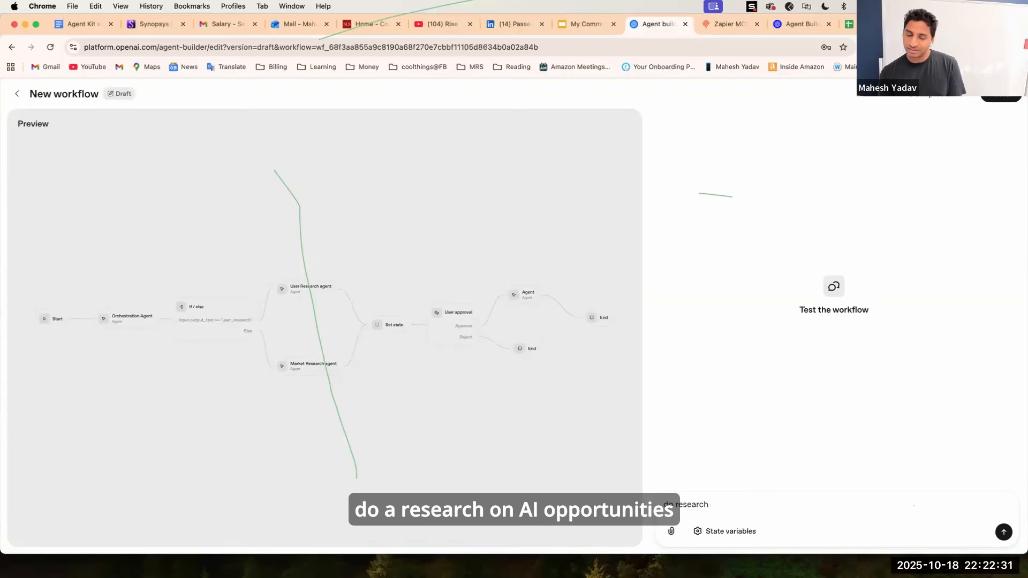
text(on aii)
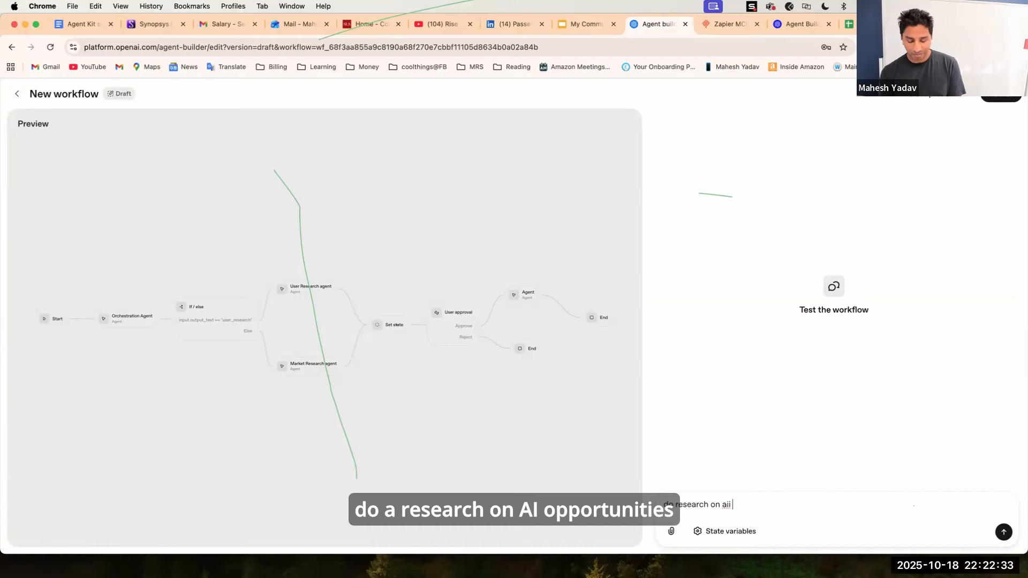
text( ooportunities in CRE)
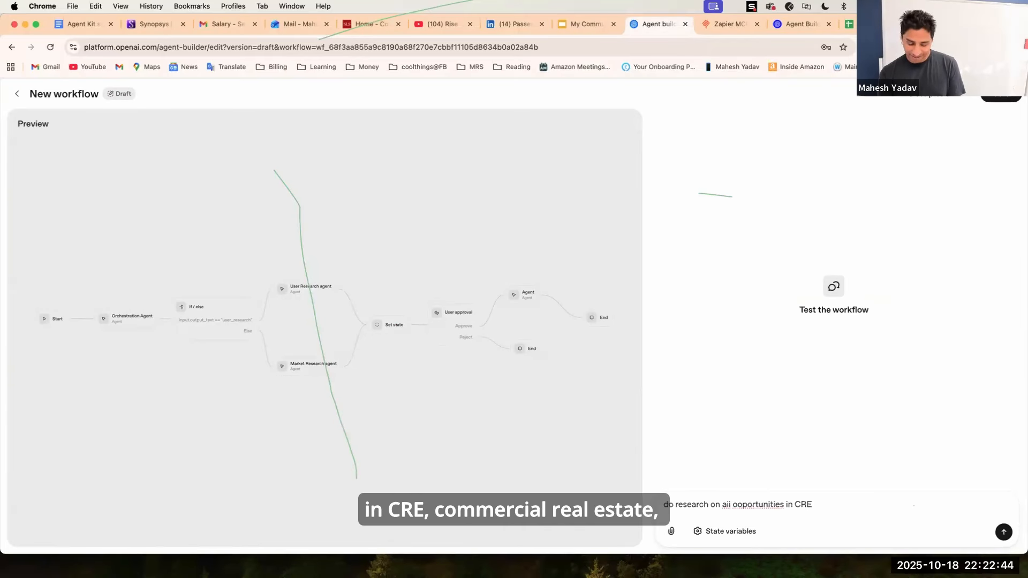
text( space)
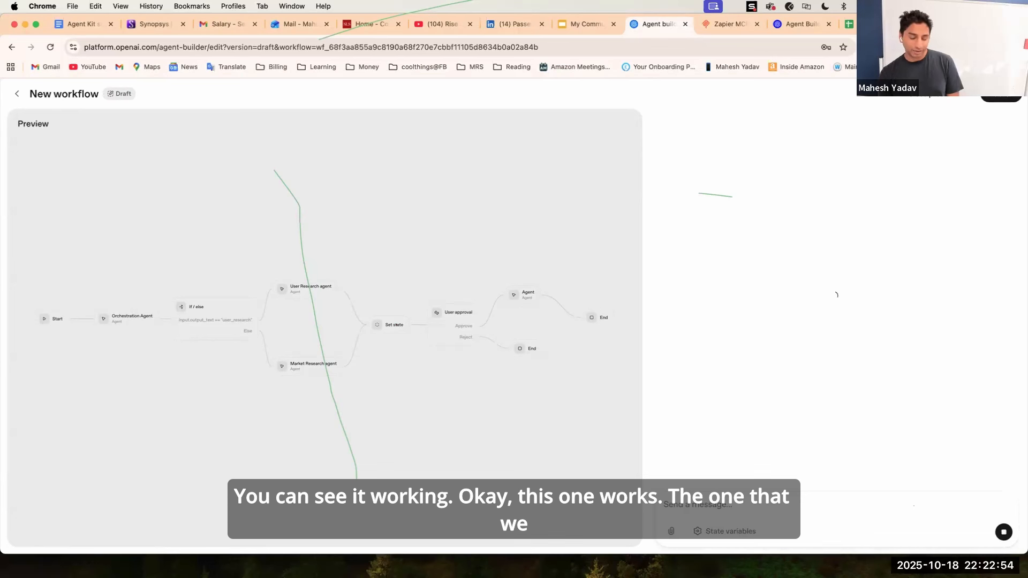
key(Return)
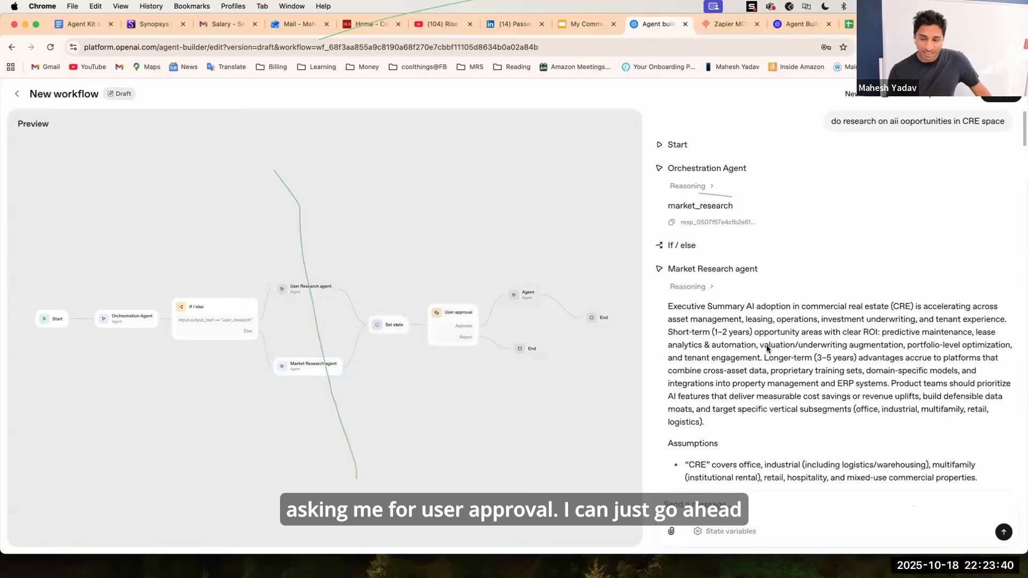
Step: Skim the CRE market research report to its final recommendation and approve continuing the workflow
scroll(783, 364, down, 2)
scroll(784, 363, down, 15)
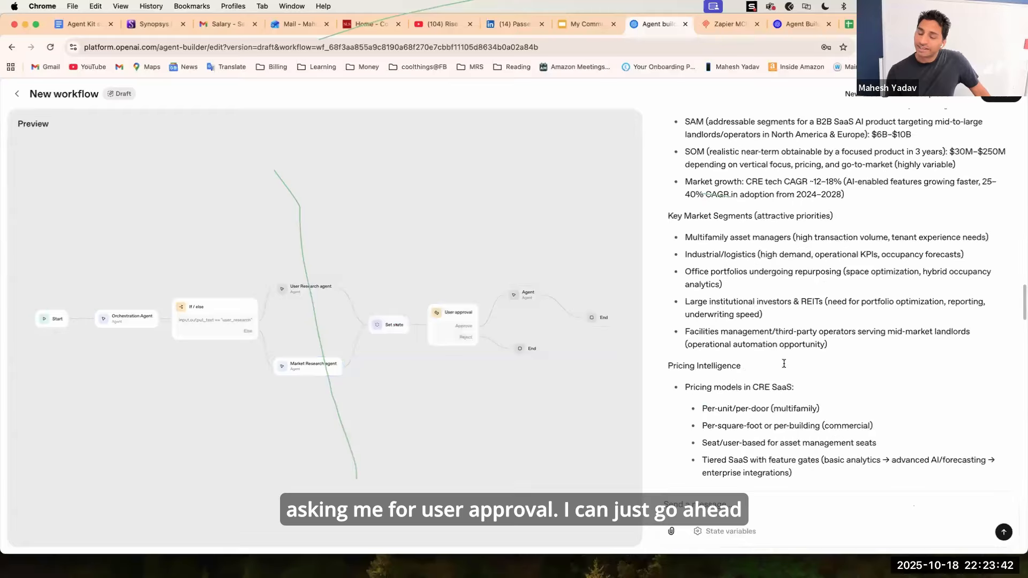
scroll(784, 367, down, 8)
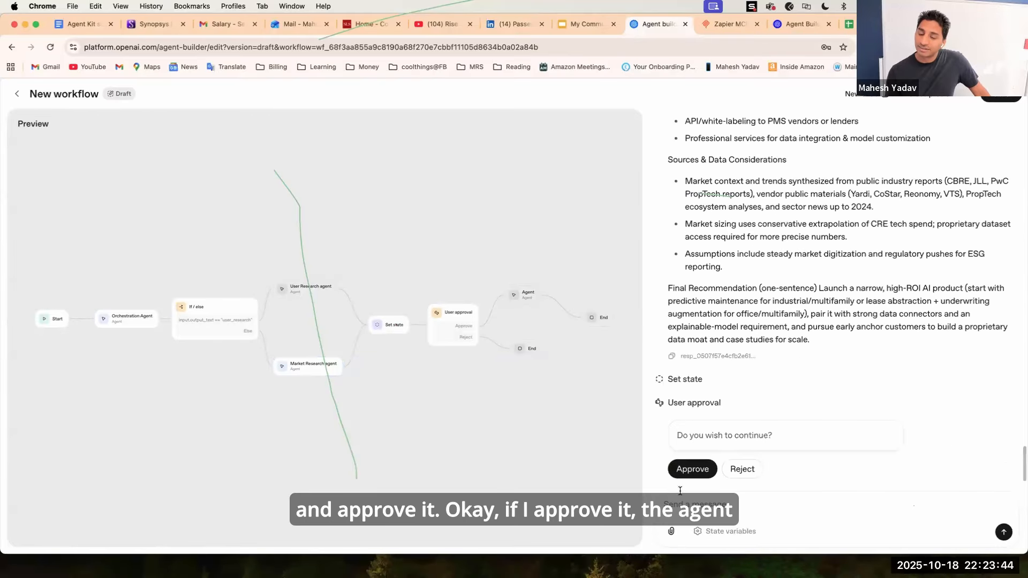
click(690, 470)
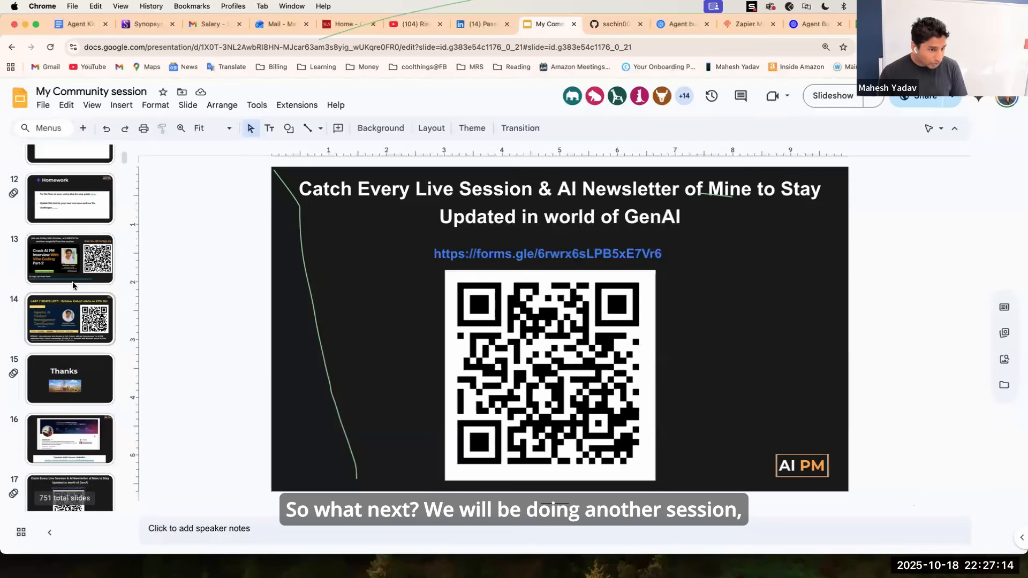
Step: In the My Community session presentation in Google Slides, show slide 13 on the next live session and slide 14 on the October cohort
click(74, 275)
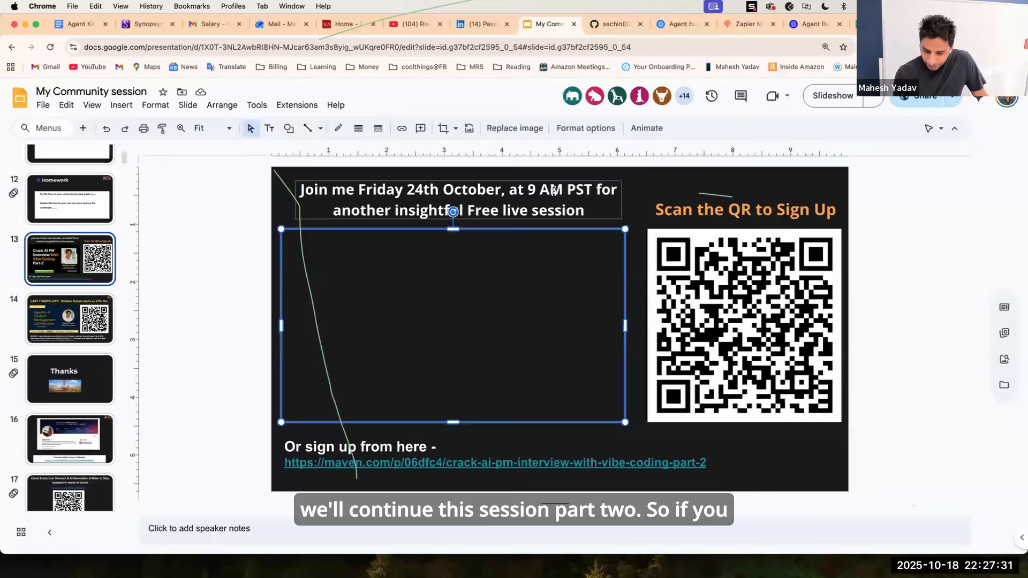
click(75, 328)
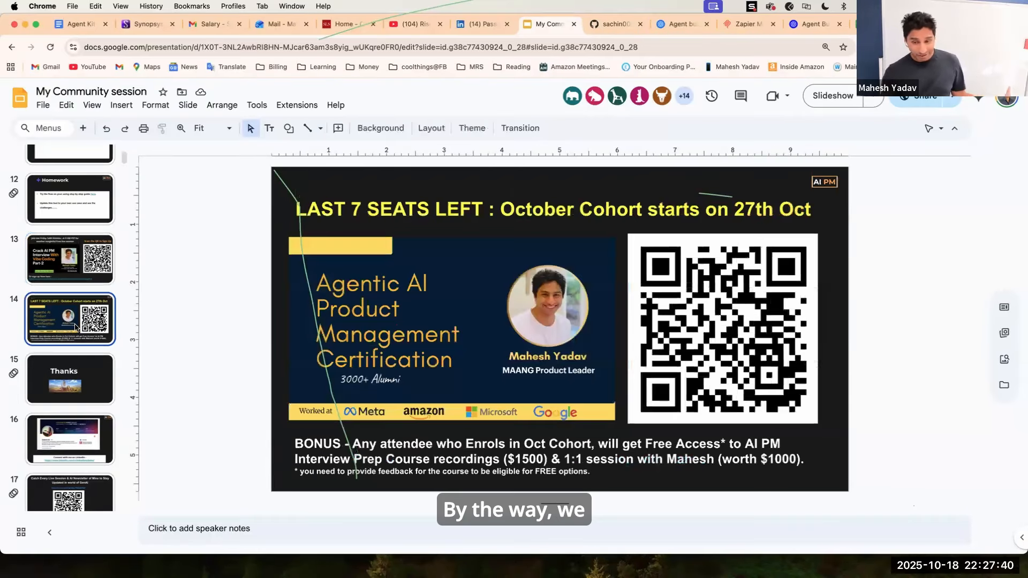